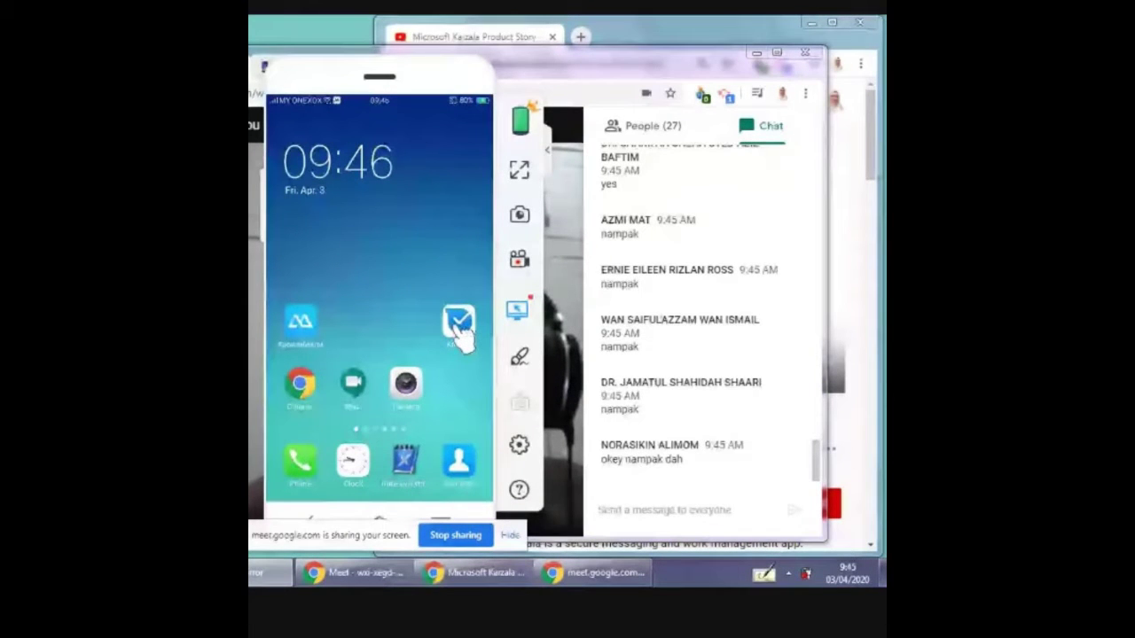
Launch Kaizala and start a new chat to reach the Select Contact screen.
click(458, 325)
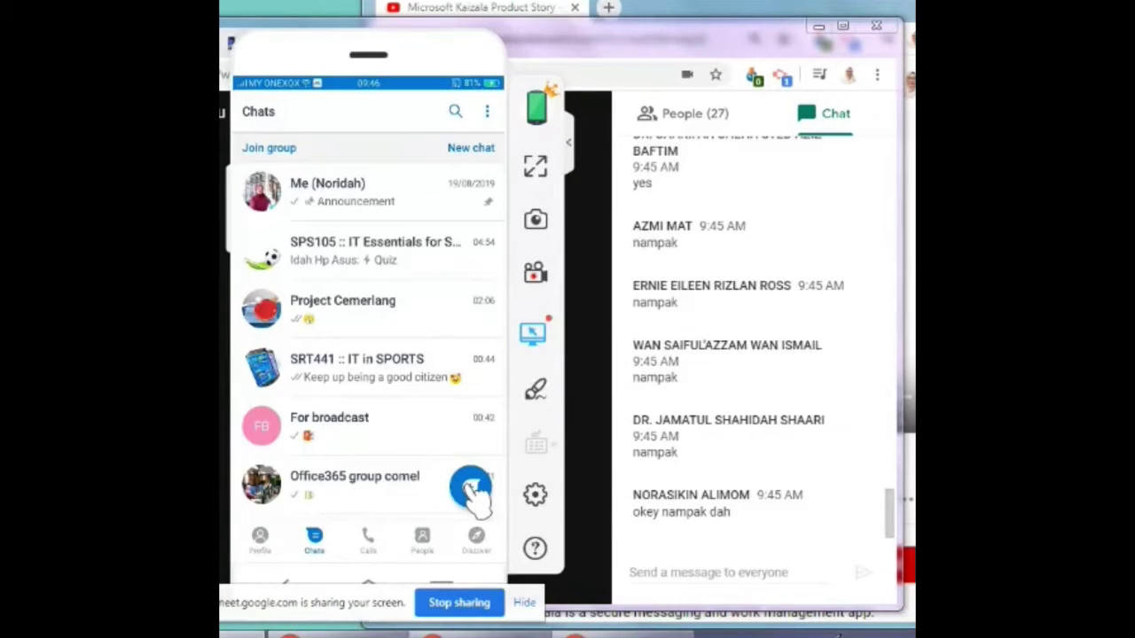
click(470, 486)
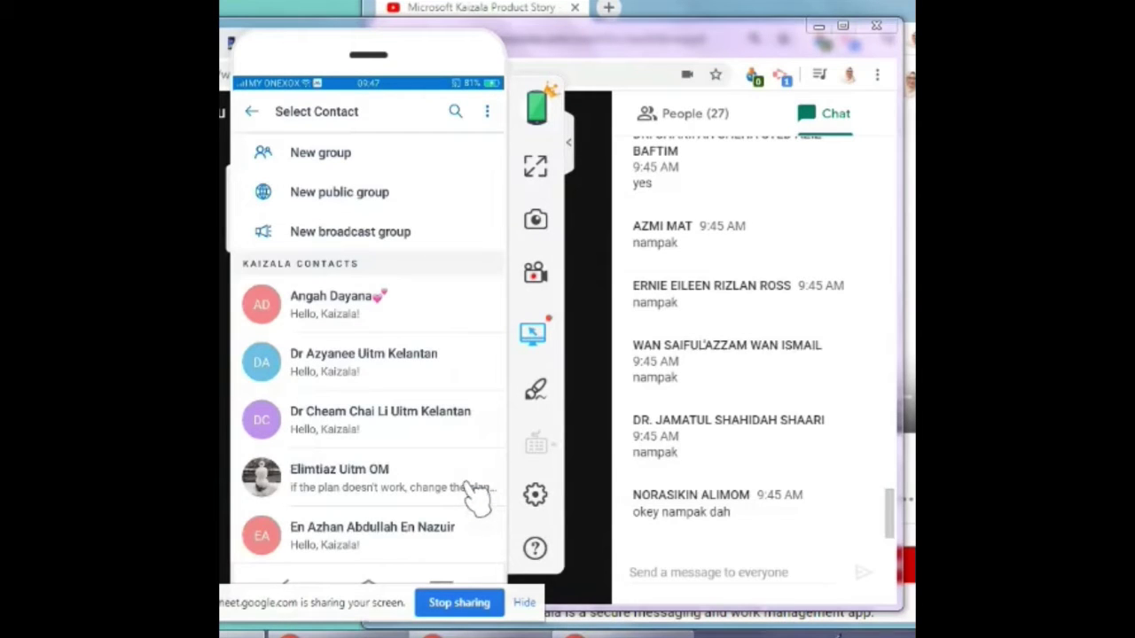
Name the new private group 'Kaizala Workshop' and set Kaizala-Logo.png as its picture.
click(330, 164)
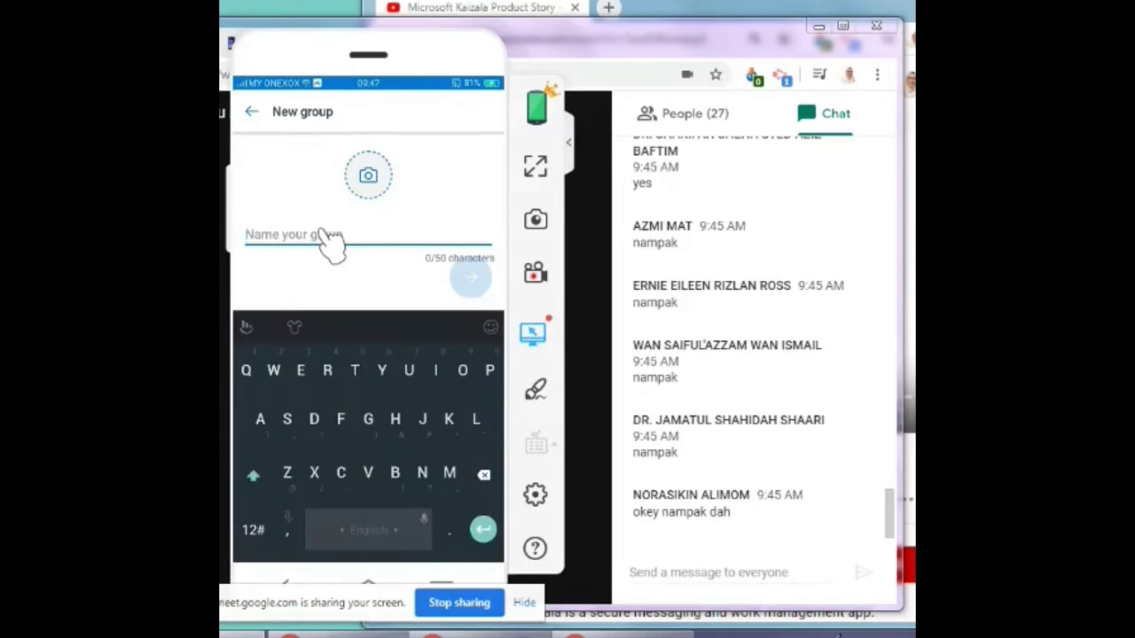
text(K)
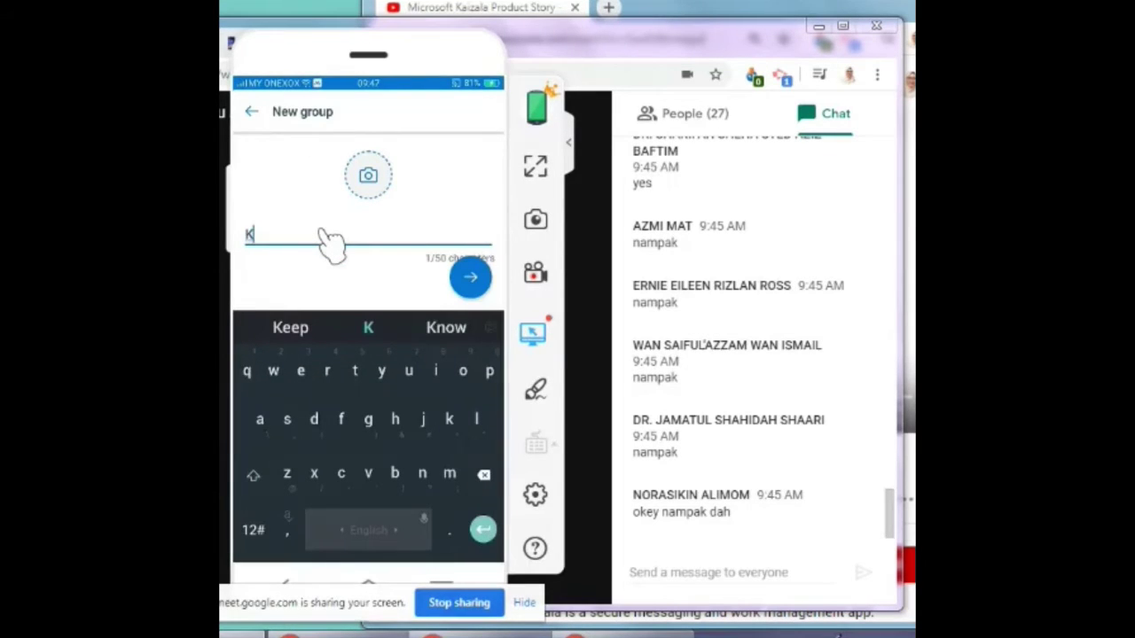
text(aizala )
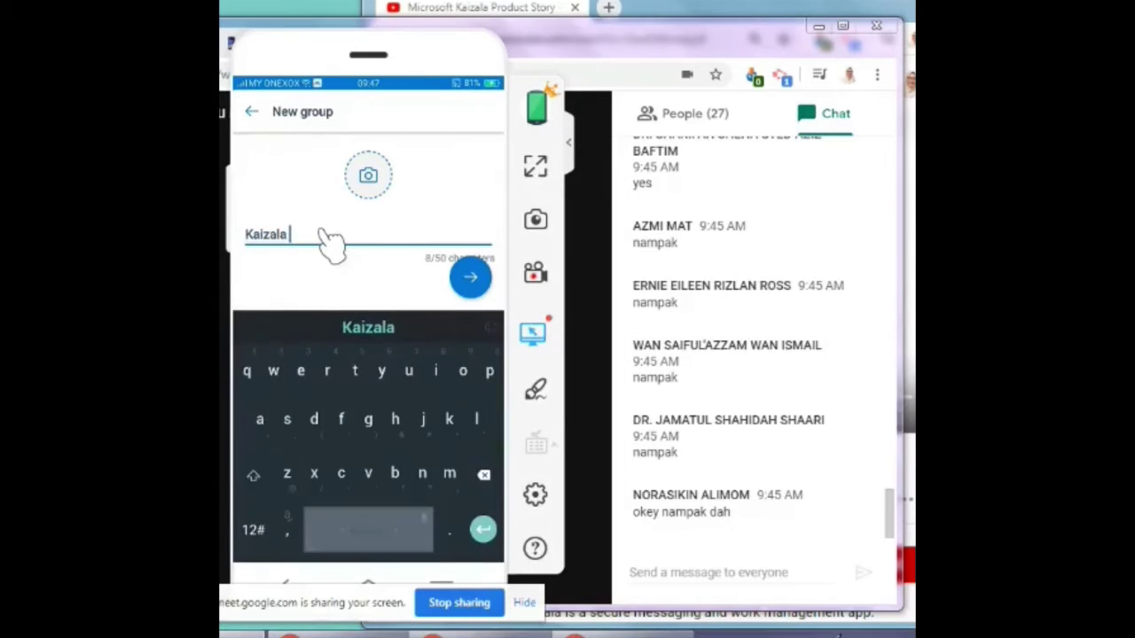
text(Work)
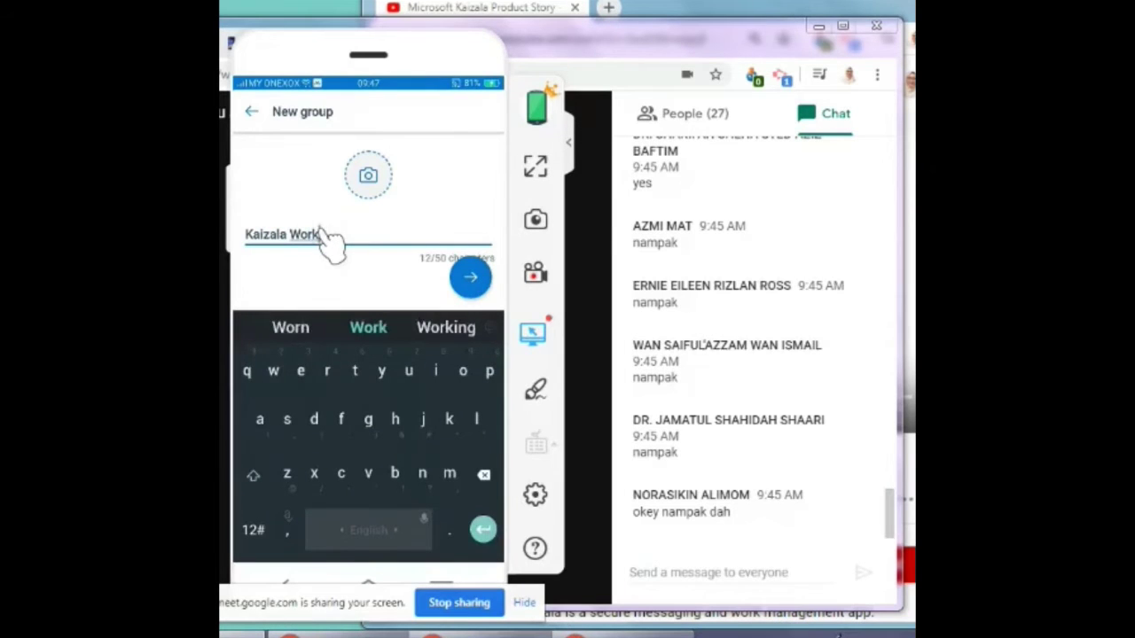
text(shop)
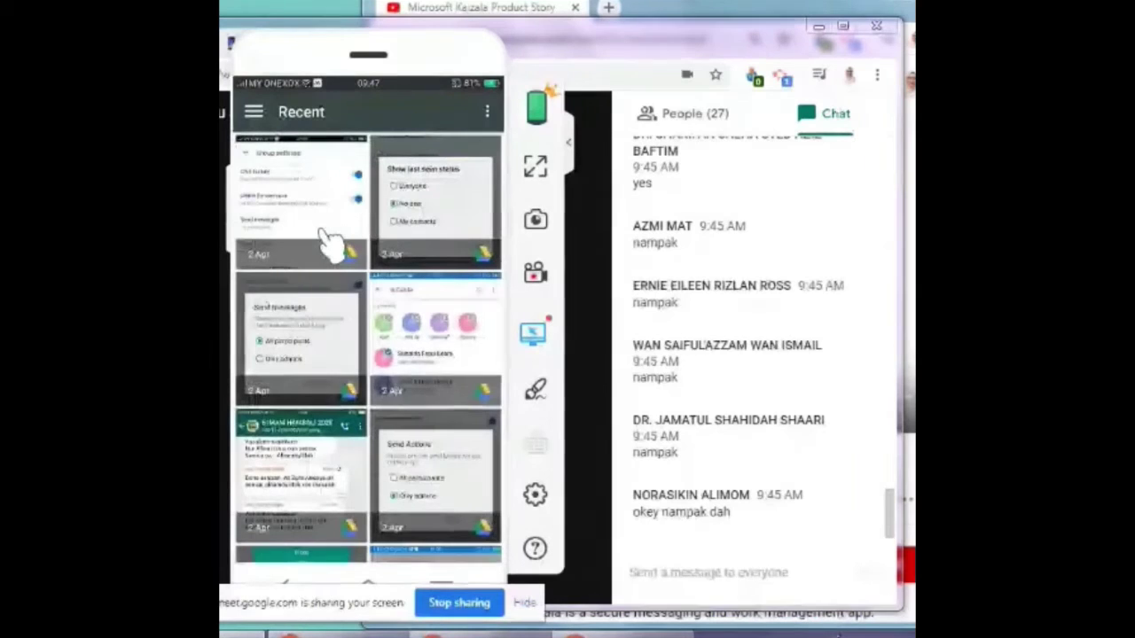
scroll(326, 232, down, 3)
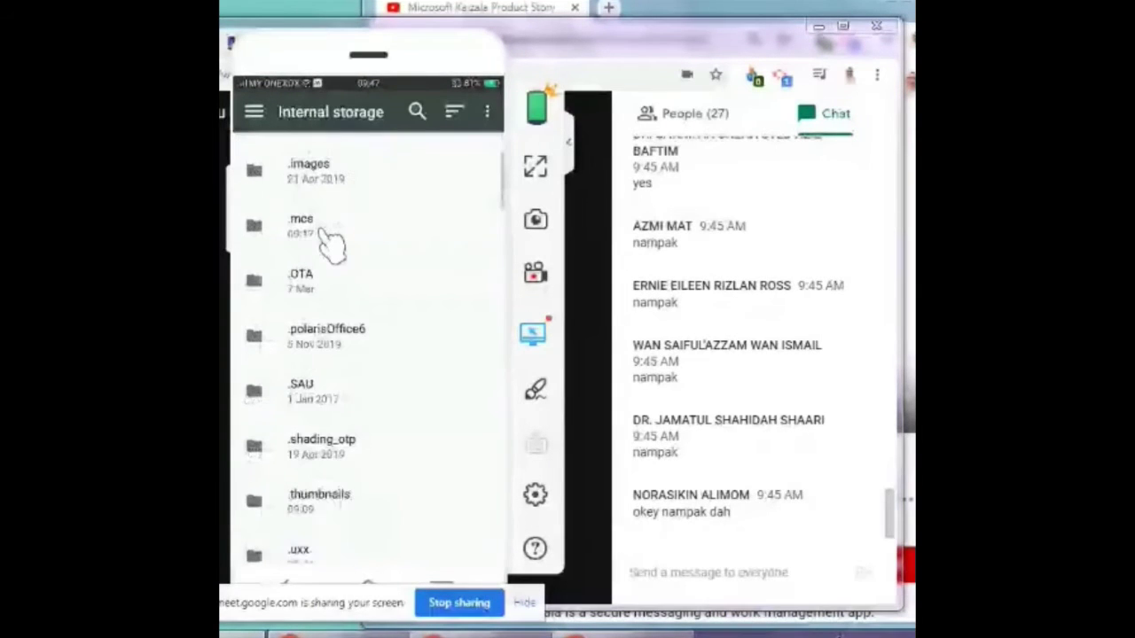
scroll(330, 241, down, 10)
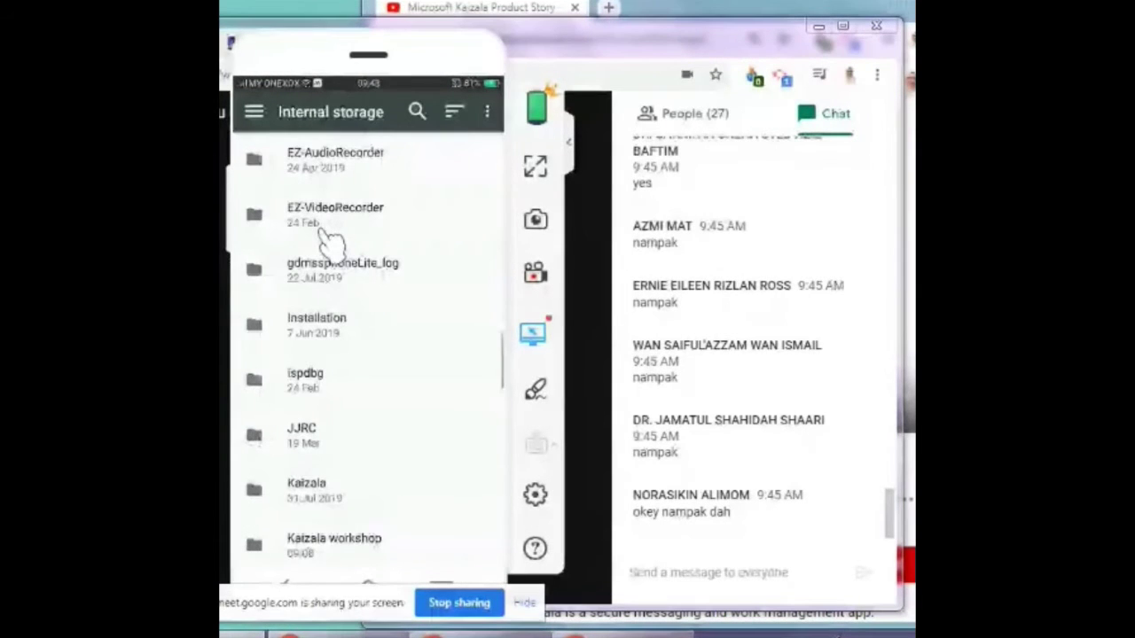
click(330, 238)
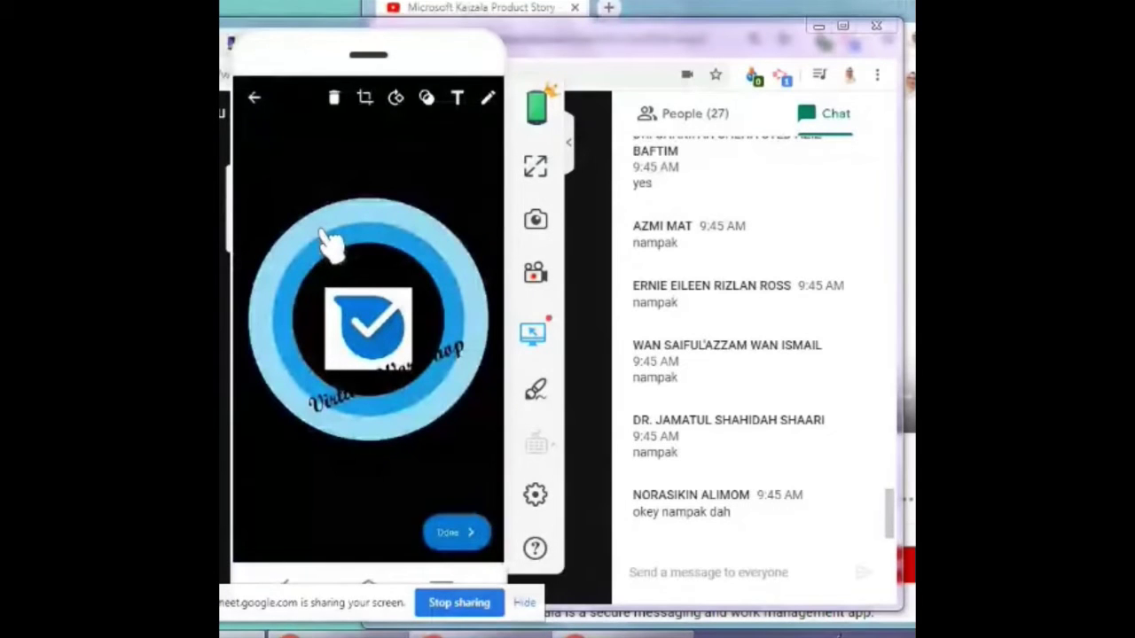
right_click(330, 244)
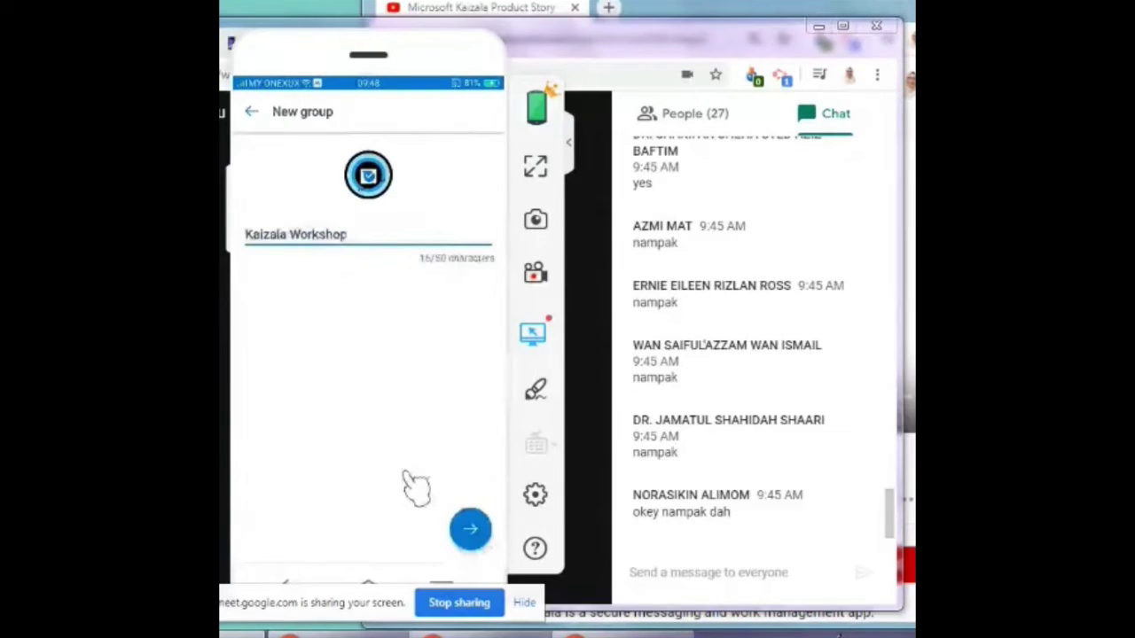
Search for a contact and add them as the group's first participant.
click(468, 532)
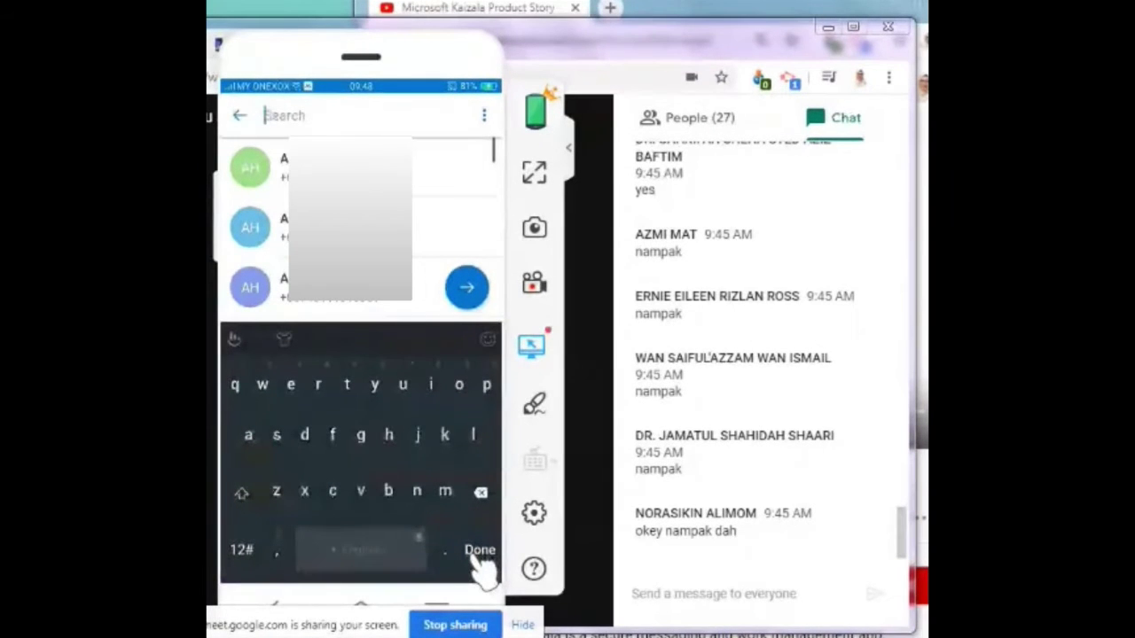
text(a)
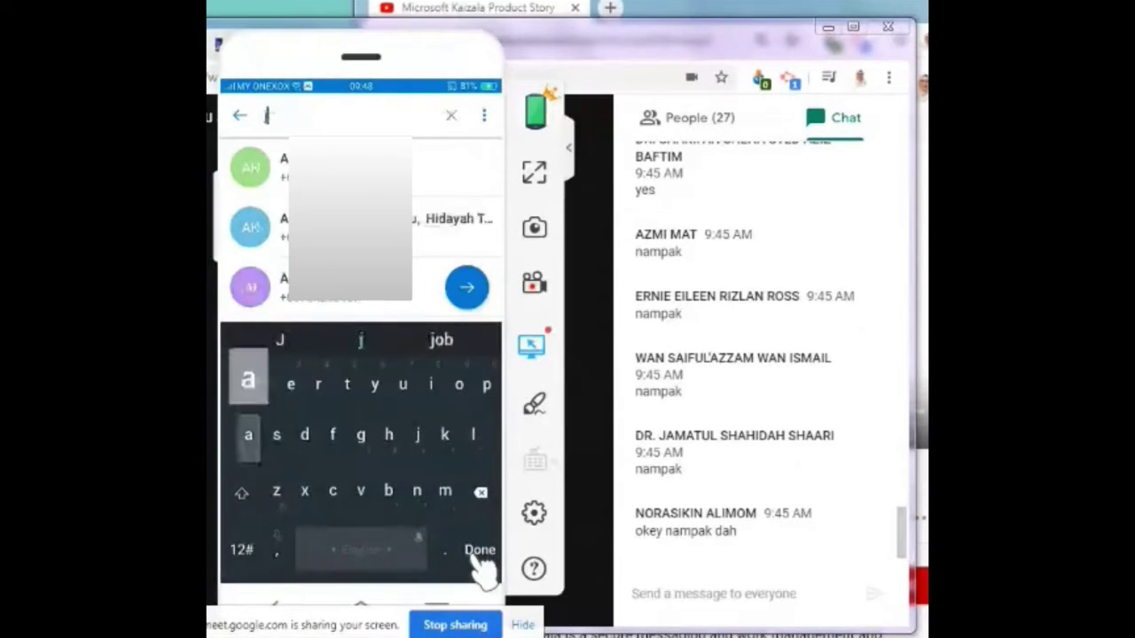
text(an)
key(BackSpace)
key(BackSpace)
key(BackSpace)
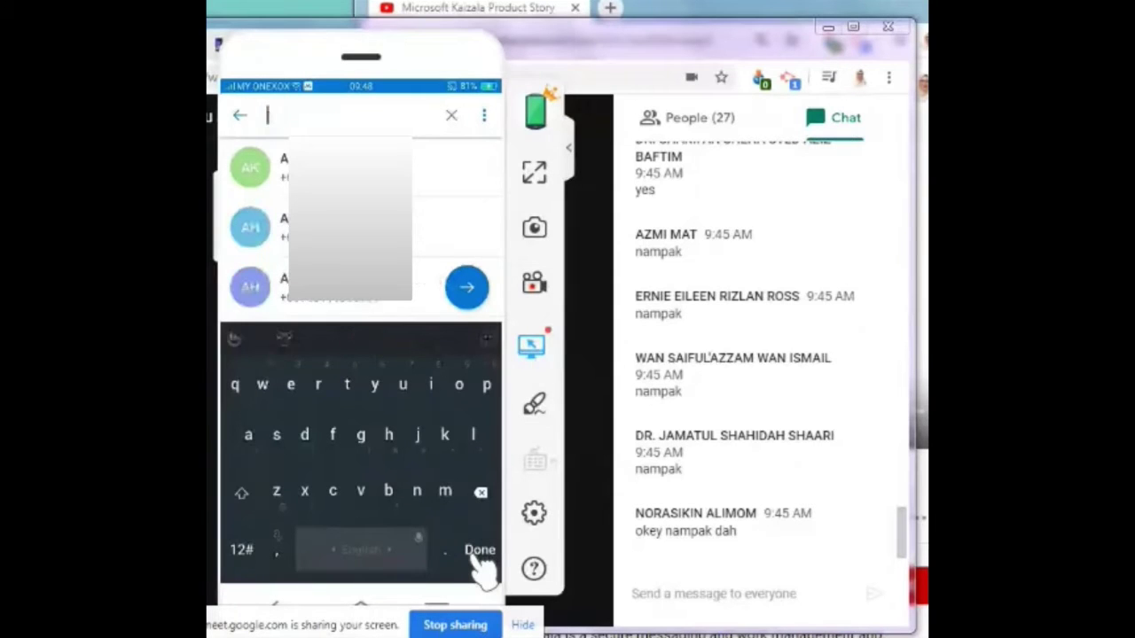
text(k jam)
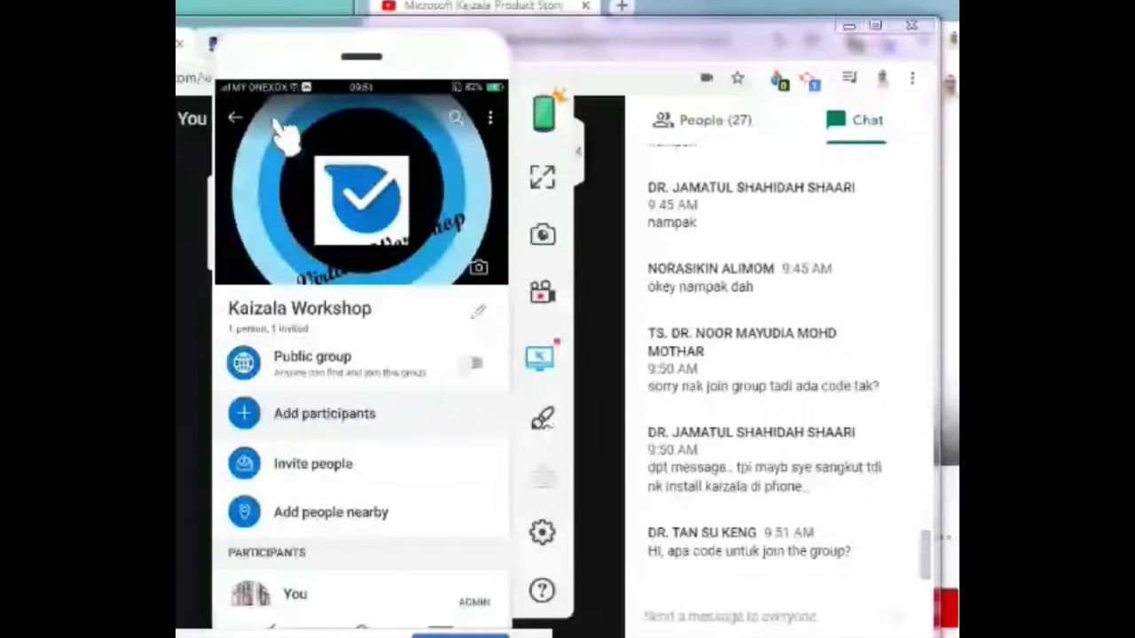
text(suha)
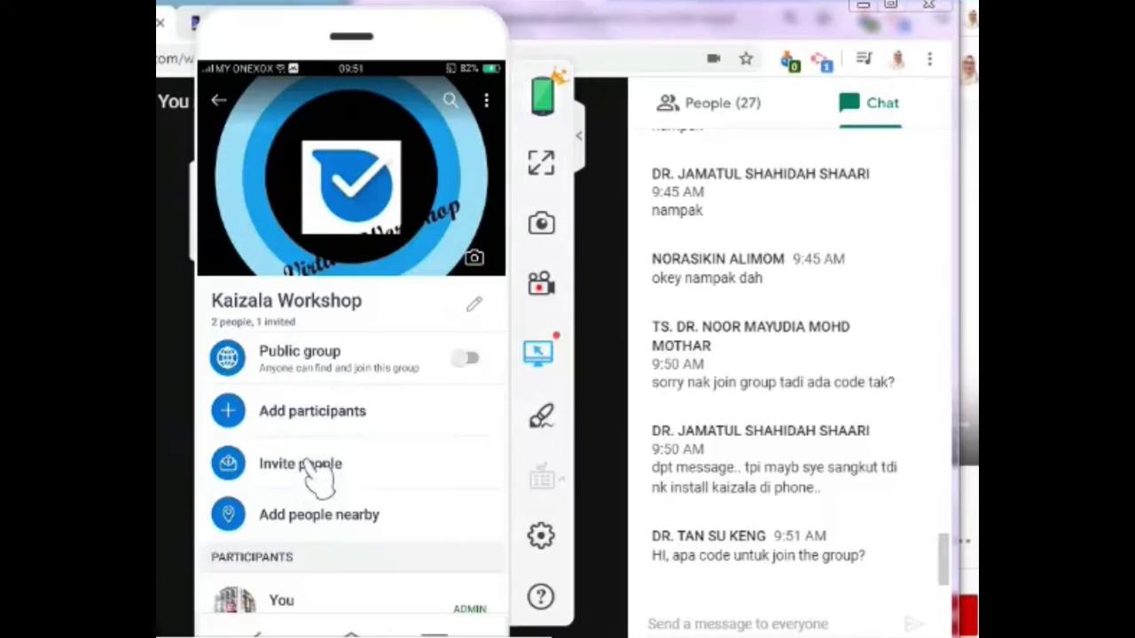
View the group's invite link, QR code and numeric join code.
click(311, 468)
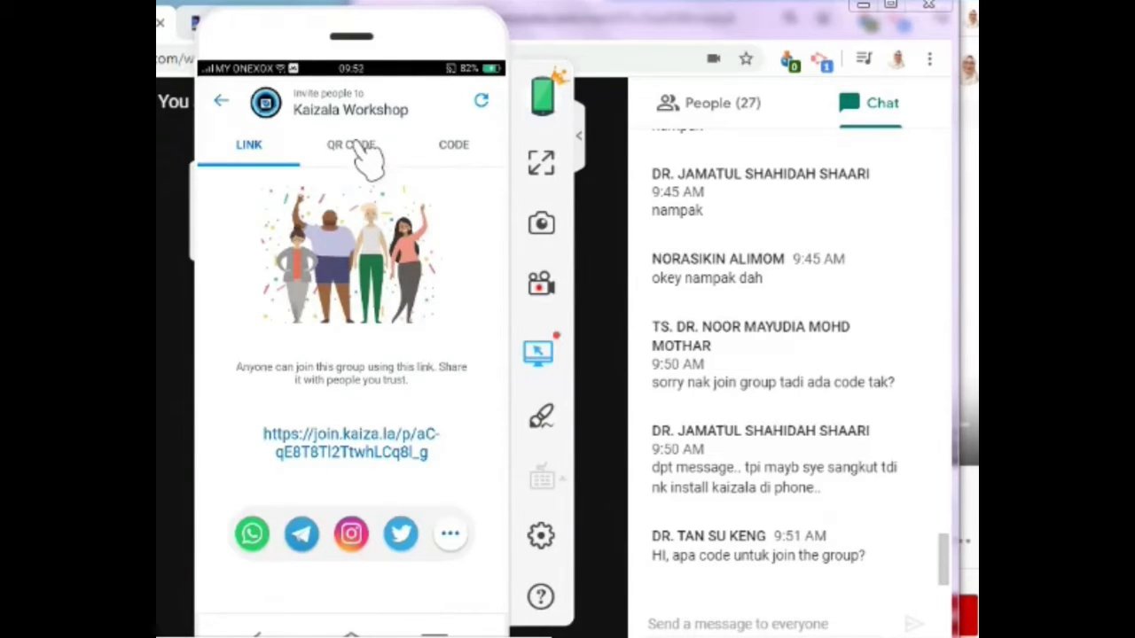
click(359, 142)
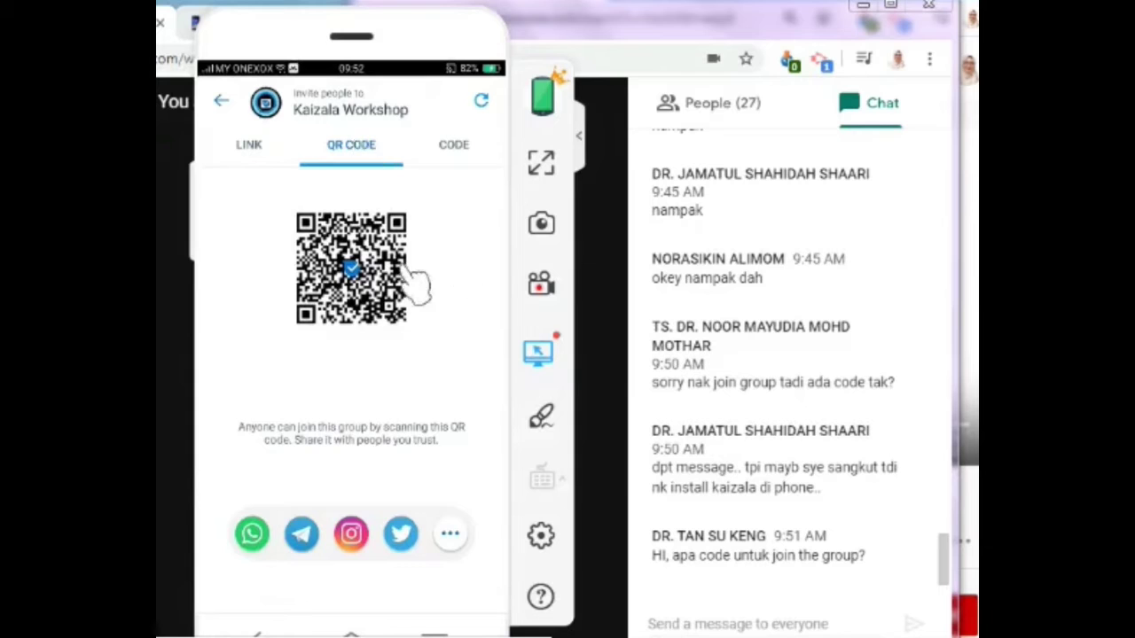
click(470, 150)
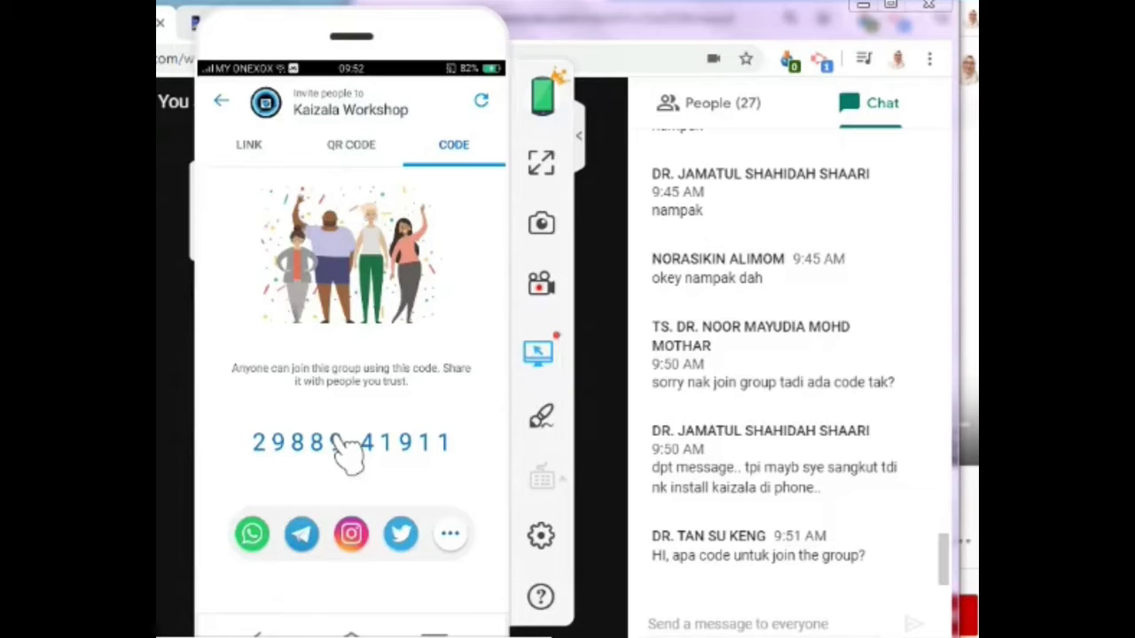
Go back to the Chats list and open the Kaizala Workshop group conversation.
right_click(348, 453)
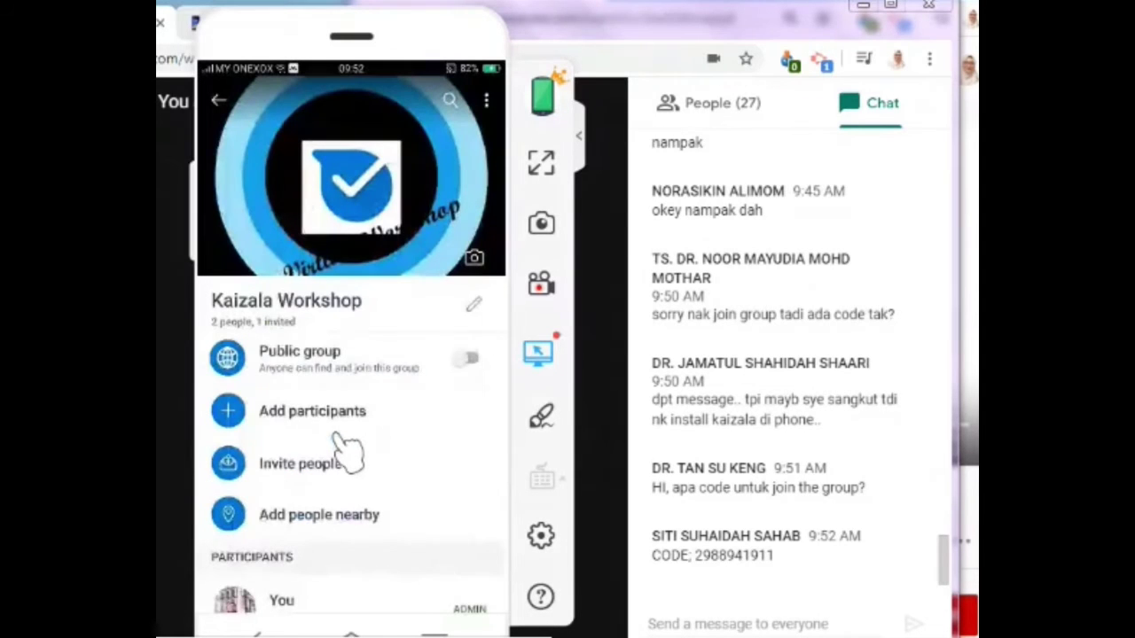
right_click(348, 453)
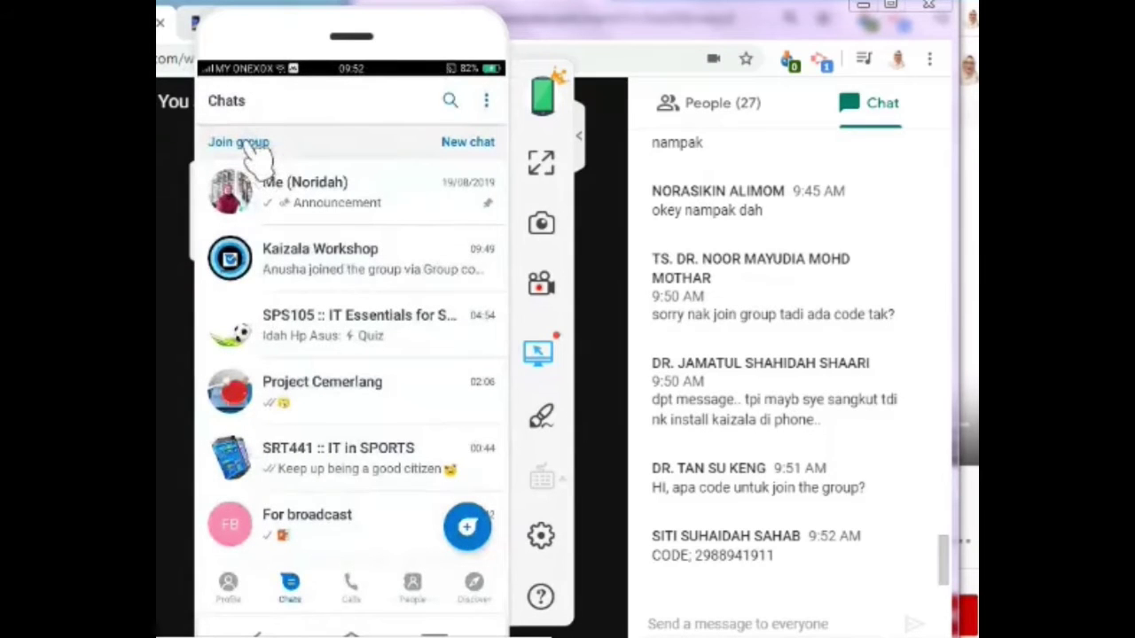
click(253, 146)
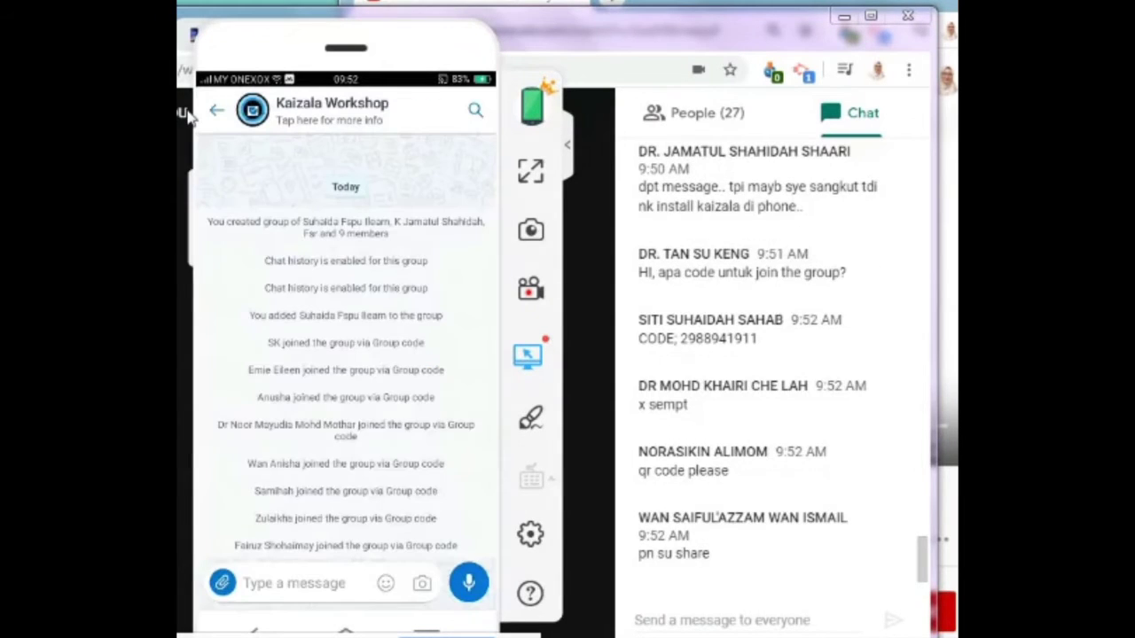
Show the Kaizala Workshop QR code and join code again, then return to the 10-member details page.
click(264, 120)
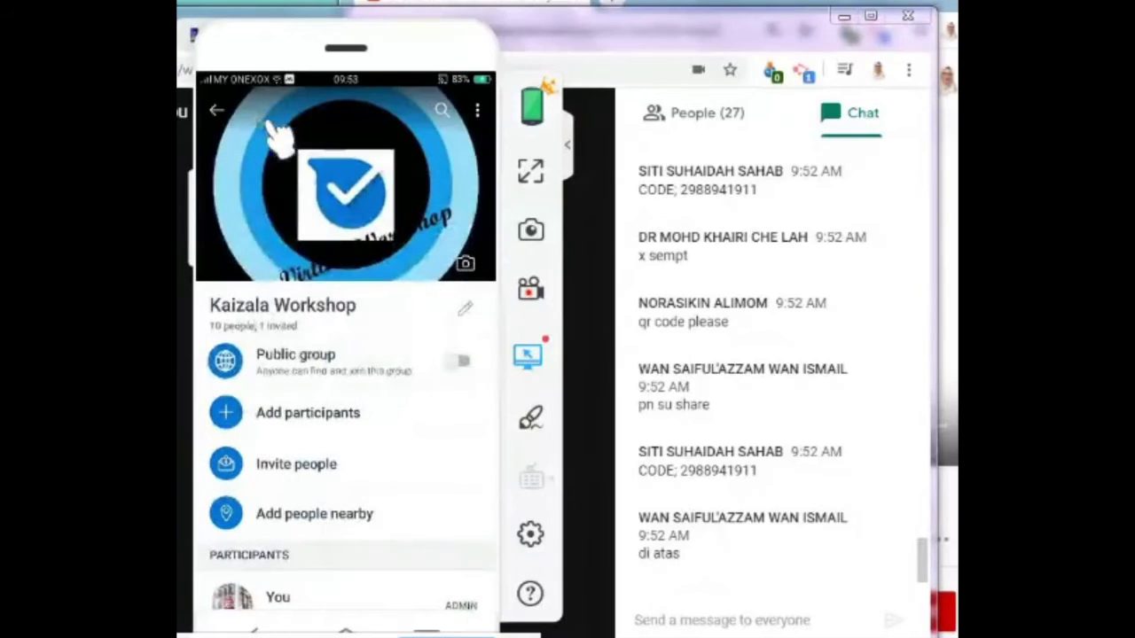
click(301, 483)
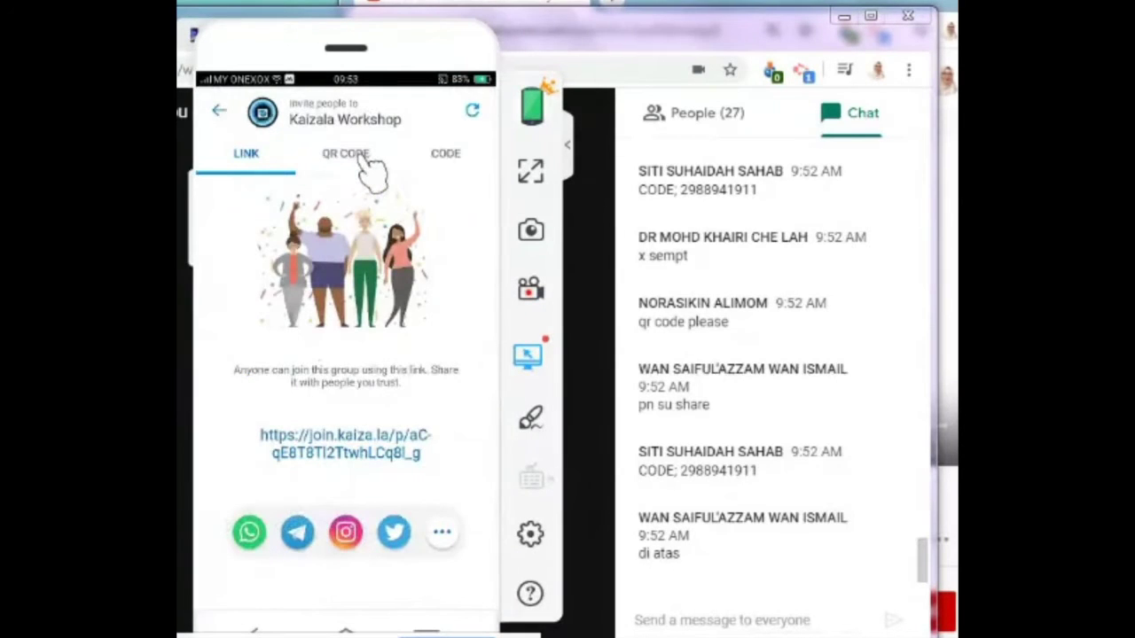
click(365, 160)
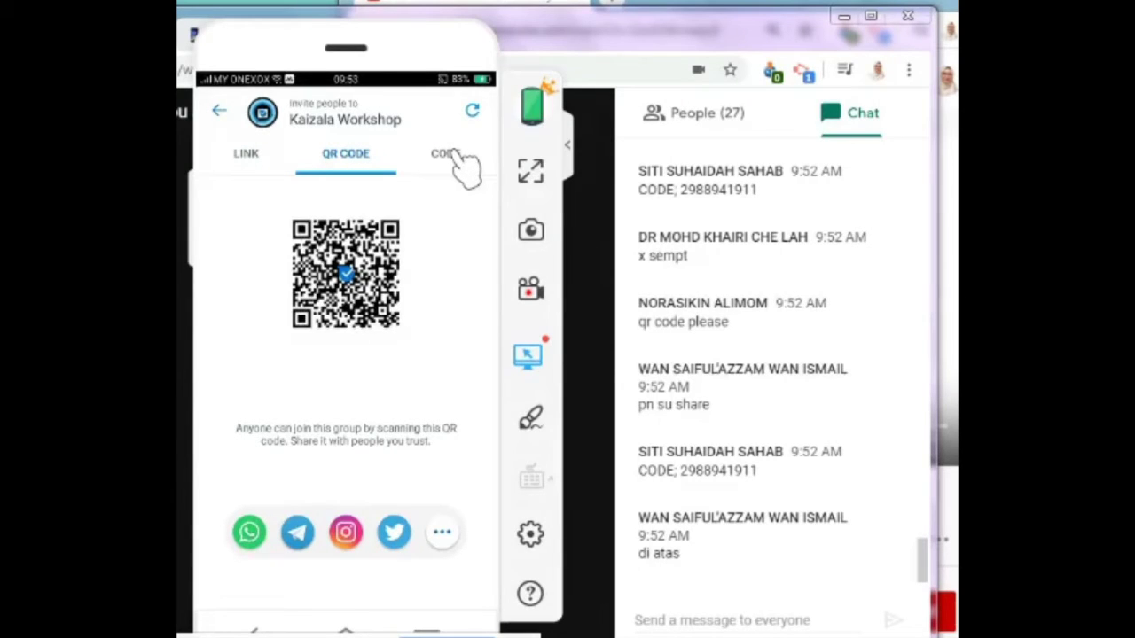
click(455, 156)
click(256, 118)
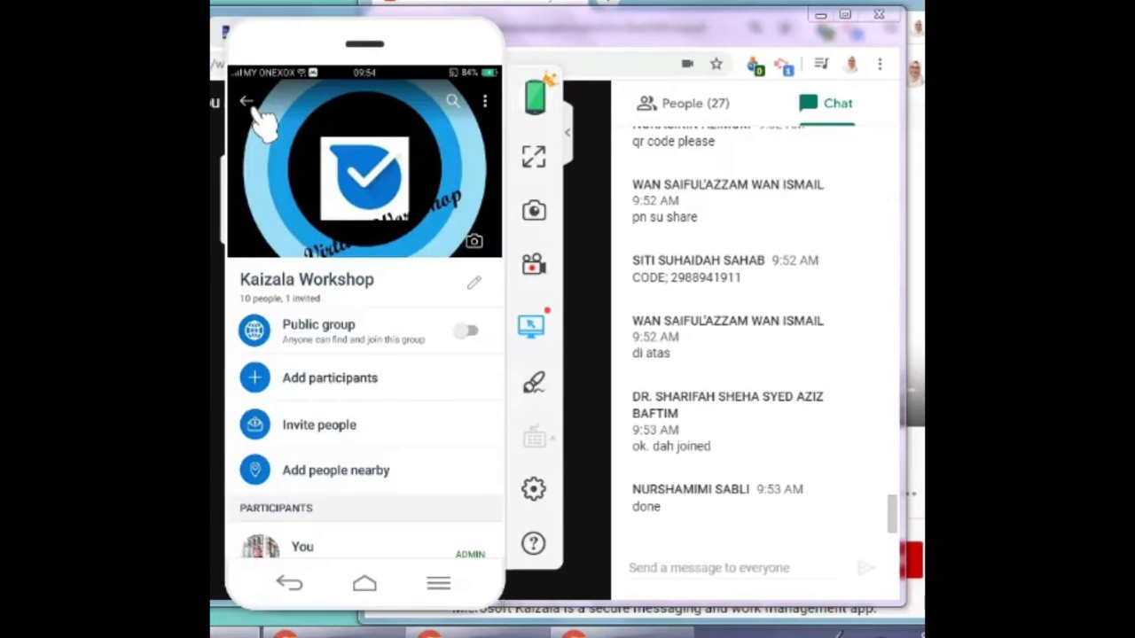
Open Group Settings and toggle Delete for everyone off and back on.
click(486, 102)
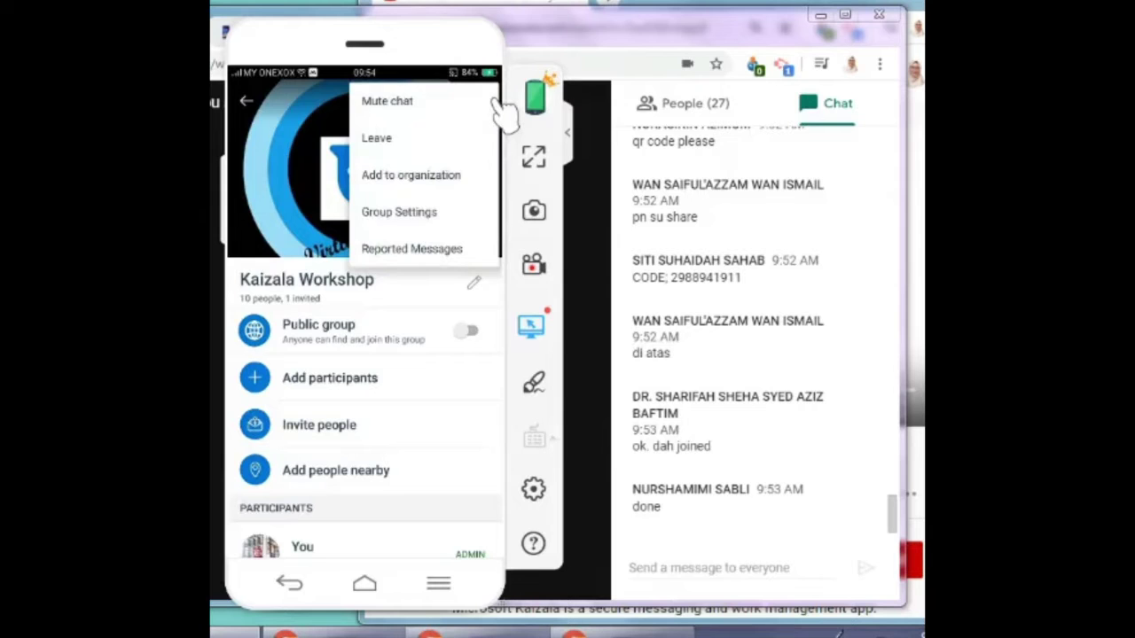
click(424, 222)
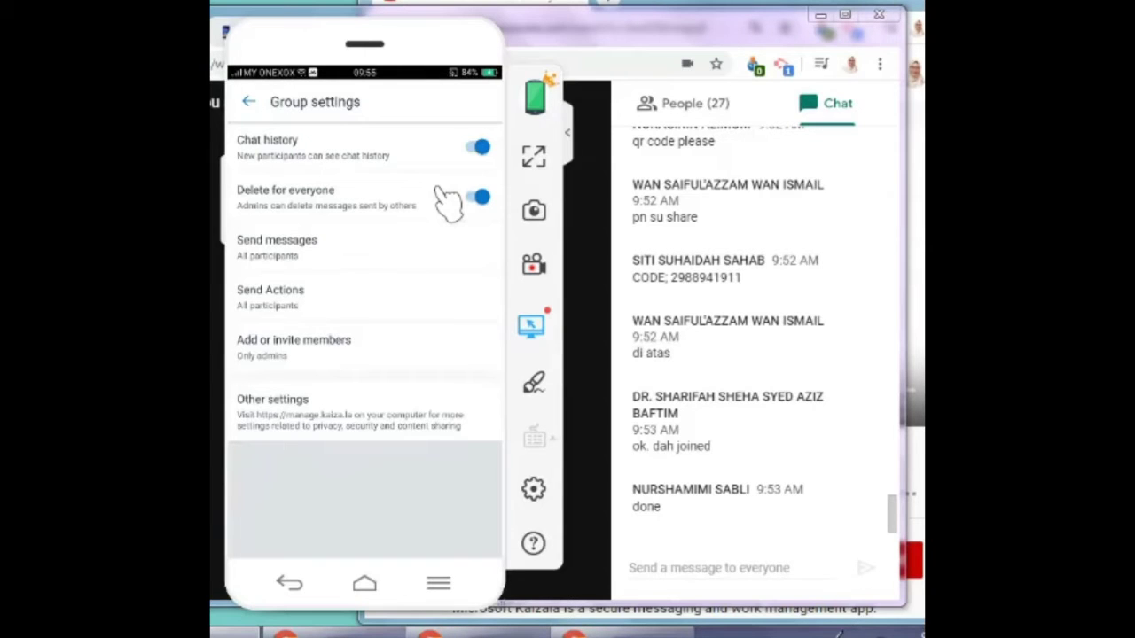
click(477, 197)
click(483, 199)
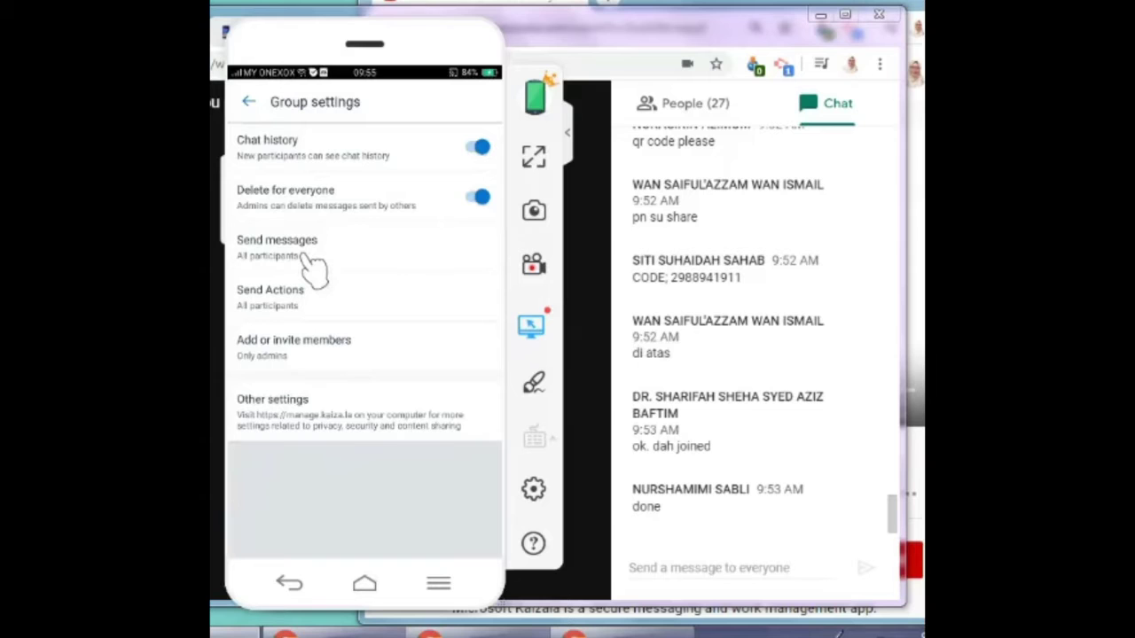
Set both Send messages and Send Actions to Only admins, then leave the settings.
click(305, 255)
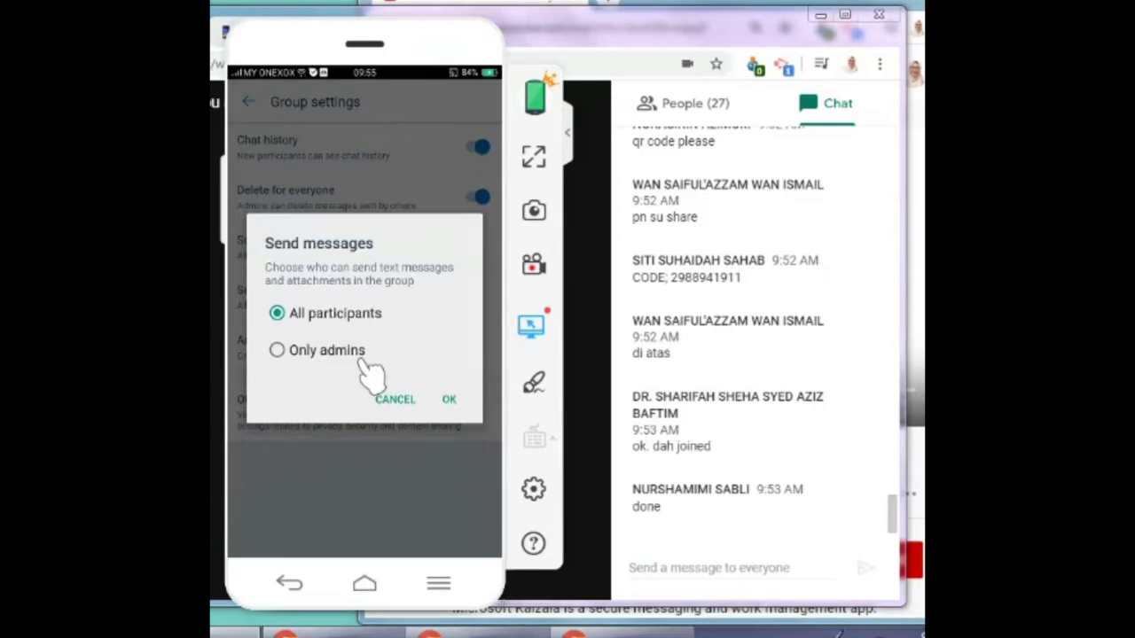
click(363, 364)
click(390, 398)
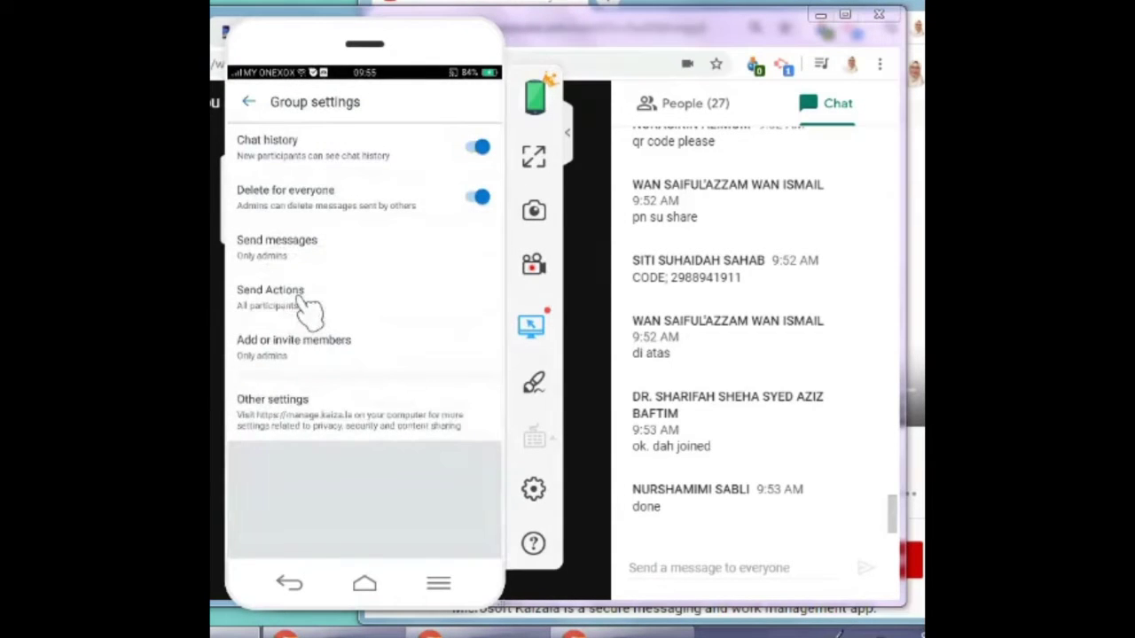
click(302, 300)
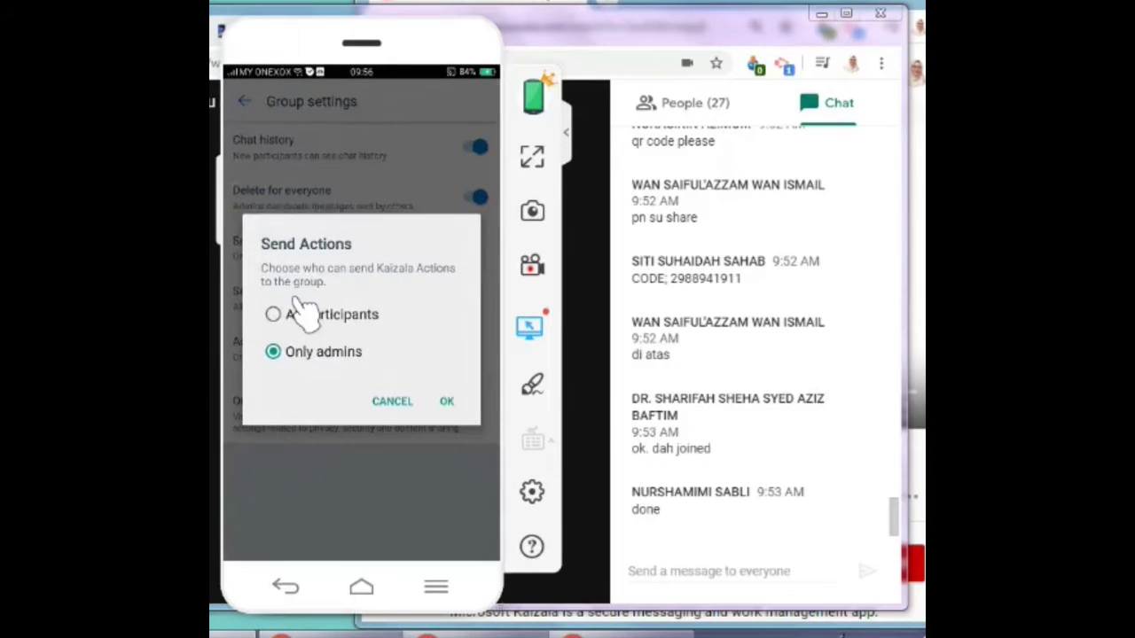
click(302, 311)
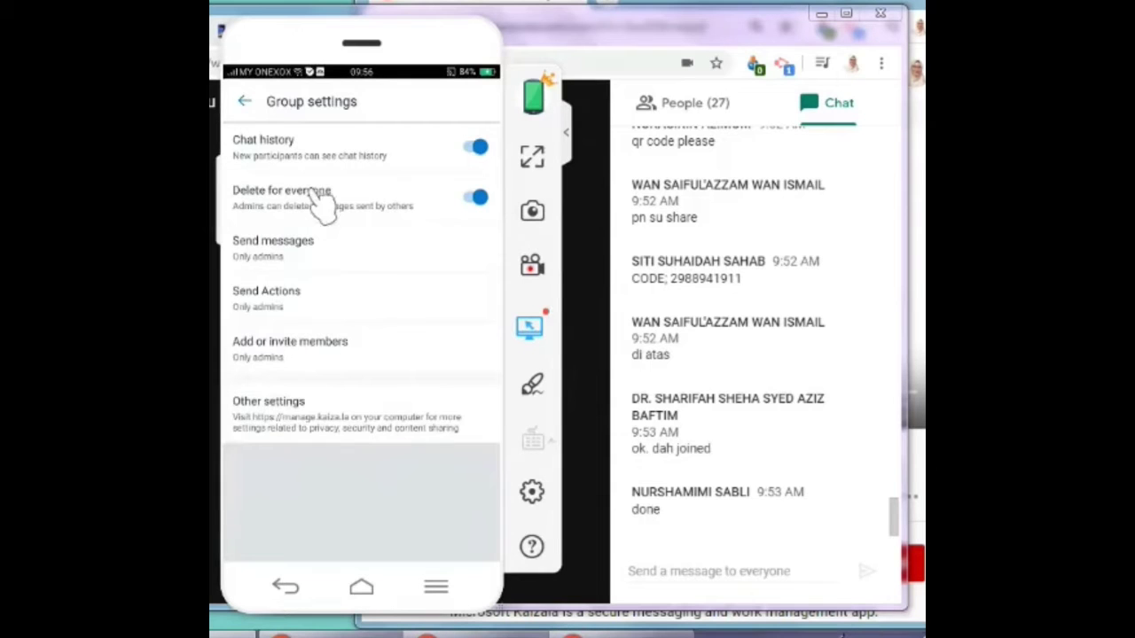
click(248, 102)
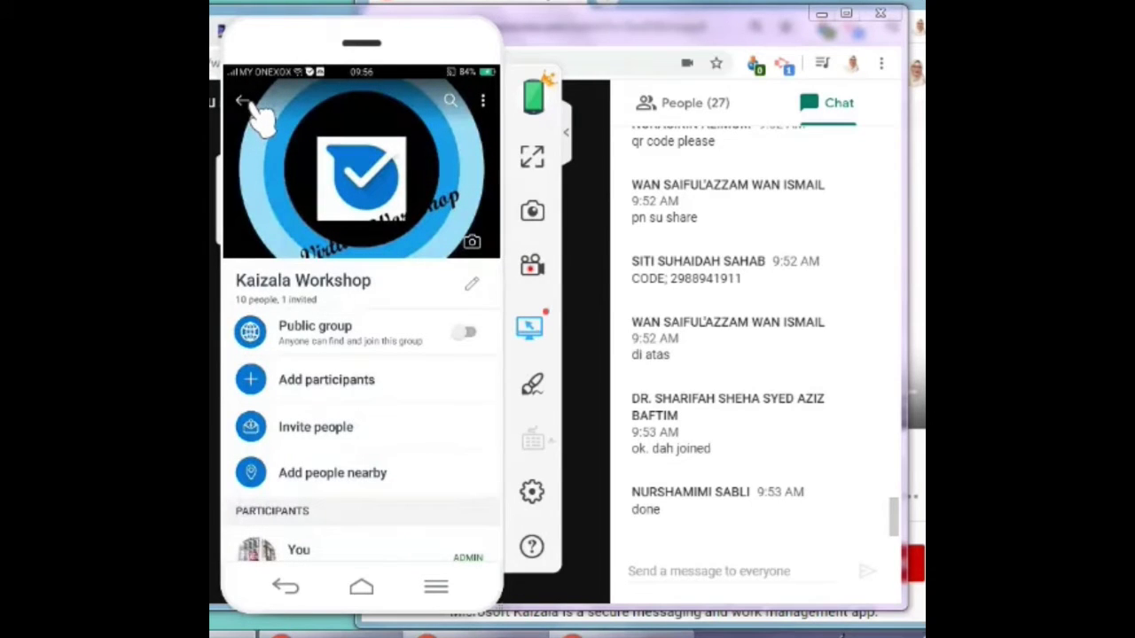
Send a short 'Hi' greeting addressed to a participant in the Kaizala Workshop chat.
click(251, 104)
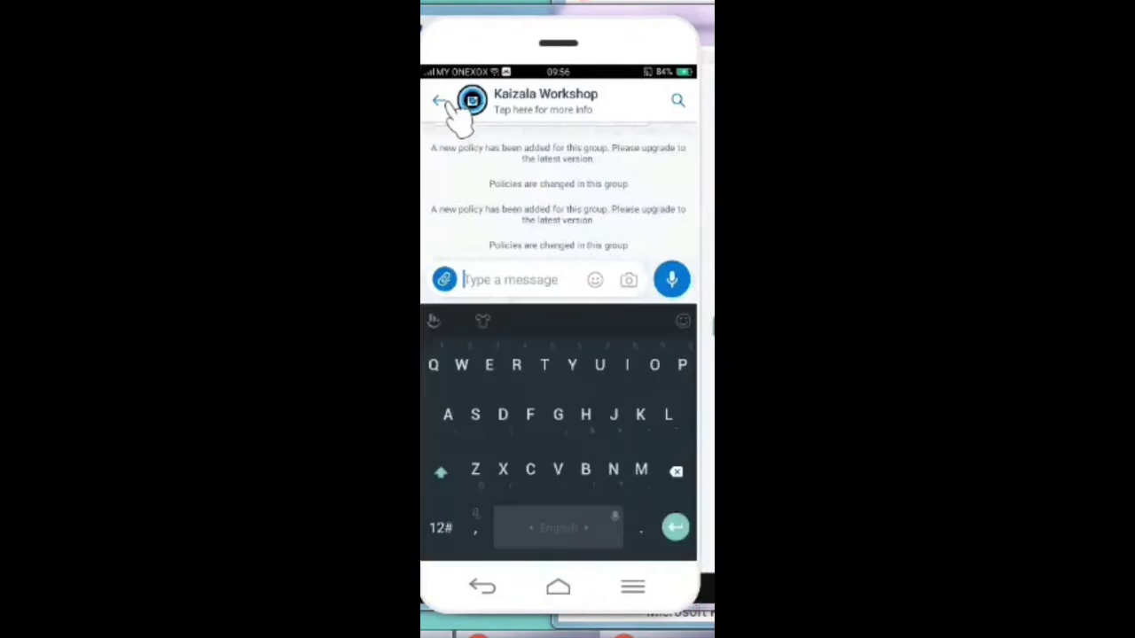
text(Hi Jame)
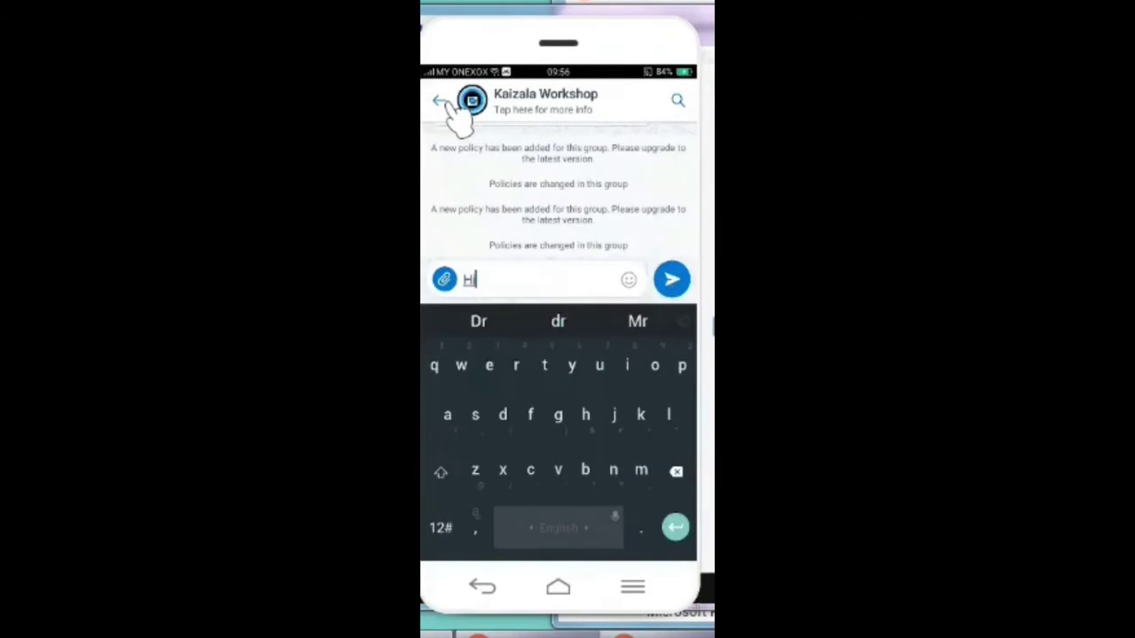
text(s)
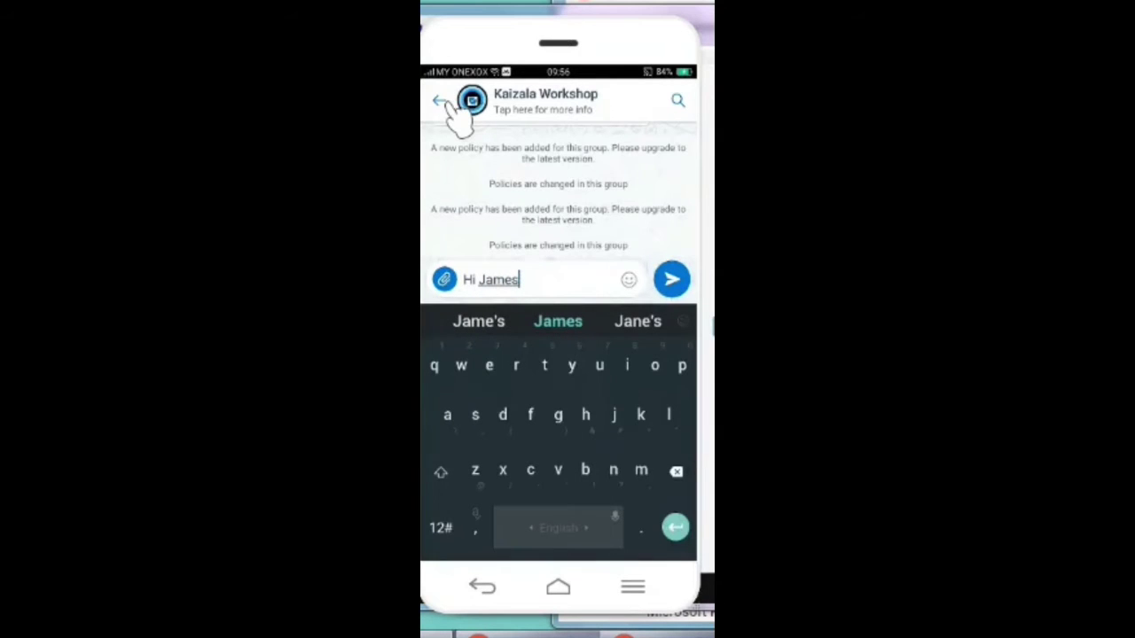
click(671, 280)
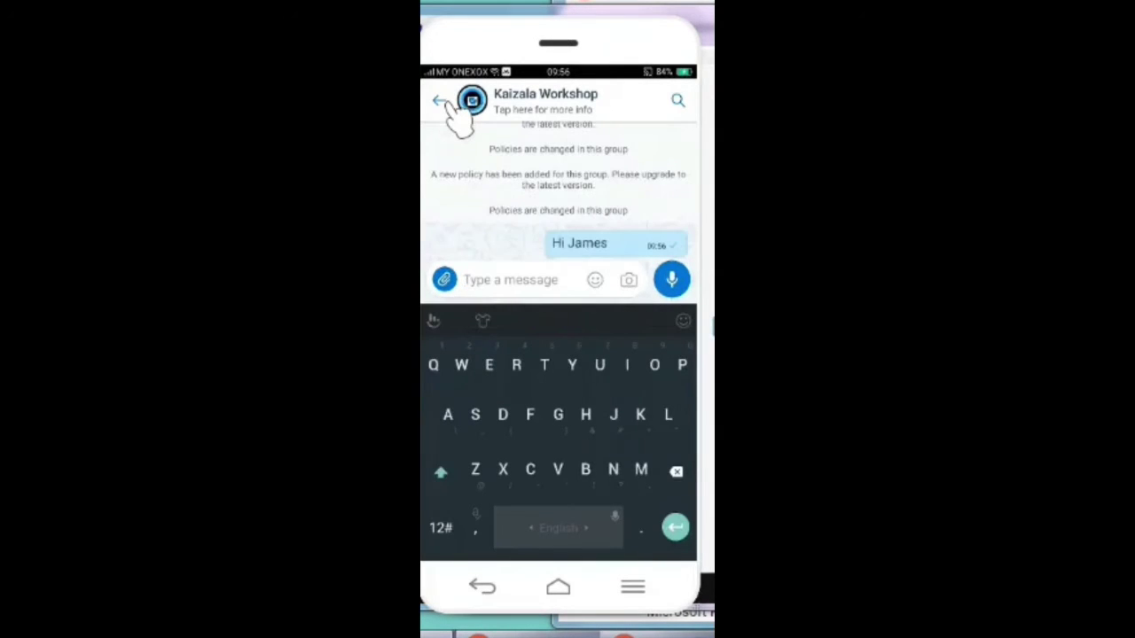
scroll(558, 187, up, 5)
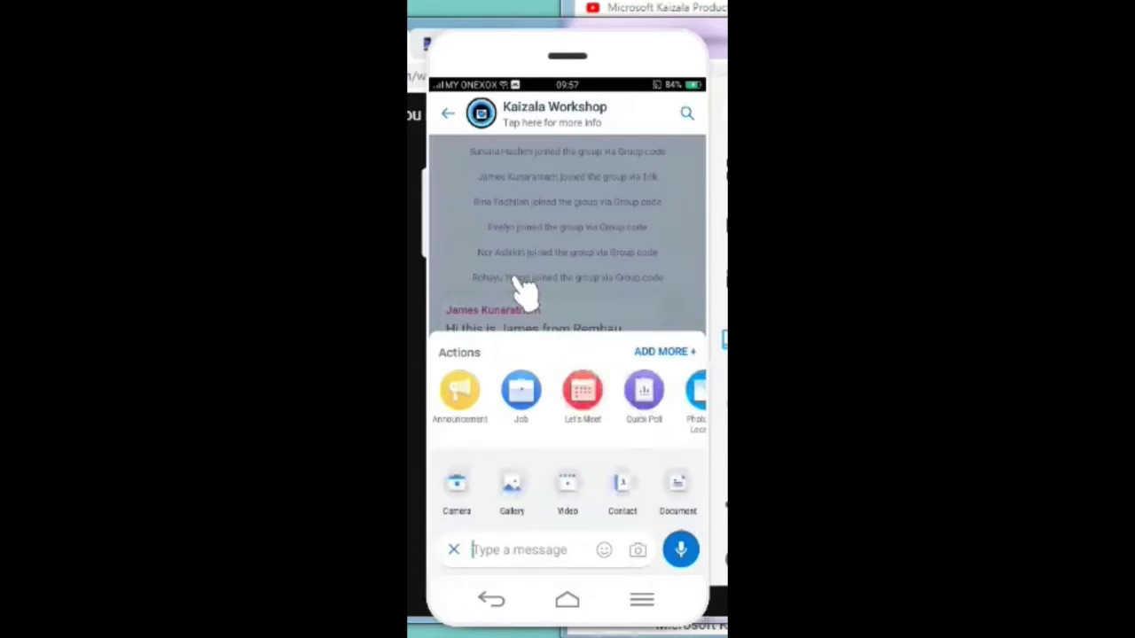
Open the attach panel and scroll through the available Actions.
click(463, 391)
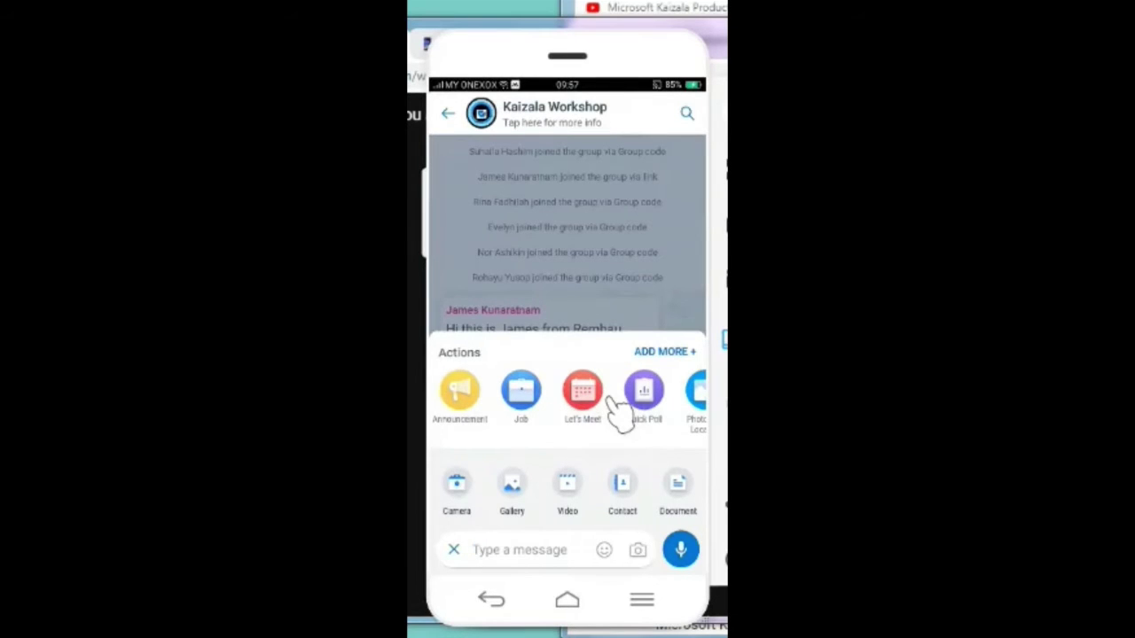
scroll(621, 408, right, 1)
scroll(616, 408, left, 1)
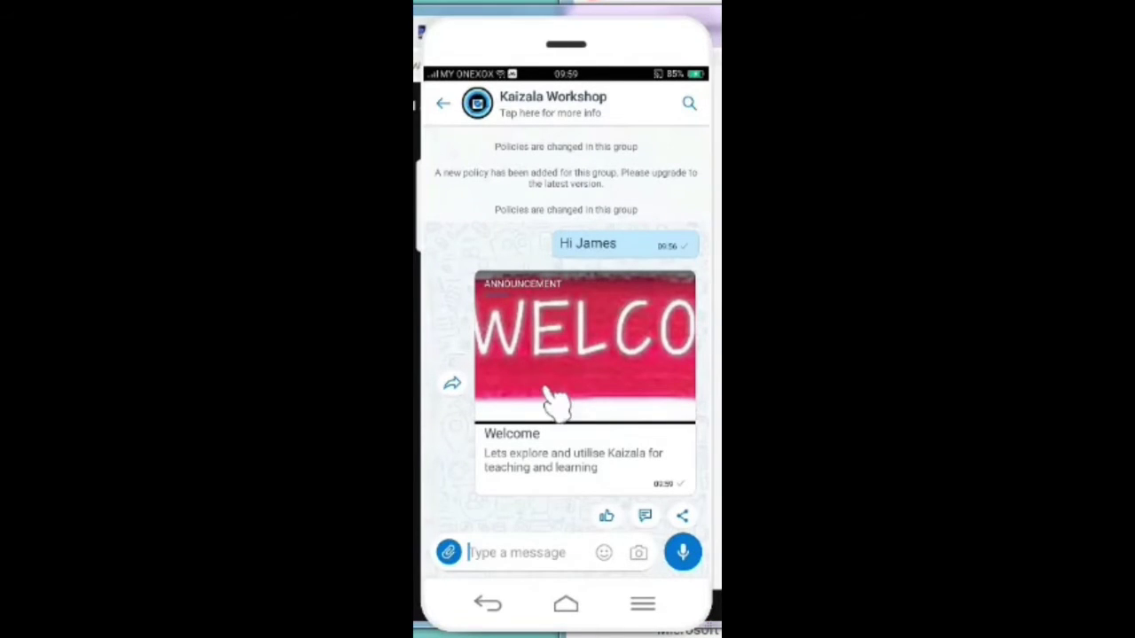
Close the attachments panel, like the Welcome announcement, and open its comments.
click(449, 553)
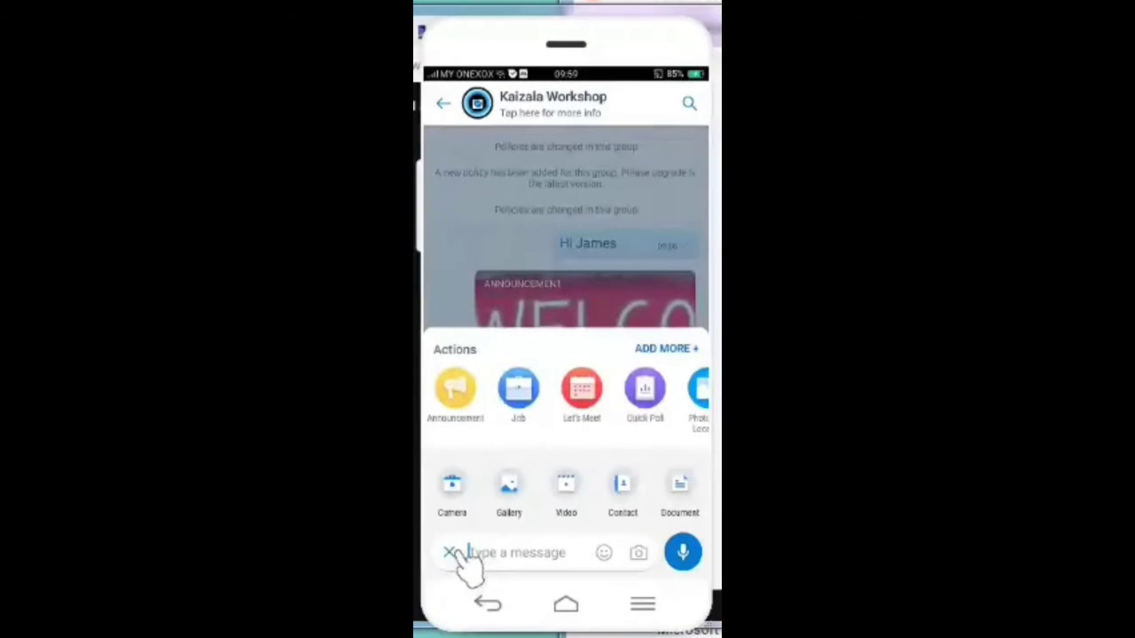
click(451, 552)
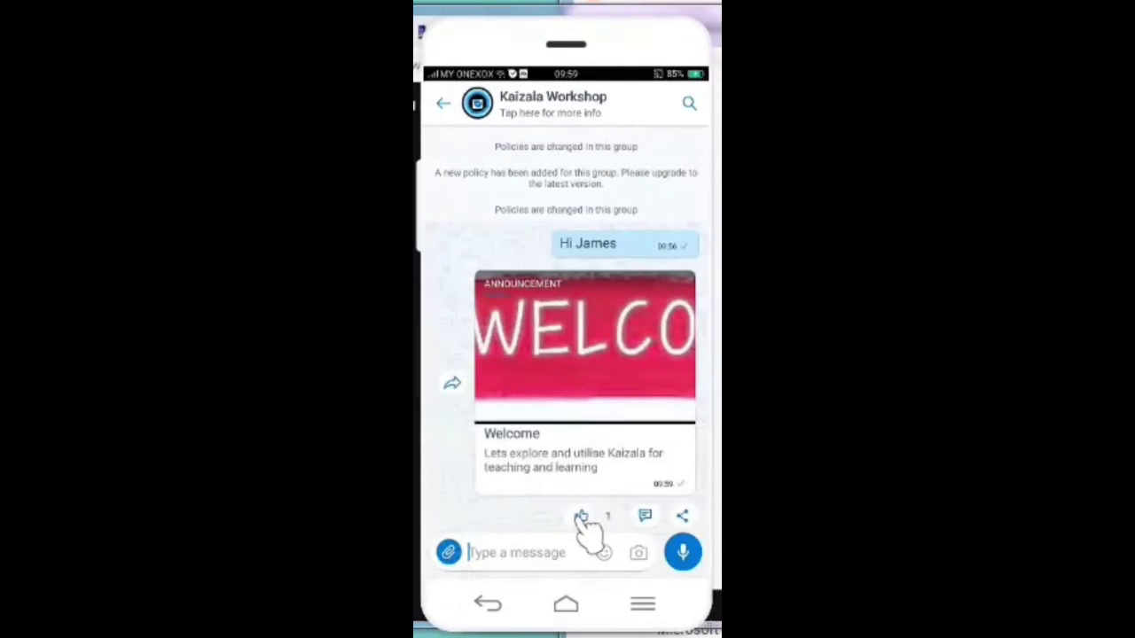
click(583, 516)
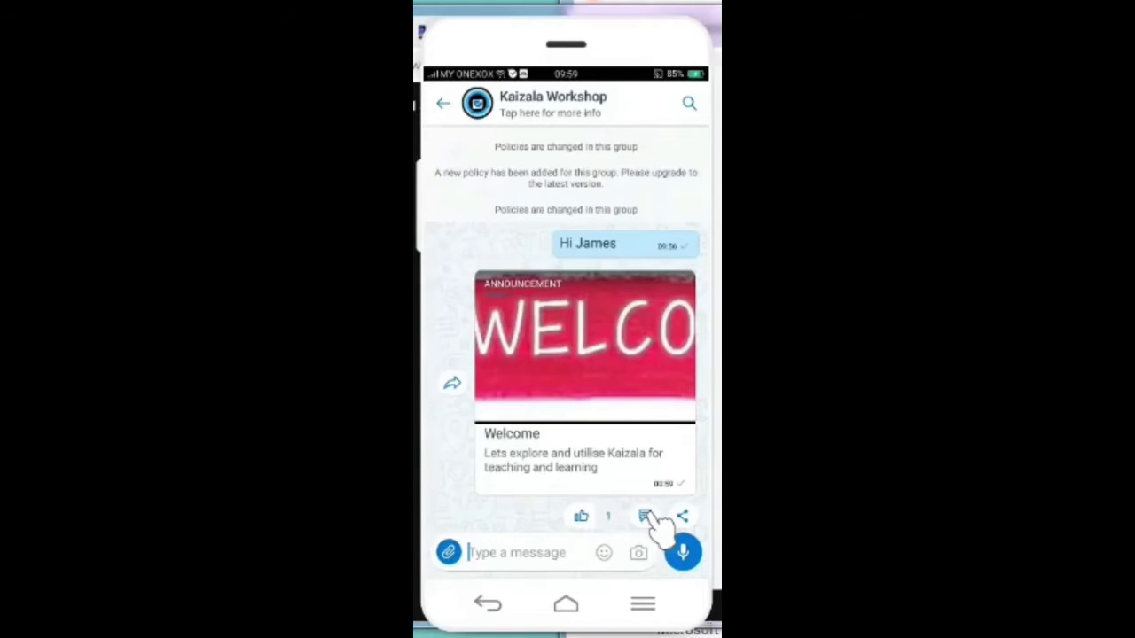
click(511, 557)
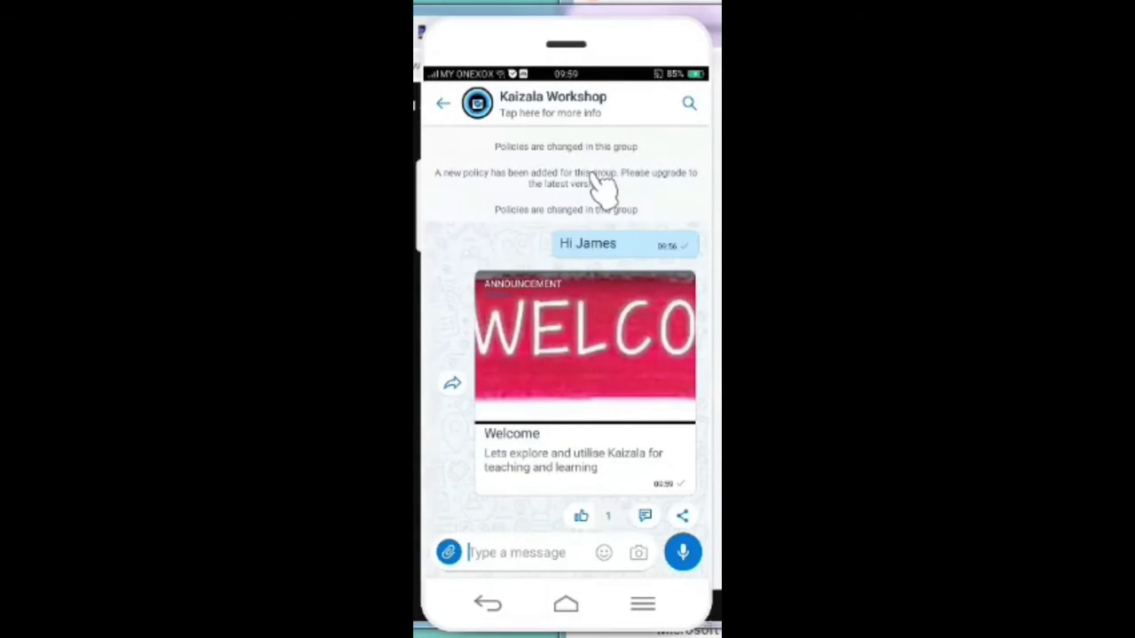
Comment 'Hi all. You can post anything here' on the Welcome announcement's COMMENTS tab.
click(646, 516)
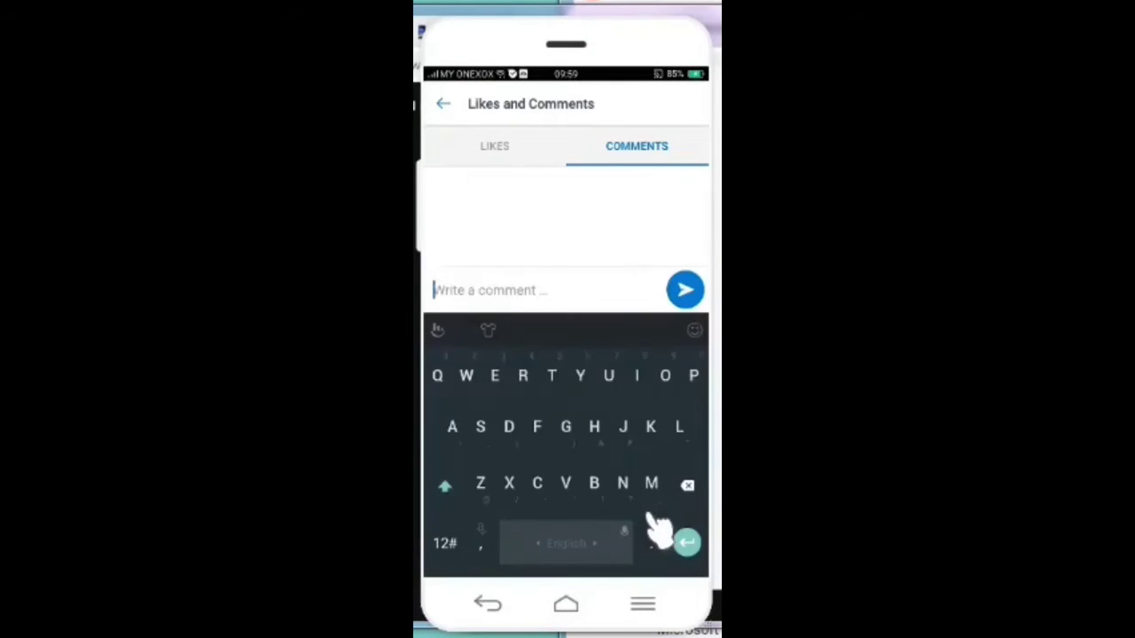
text(Hi all.  )
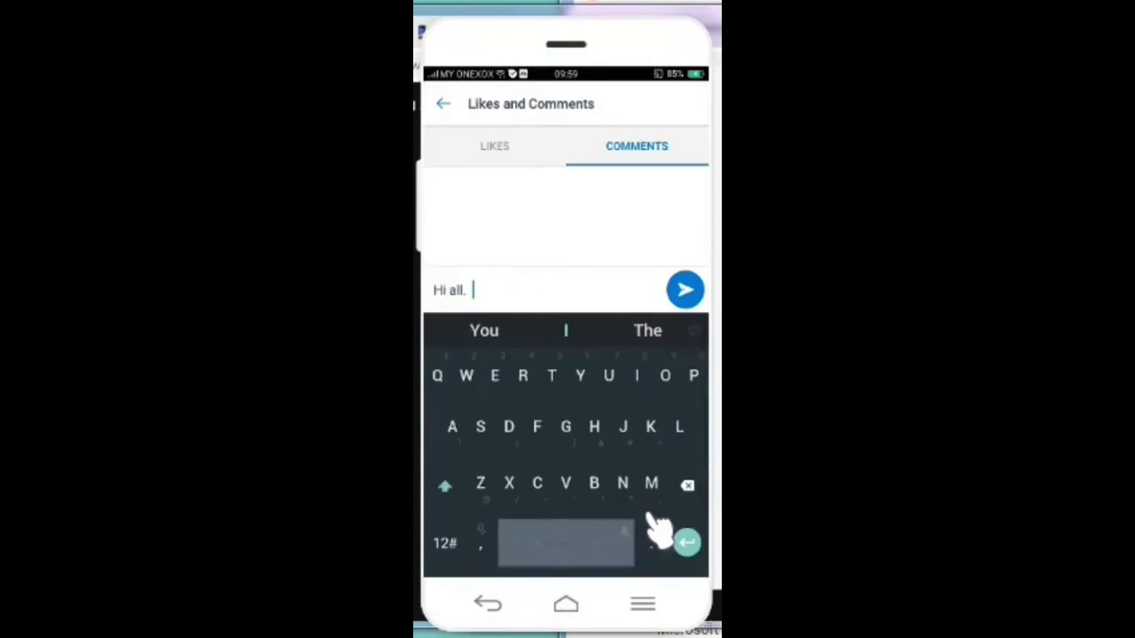
text(You ca)
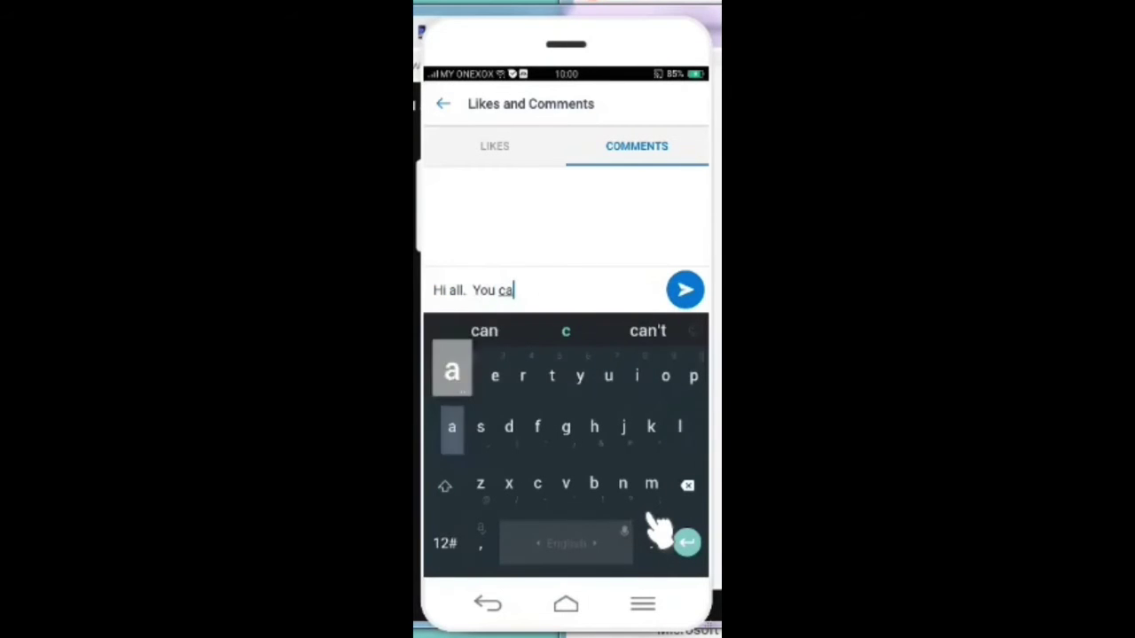
text(n post)
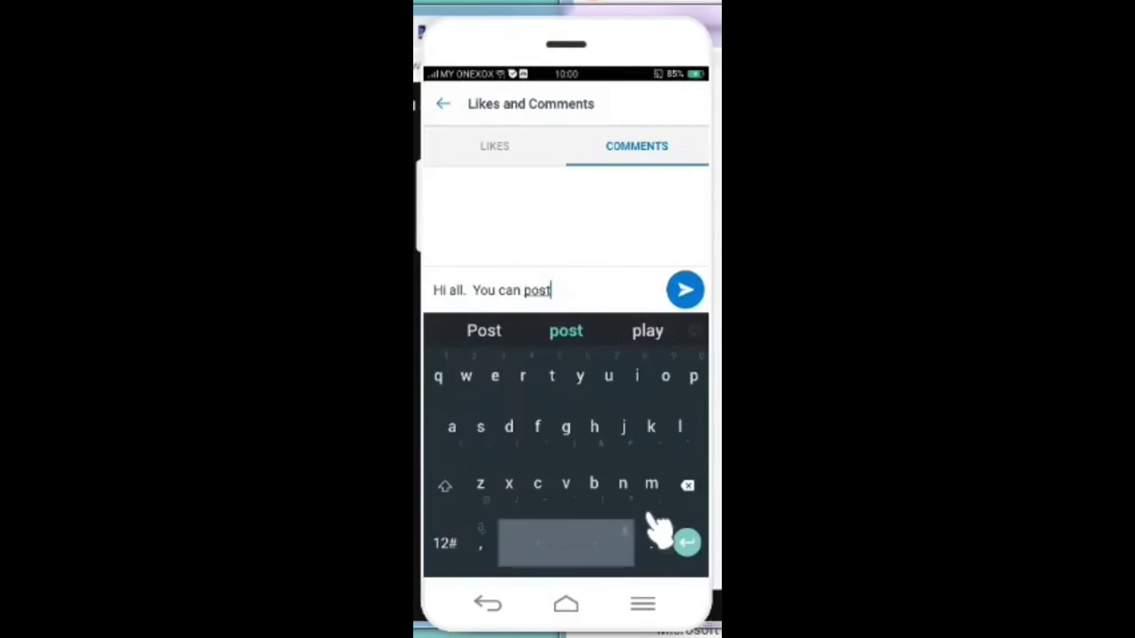
text( anything)
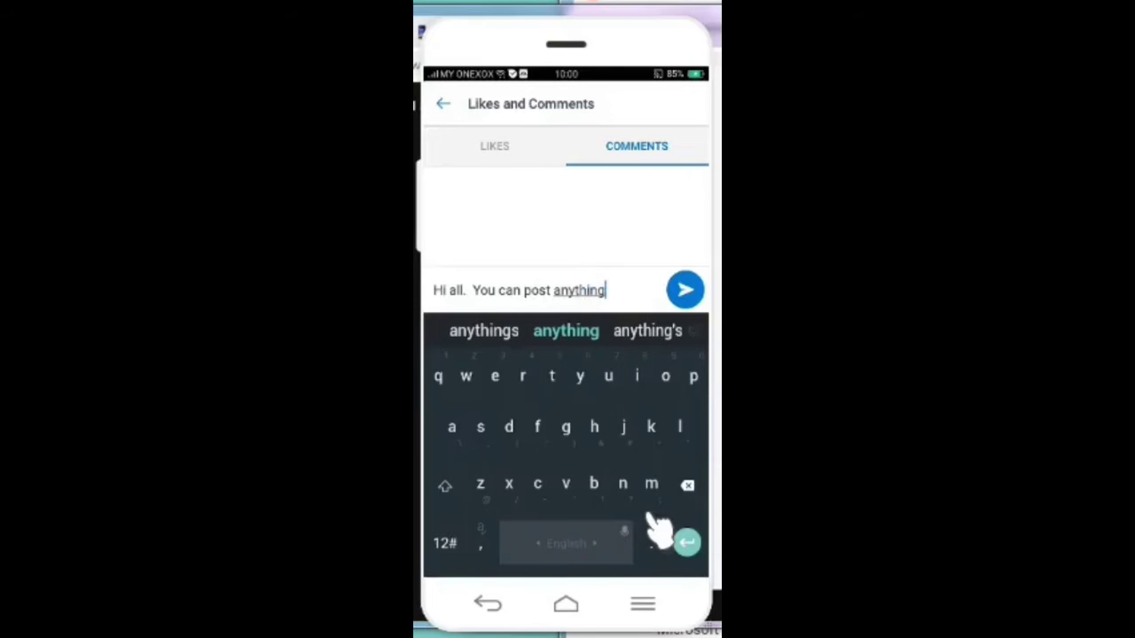
text( here)
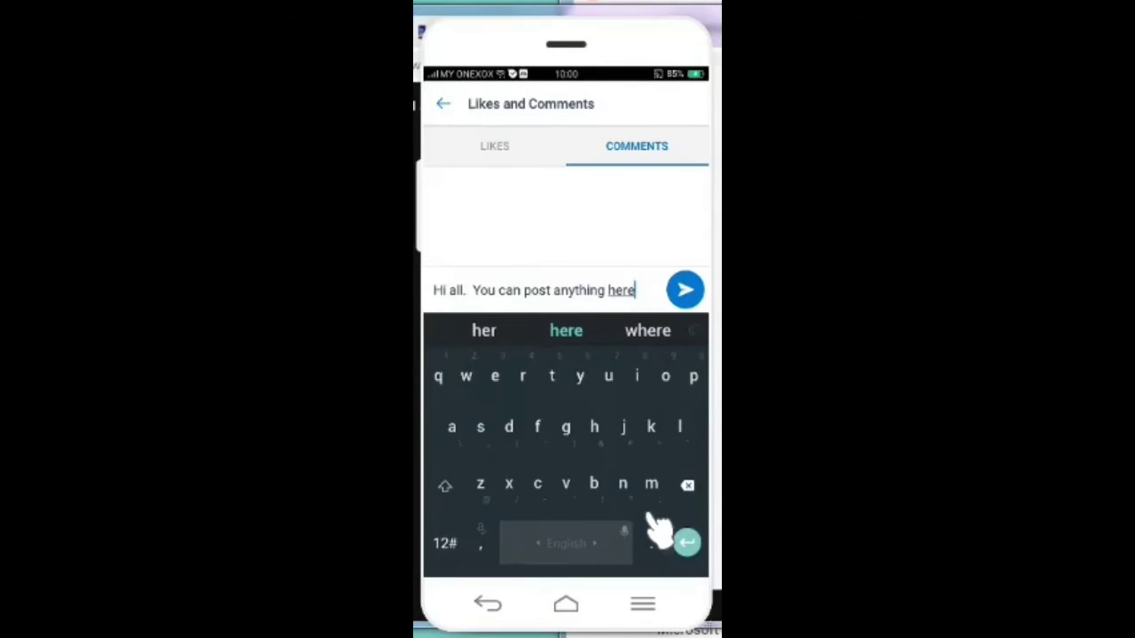
key(Return)
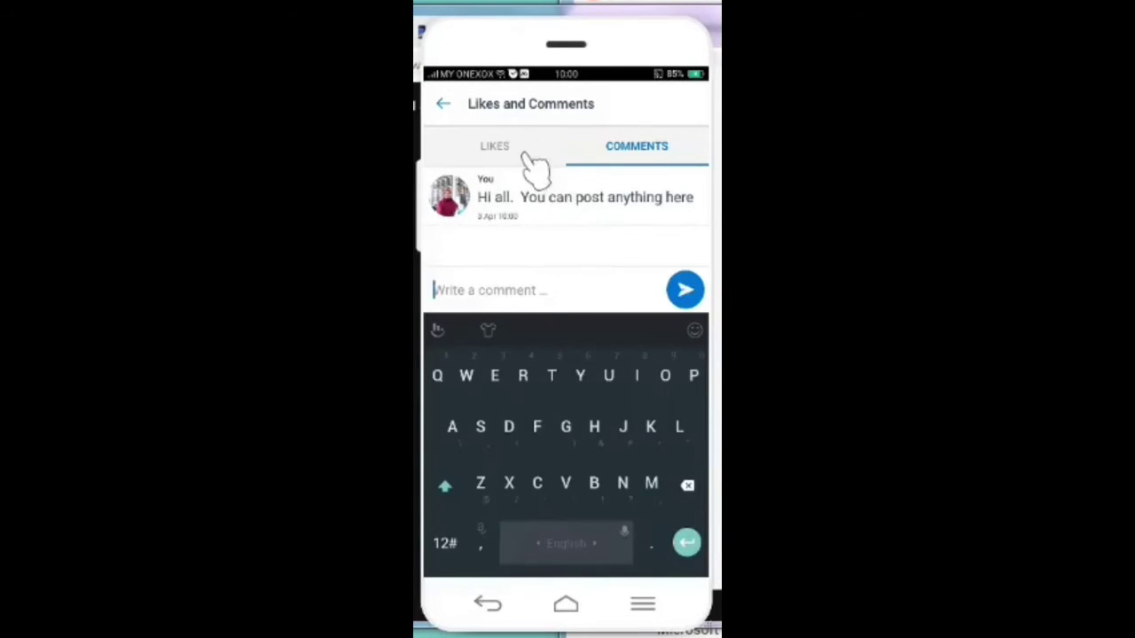
Return to the Kaizala Workshop chat, like the Welcome post, and scroll up the chat.
click(444, 104)
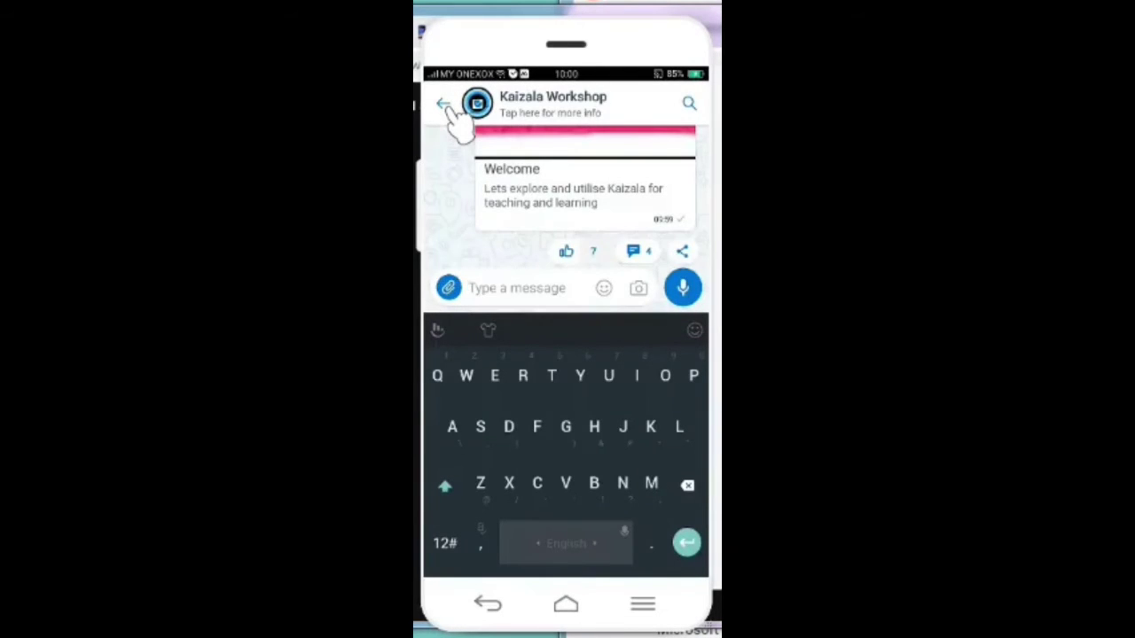
click(567, 253)
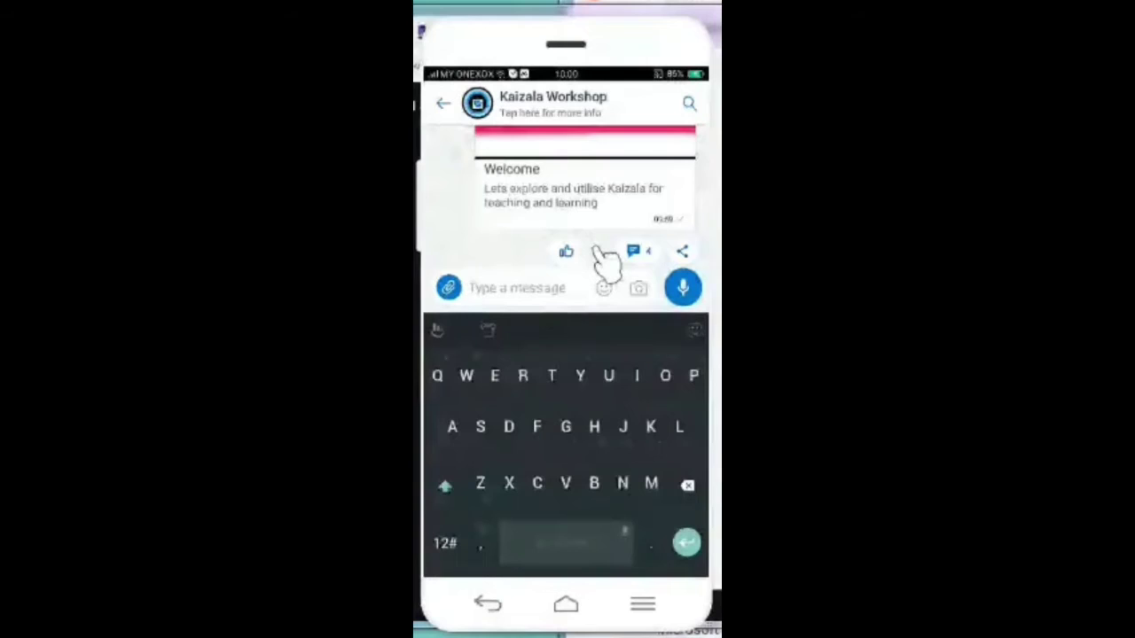
scroll(606, 257, up, 1)
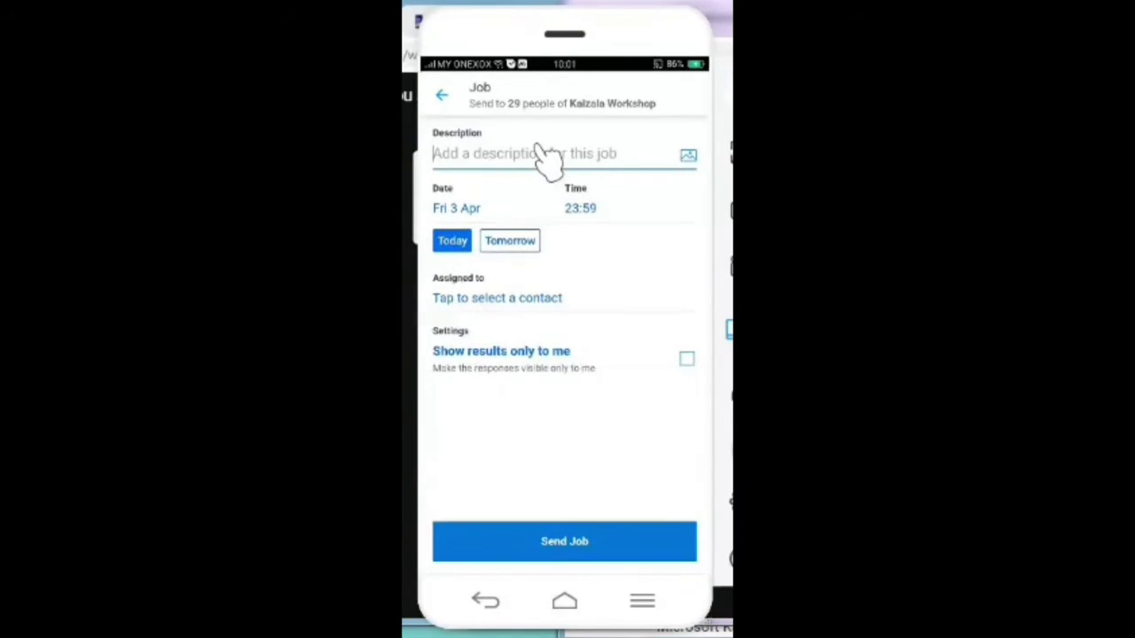
Enter '1st task' as the Job description and start choosing who it's assigned to.
click(538, 152)
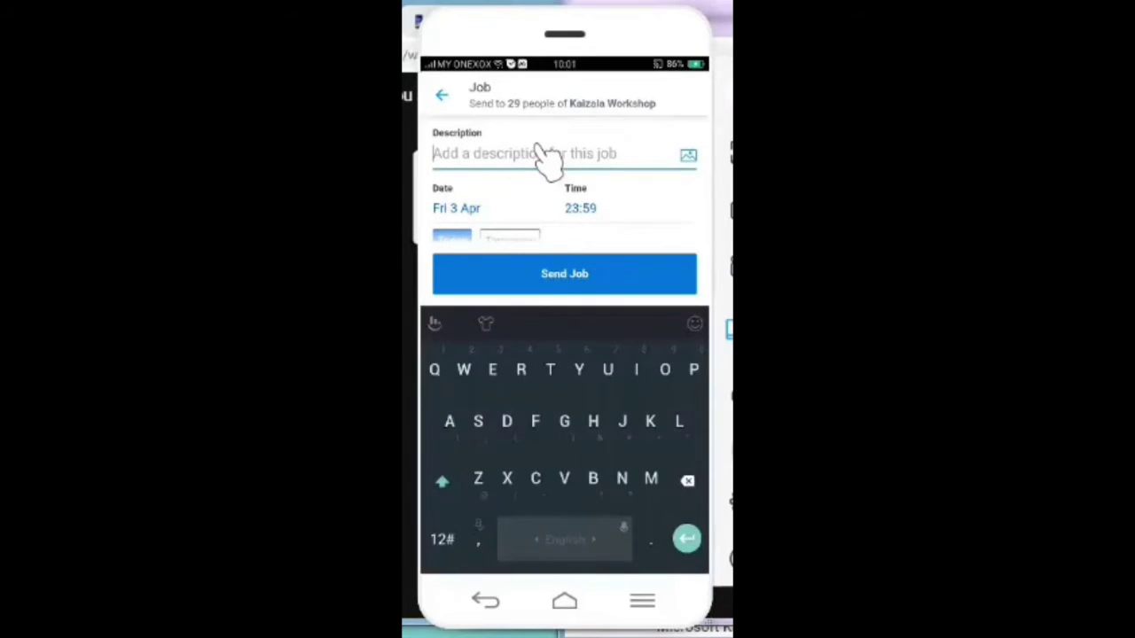
text(1)
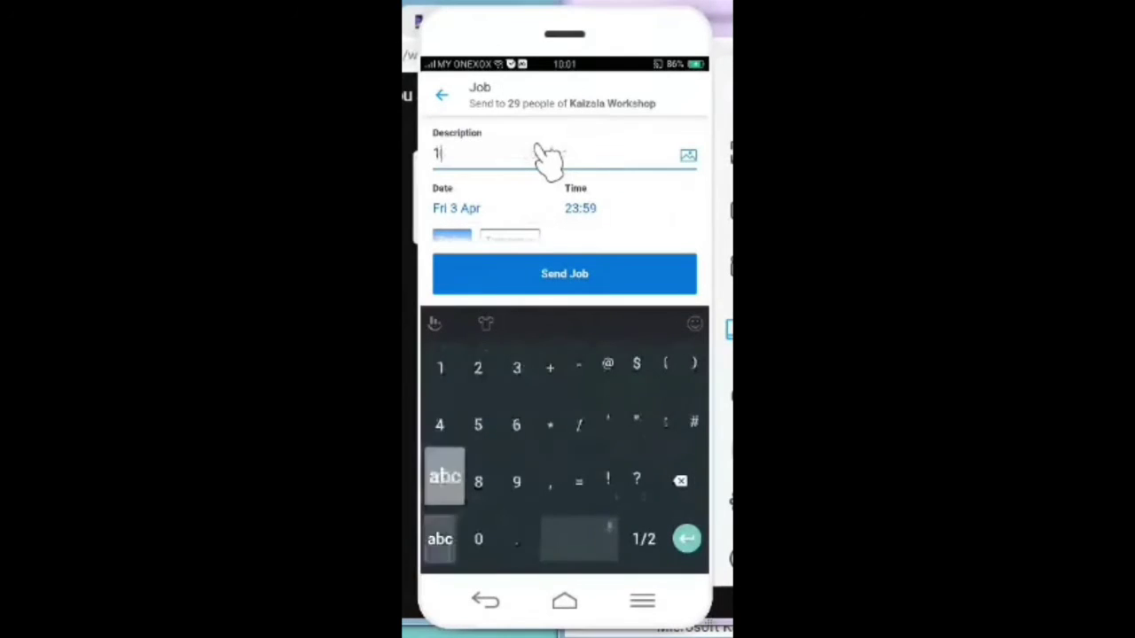
text(st task)
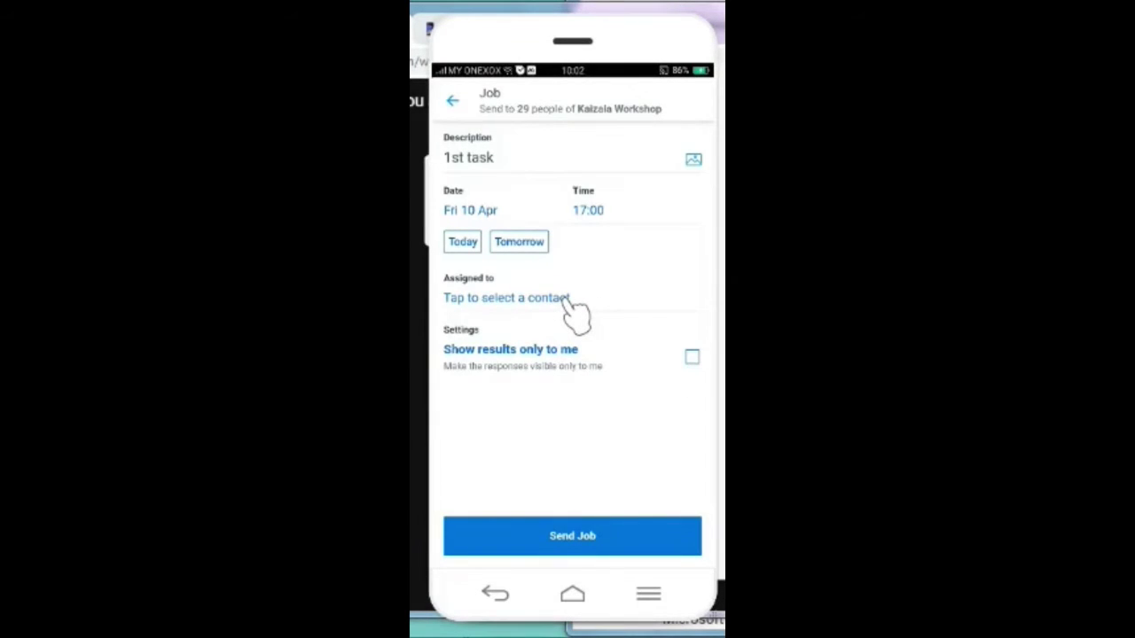
click(568, 299)
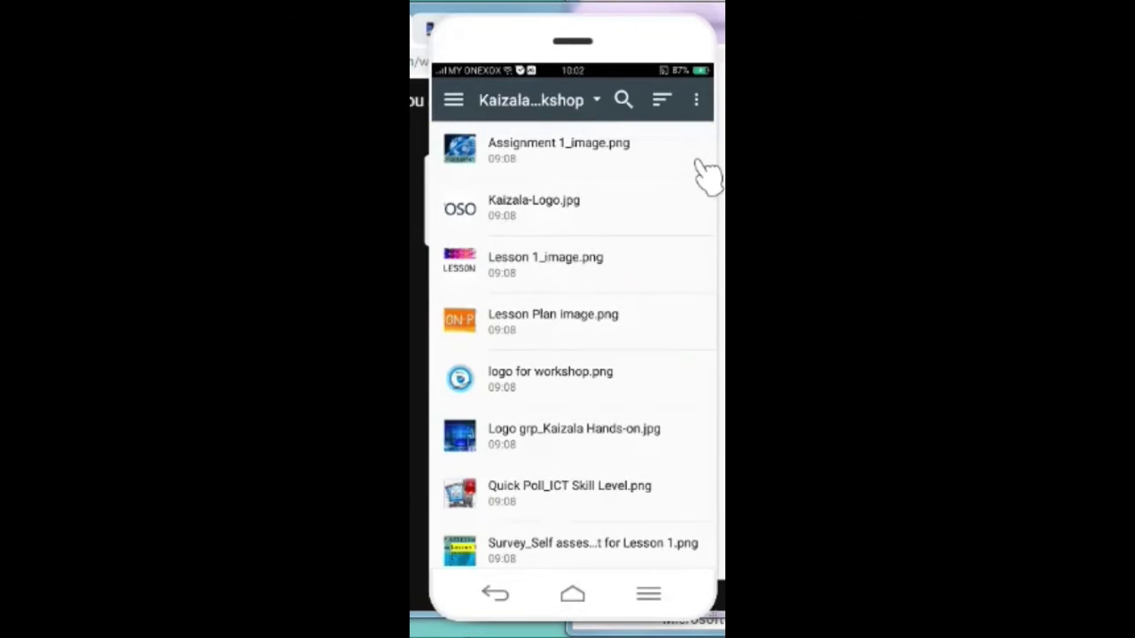
Pick Assignment 1_image.png in the file picker as the 1st task attachment.
click(706, 173)
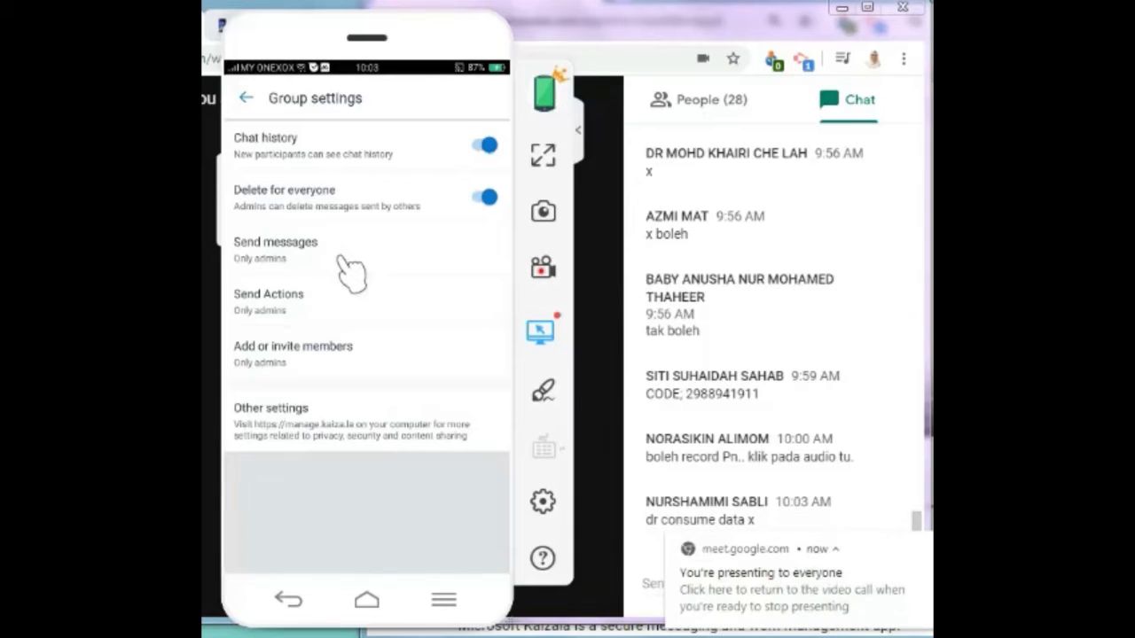
click(342, 258)
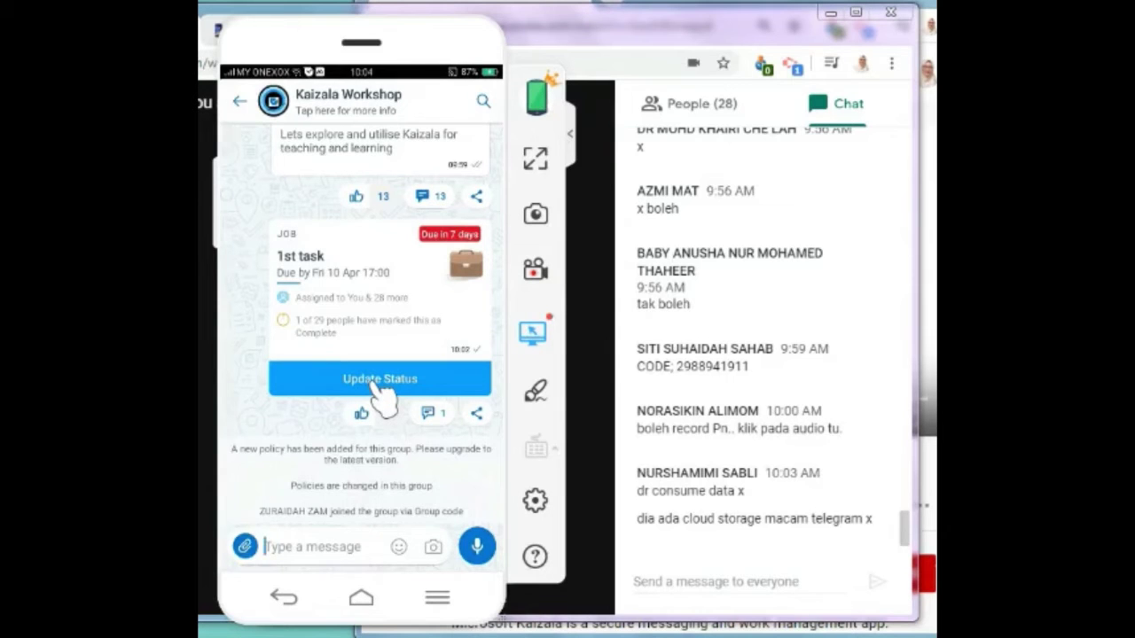
Set the 1st task status to In Progress with the note 'Still working gn t'.
click(377, 384)
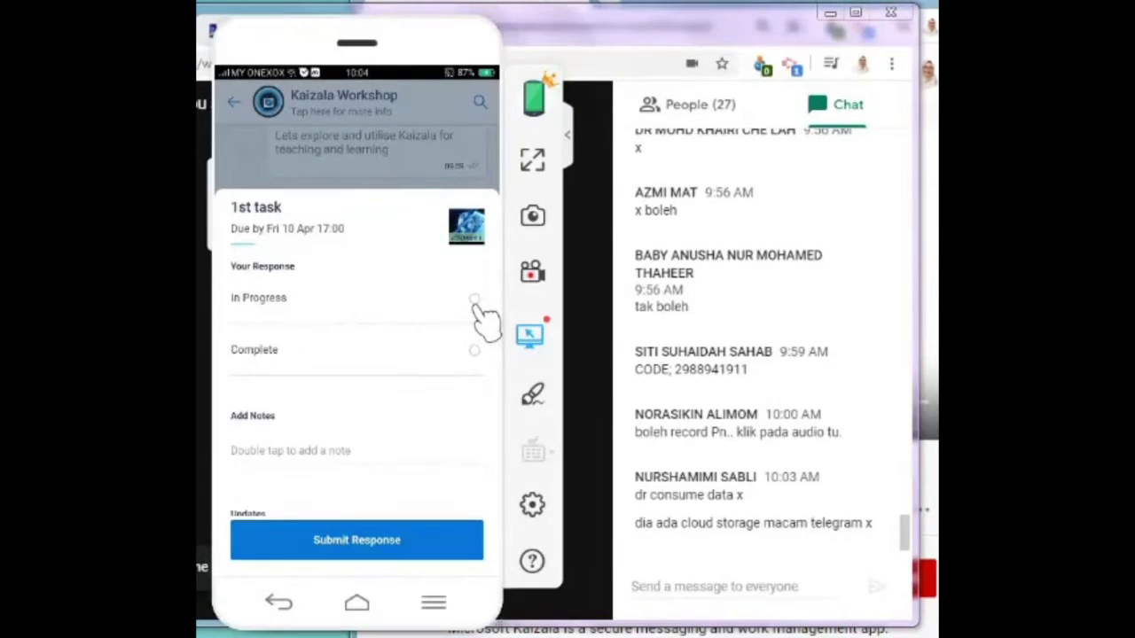
click(474, 300)
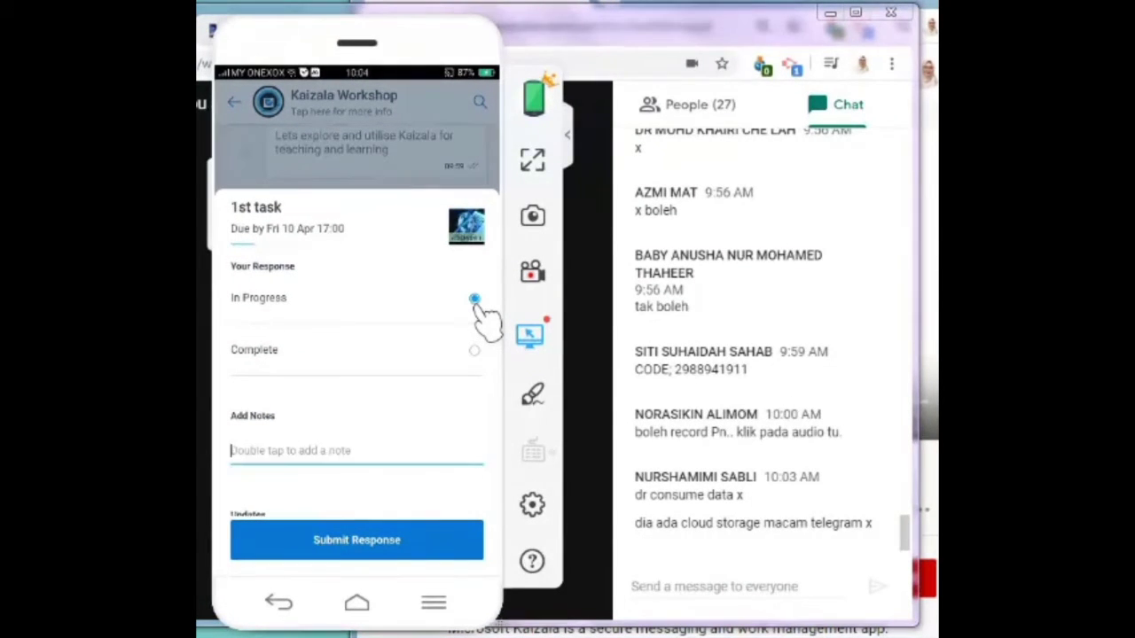
text(St)
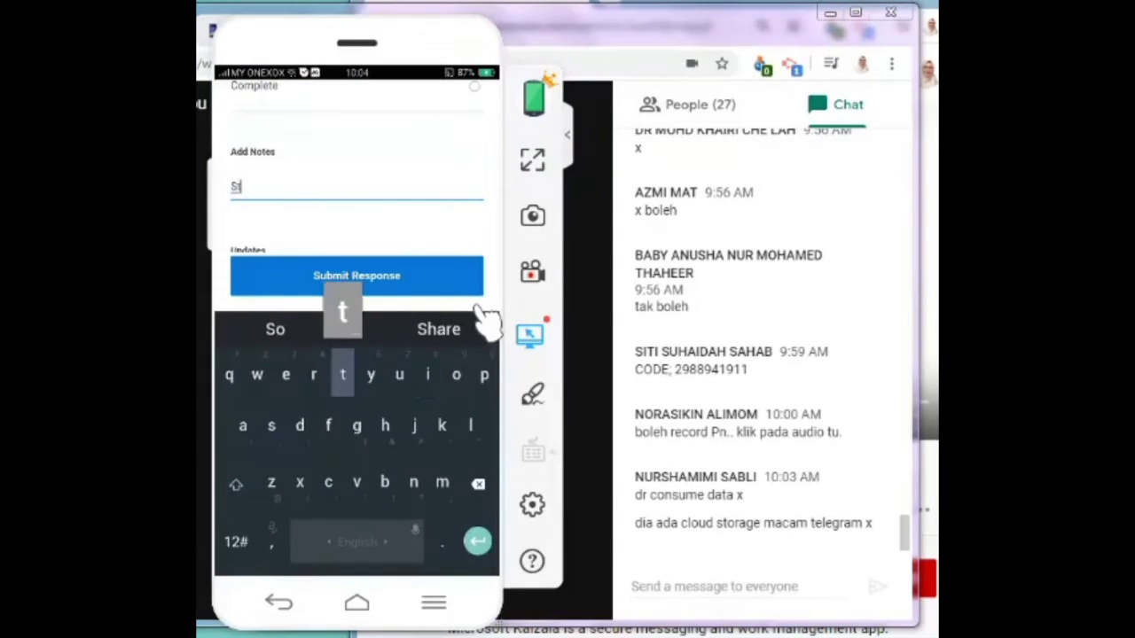
text(ill working gn t)
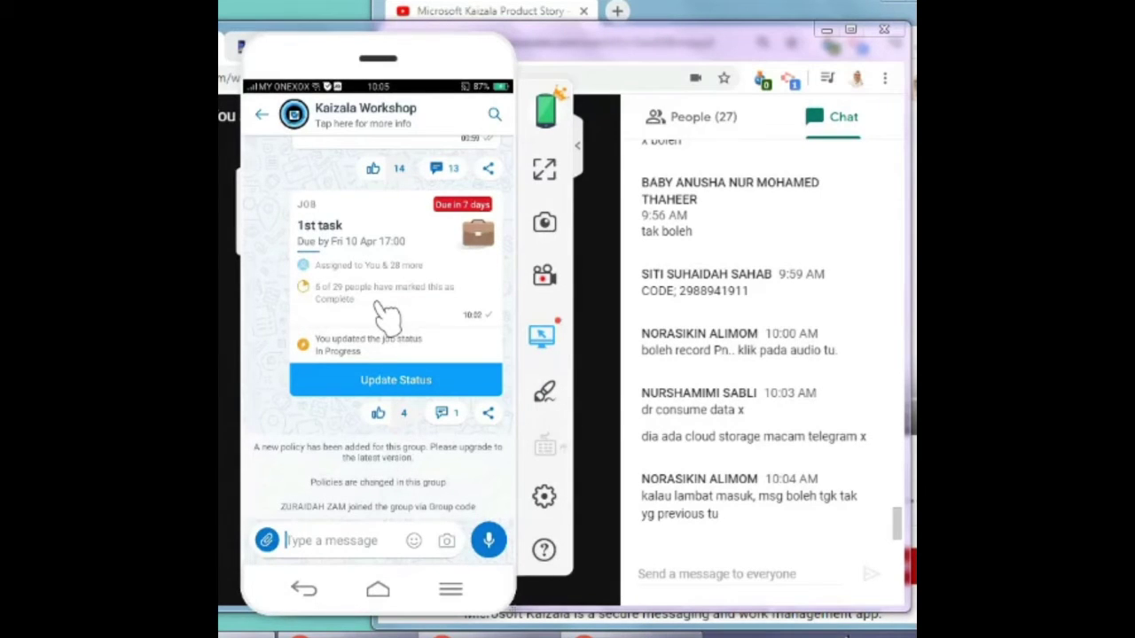
click(386, 312)
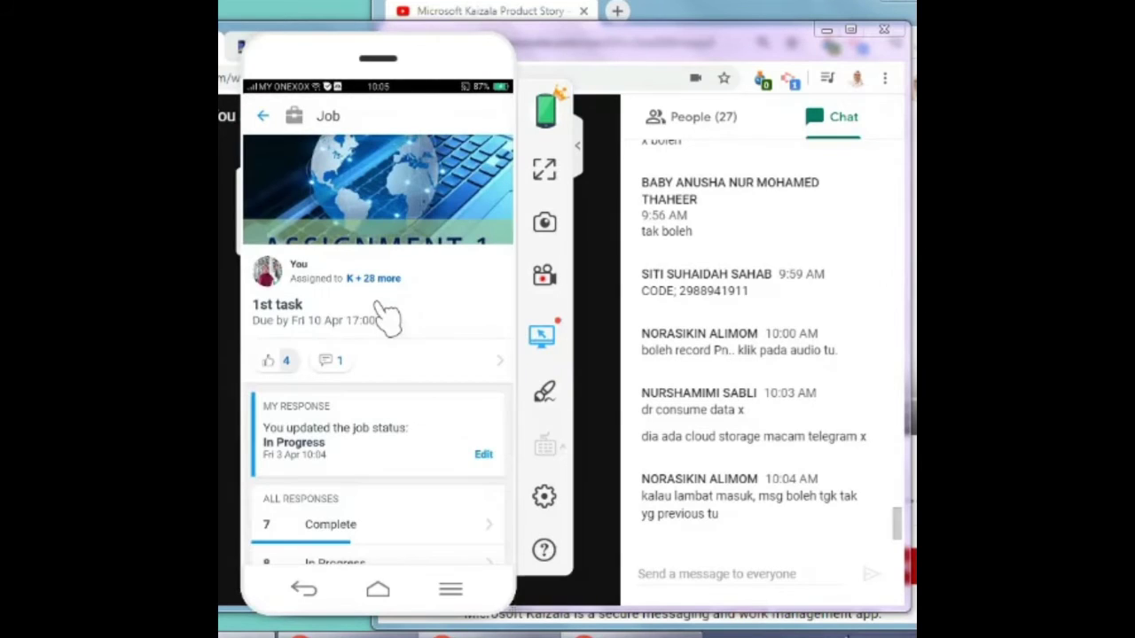
scroll(386, 318, down, 3)
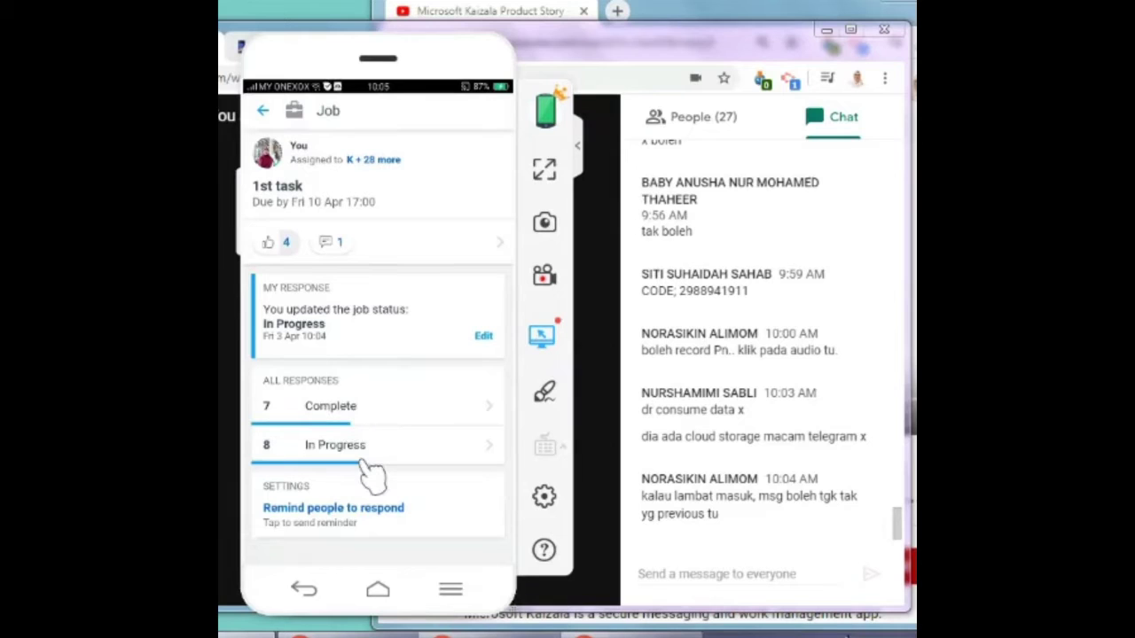
scroll(371, 476, down, 1)
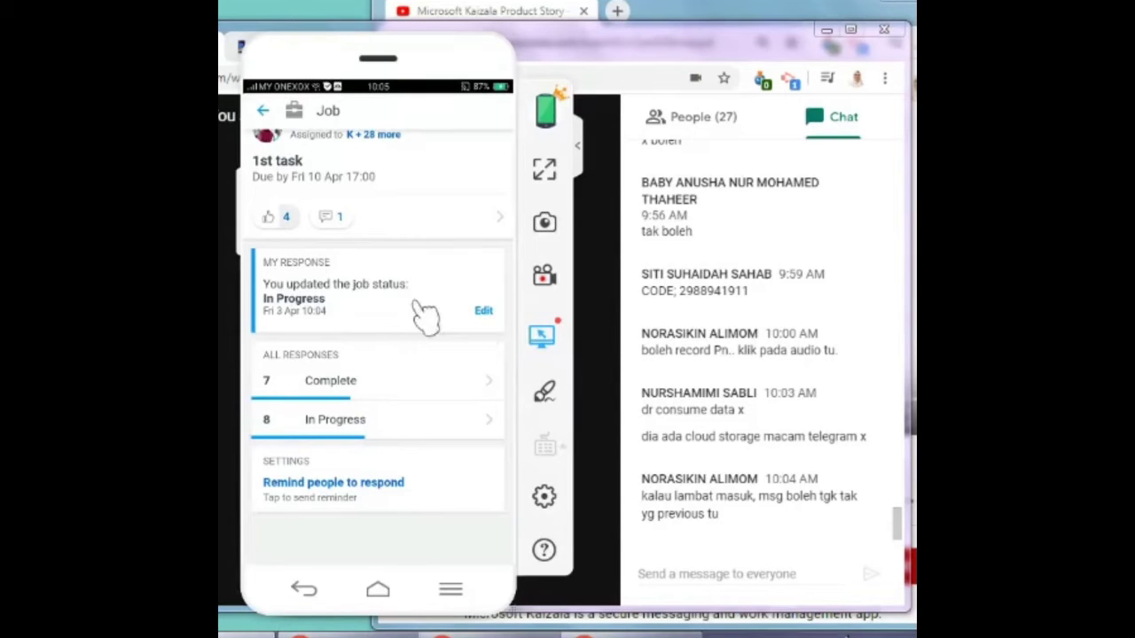
click(364, 384)
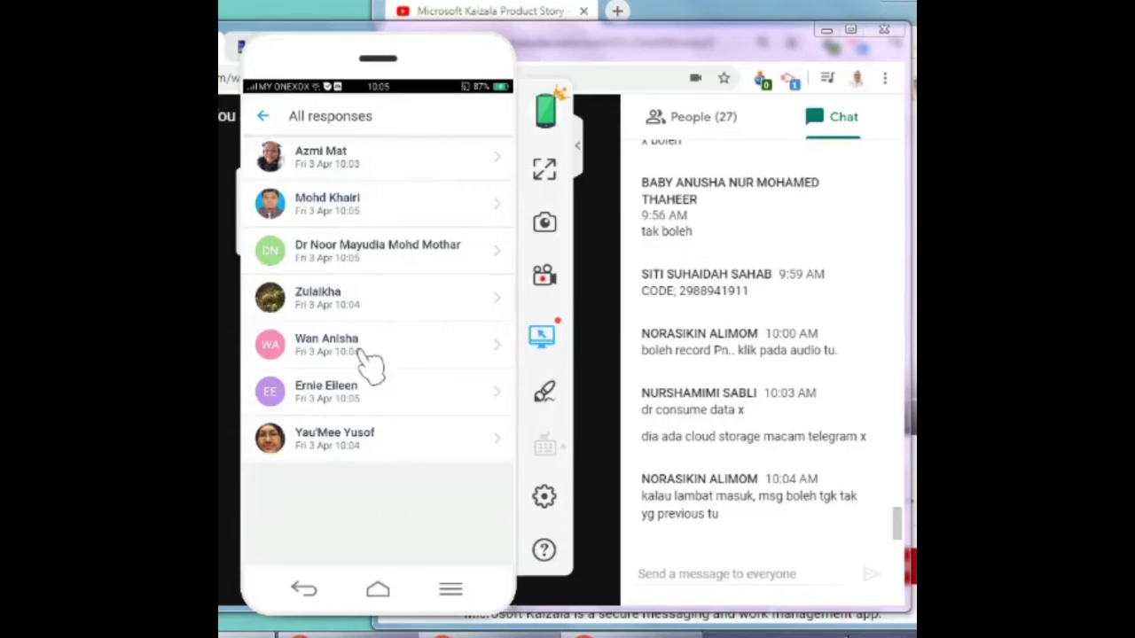
right_click(450, 359)
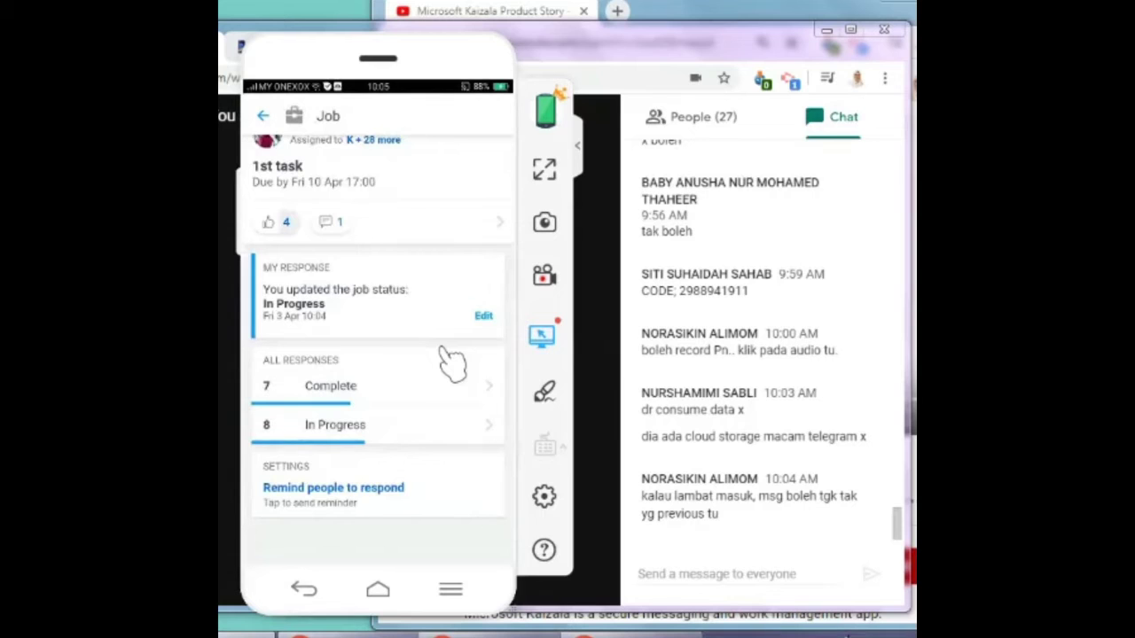
click(449, 359)
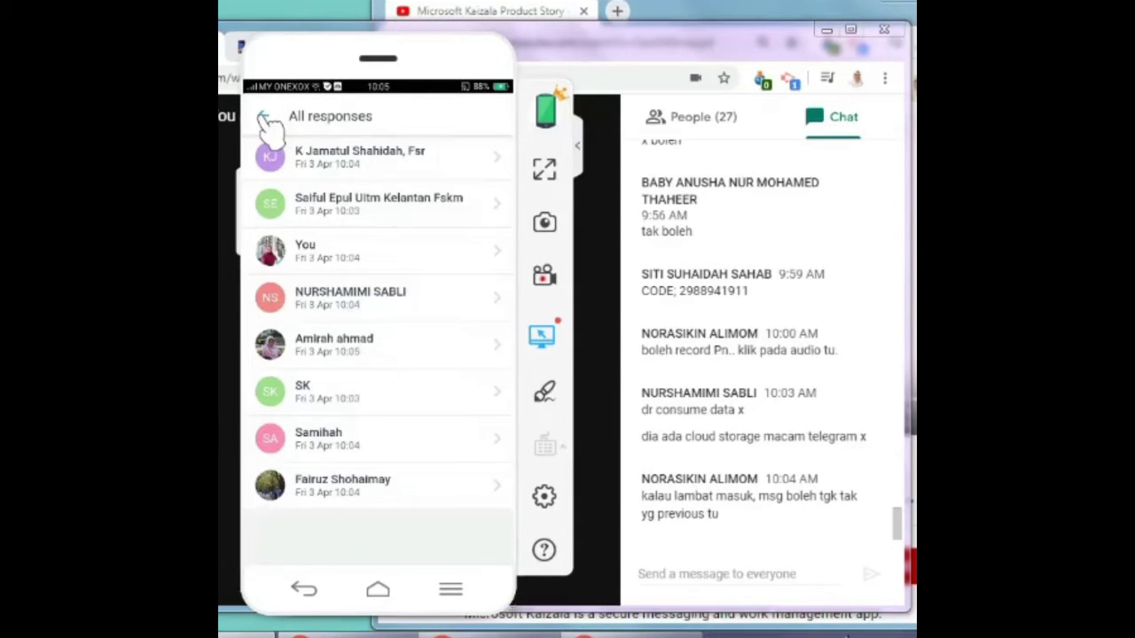
click(265, 119)
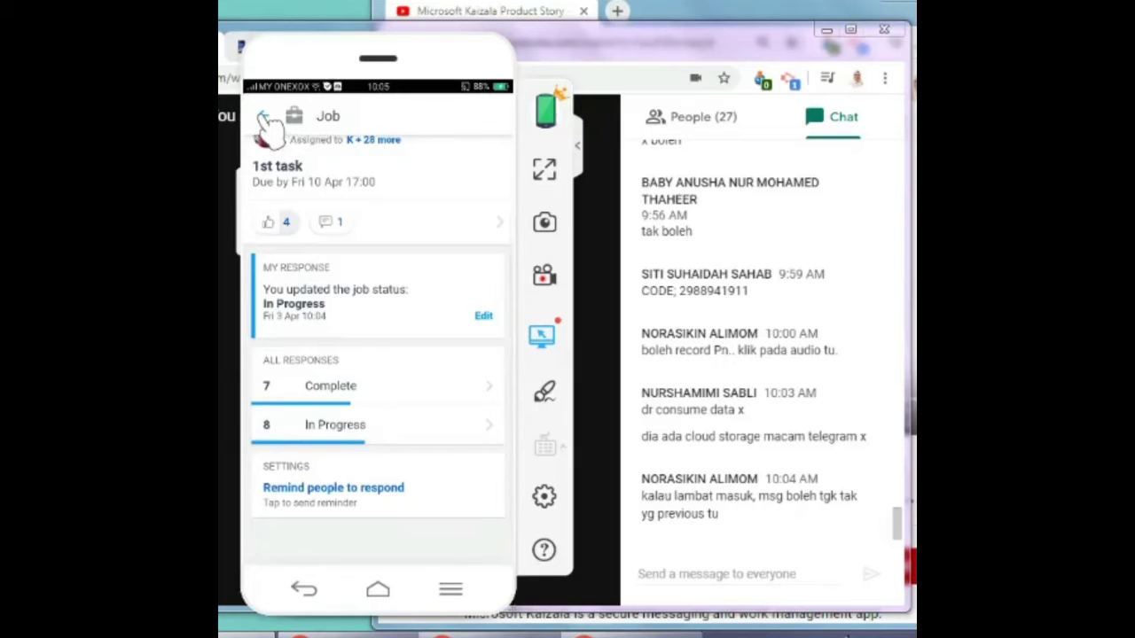
Back in the Kaizala Workshop chat, submit Complete as the 1st task status.
click(264, 119)
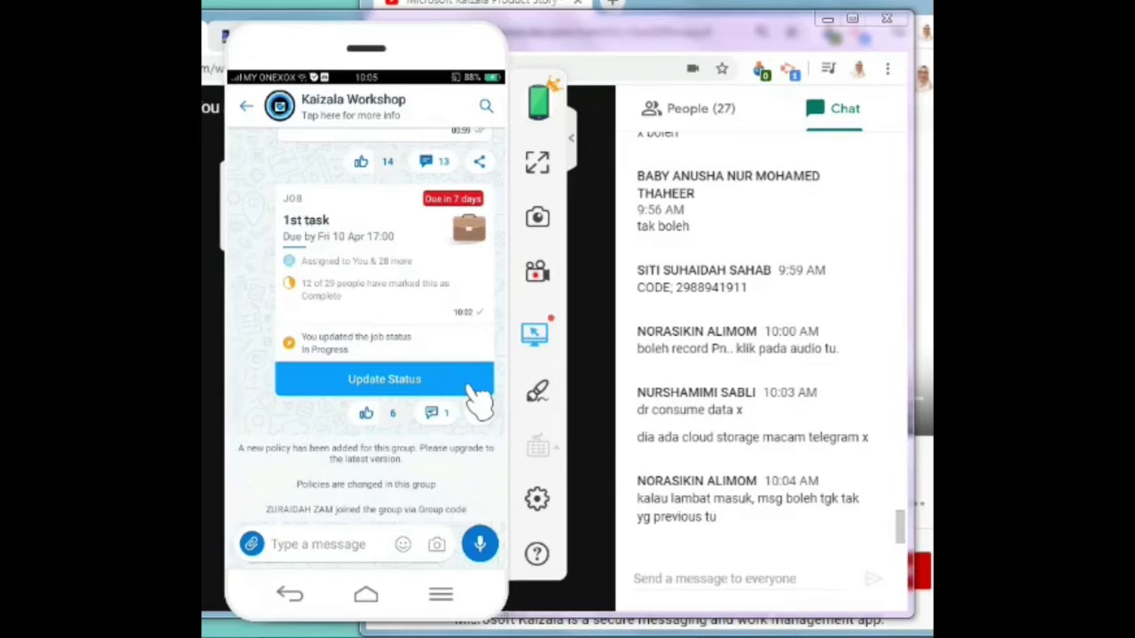
click(474, 386)
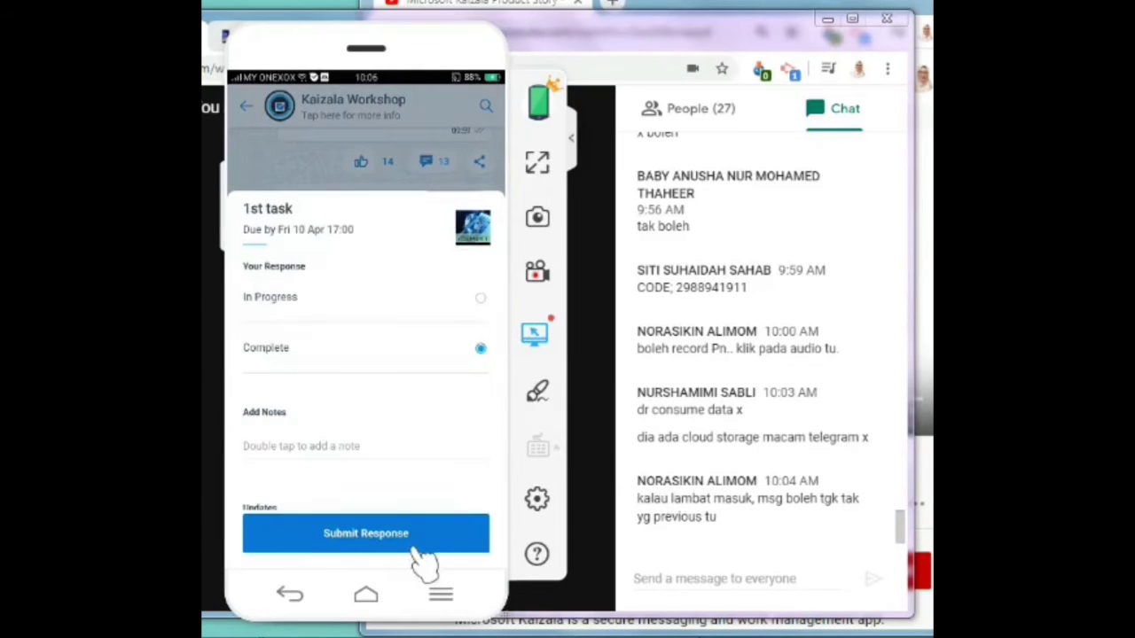
click(415, 545)
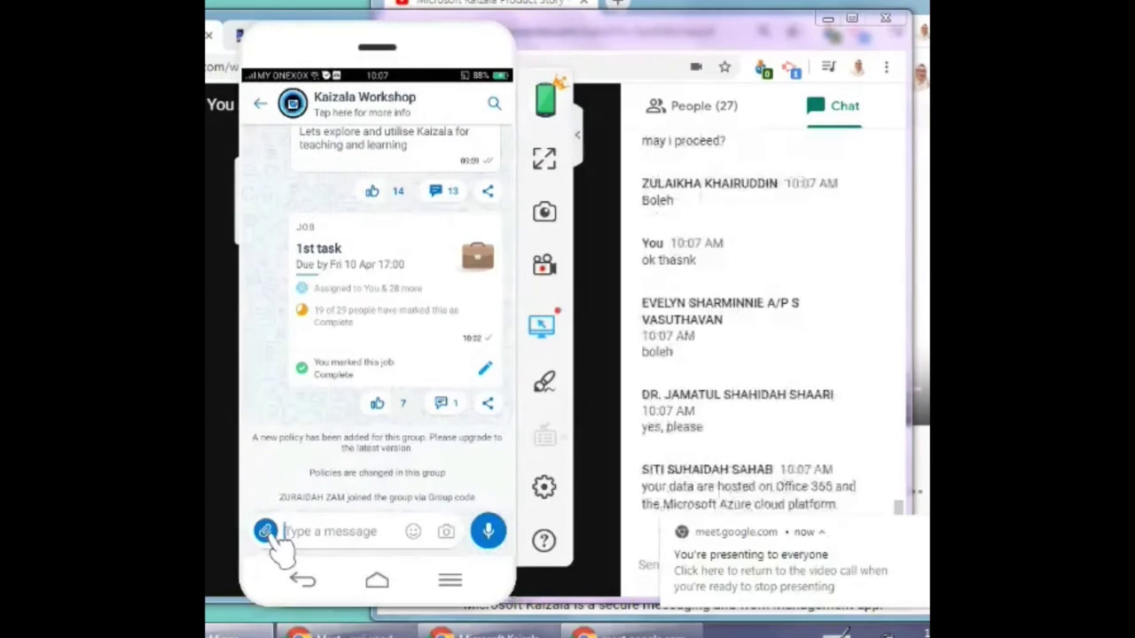
Start a Let's Meet invite titled 'Discussion via google meet'.
click(268, 532)
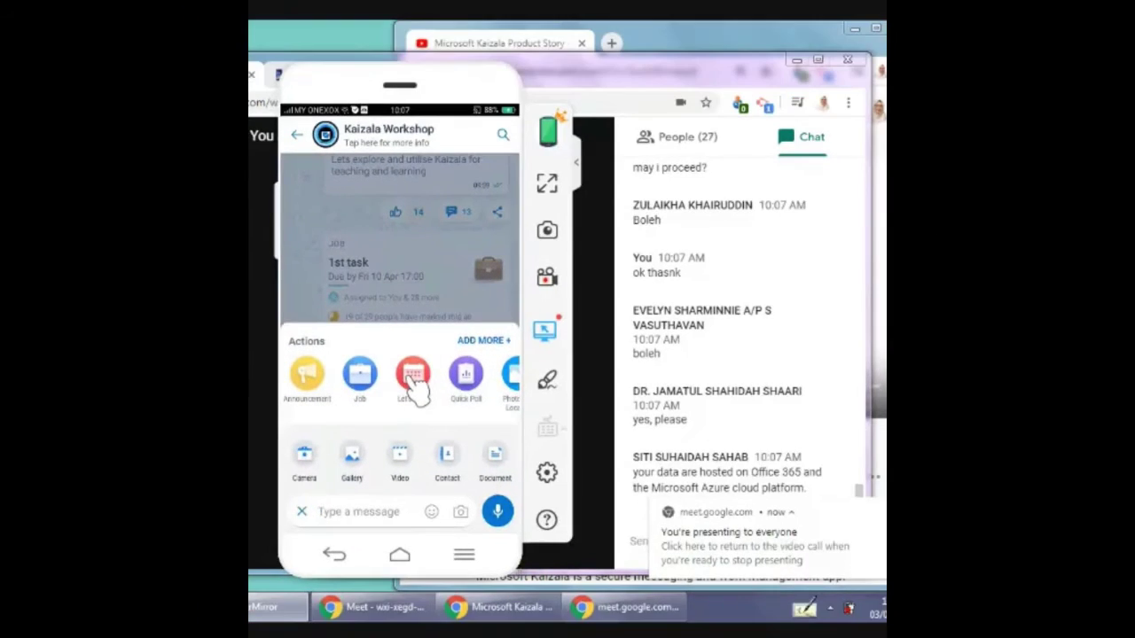
click(413, 376)
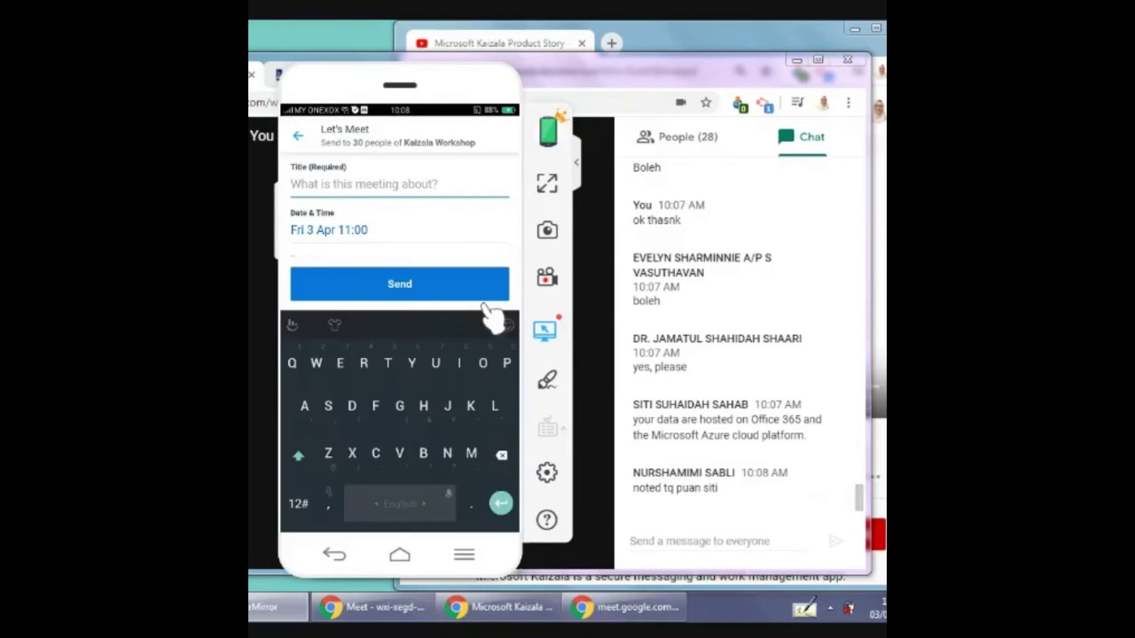
text(Discussion)
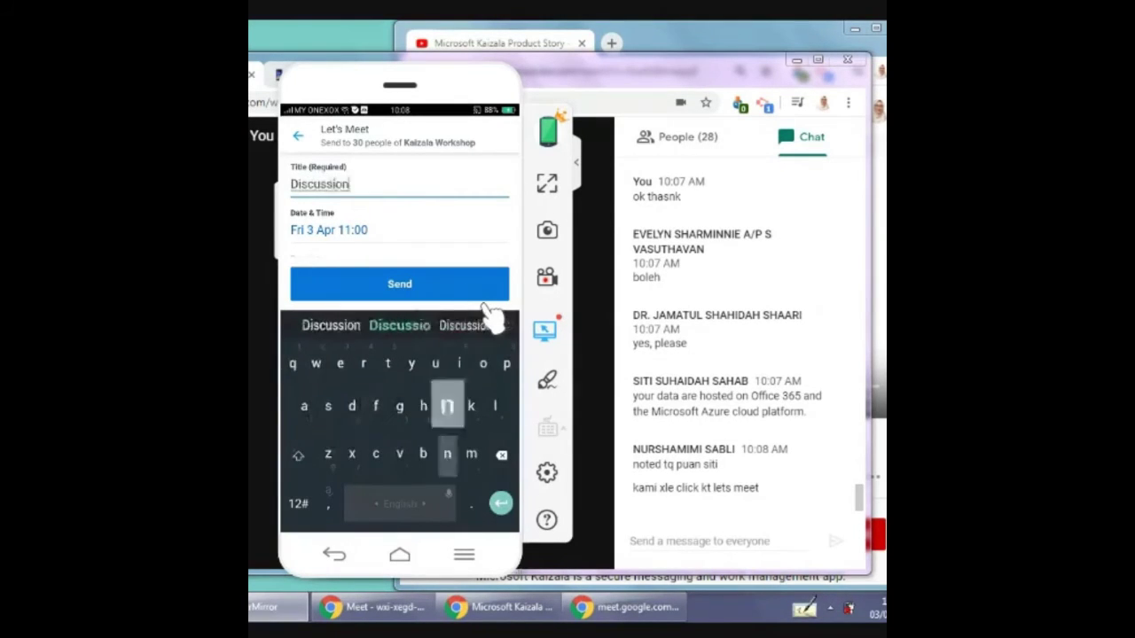
text( via)
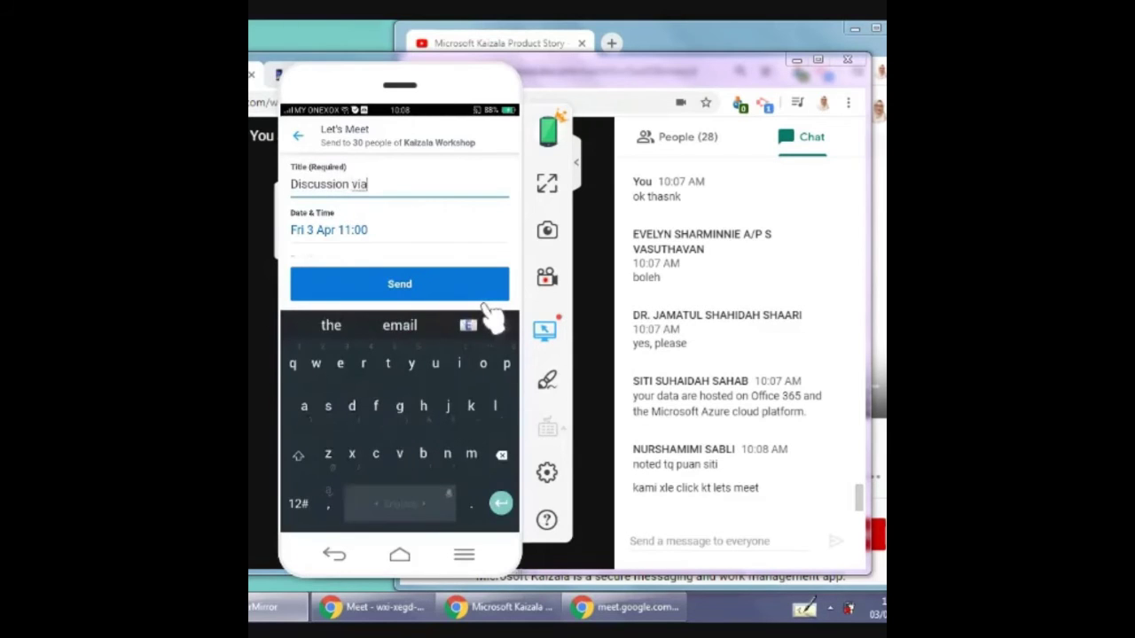
text( google meet)
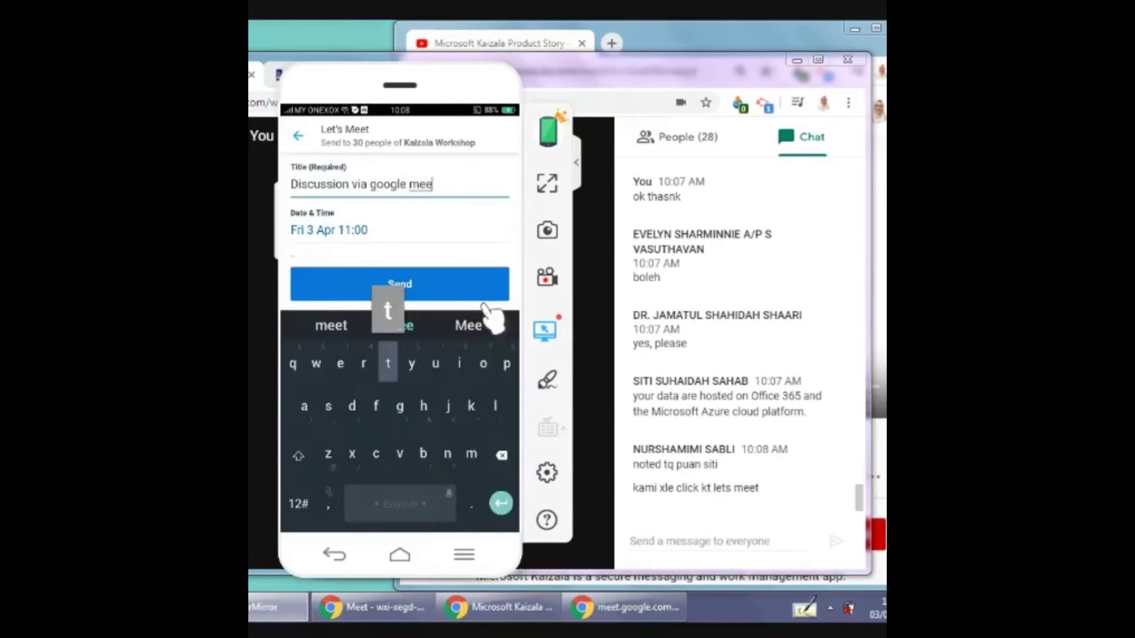
scroll(404, 204, down, 1)
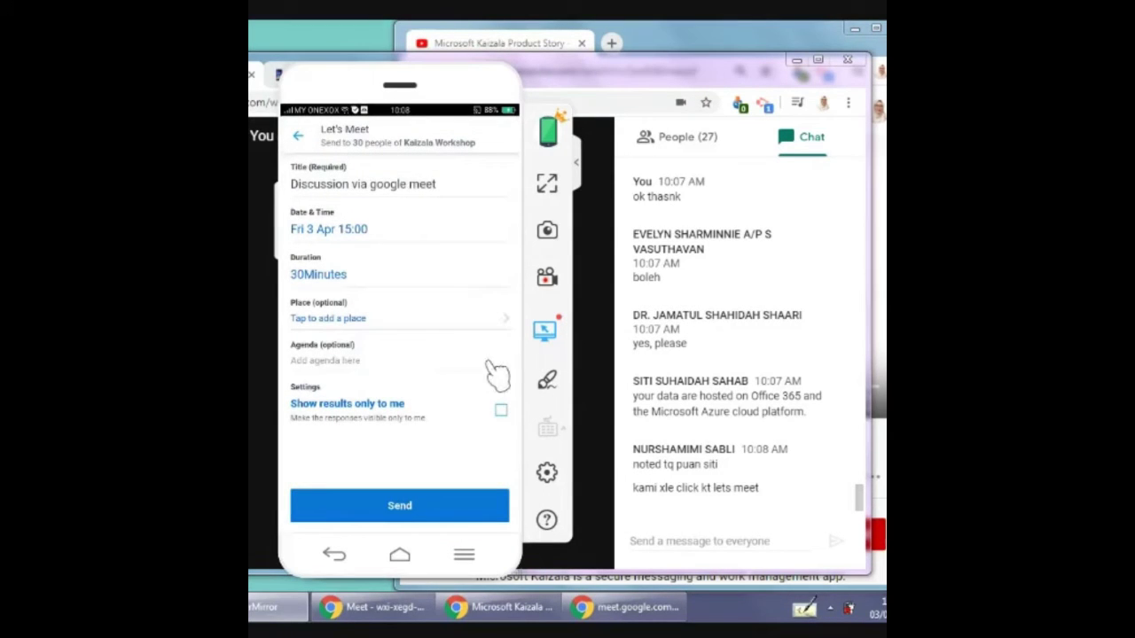
Enter the agenda 'Material prep for elearning', fixing the typo, and send the invite.
click(400, 362)
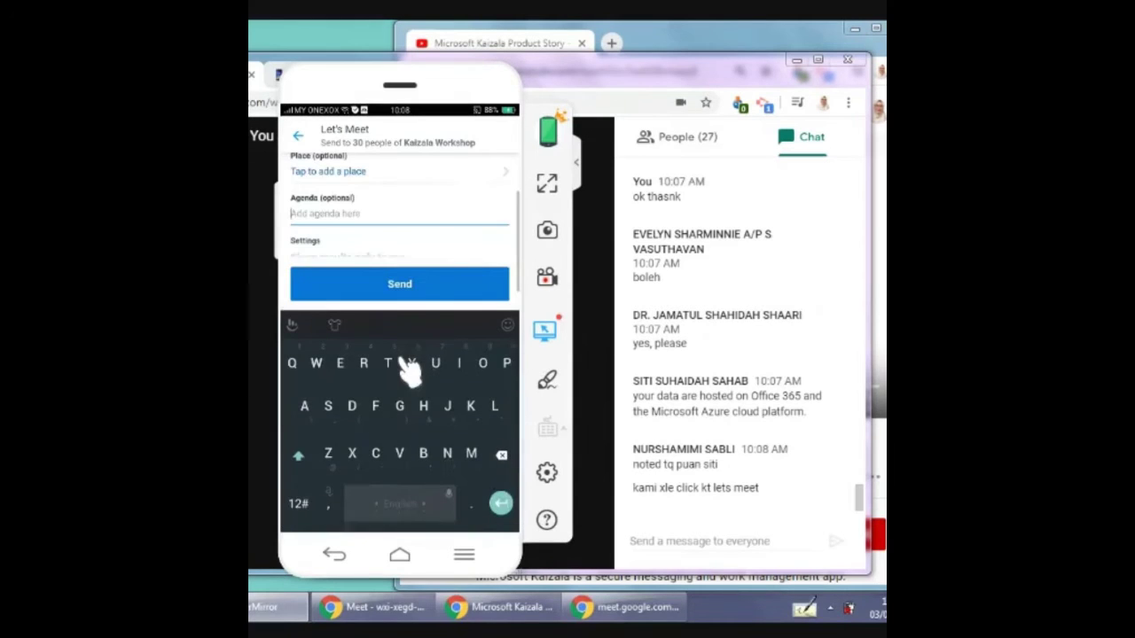
text(Maye)
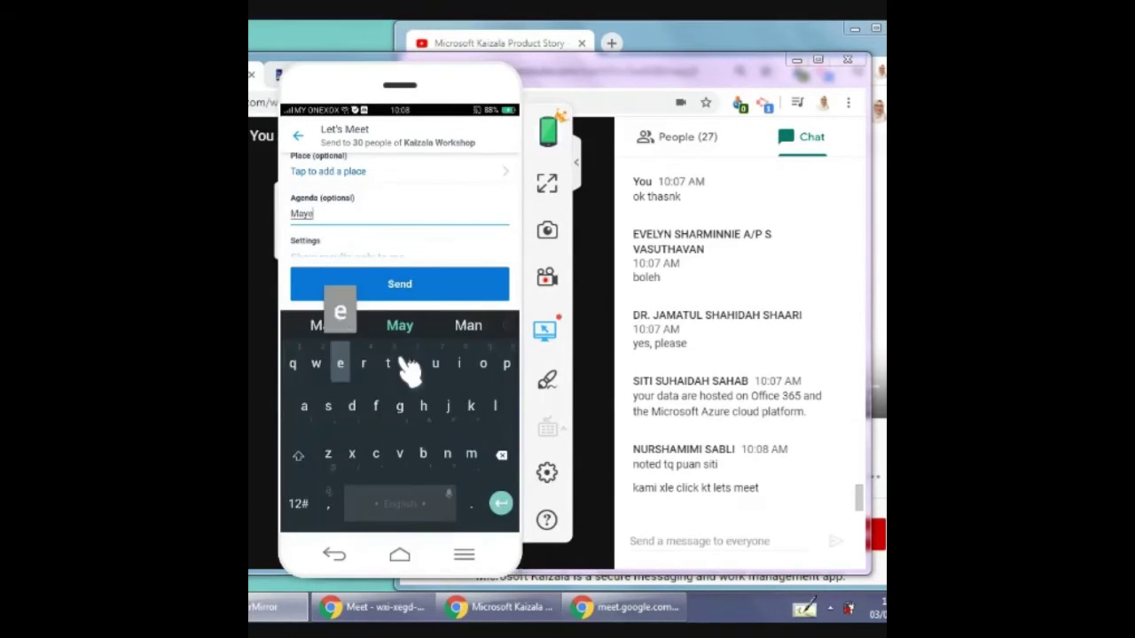
text(rial)
click(307, 214)
key(BackSpace)
text(terial)
click(325, 214)
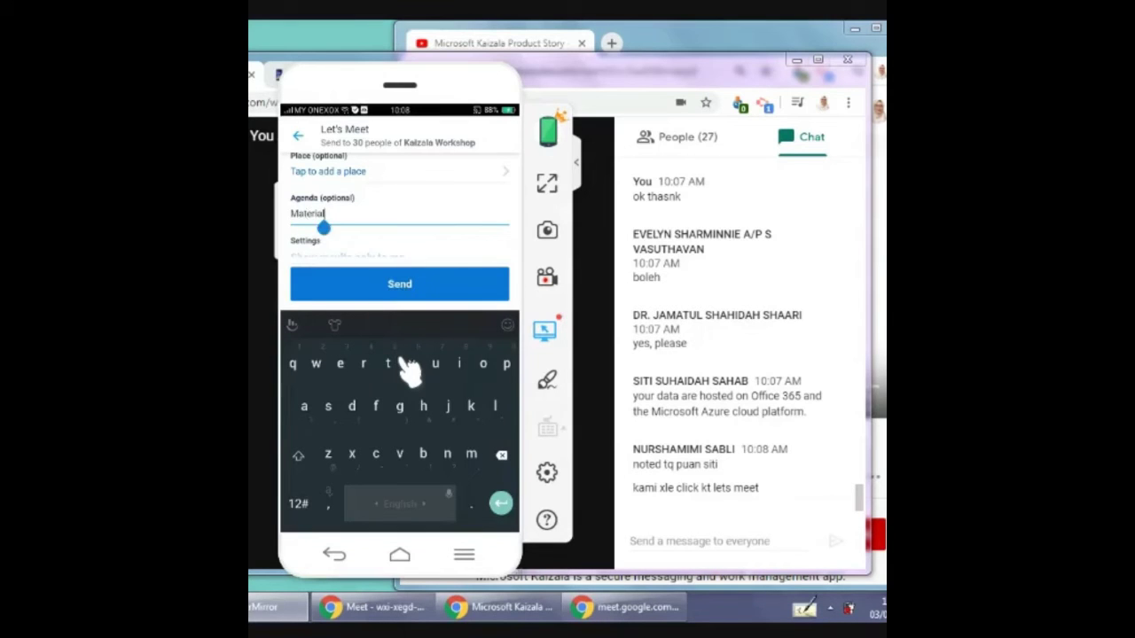
text(prep for el)
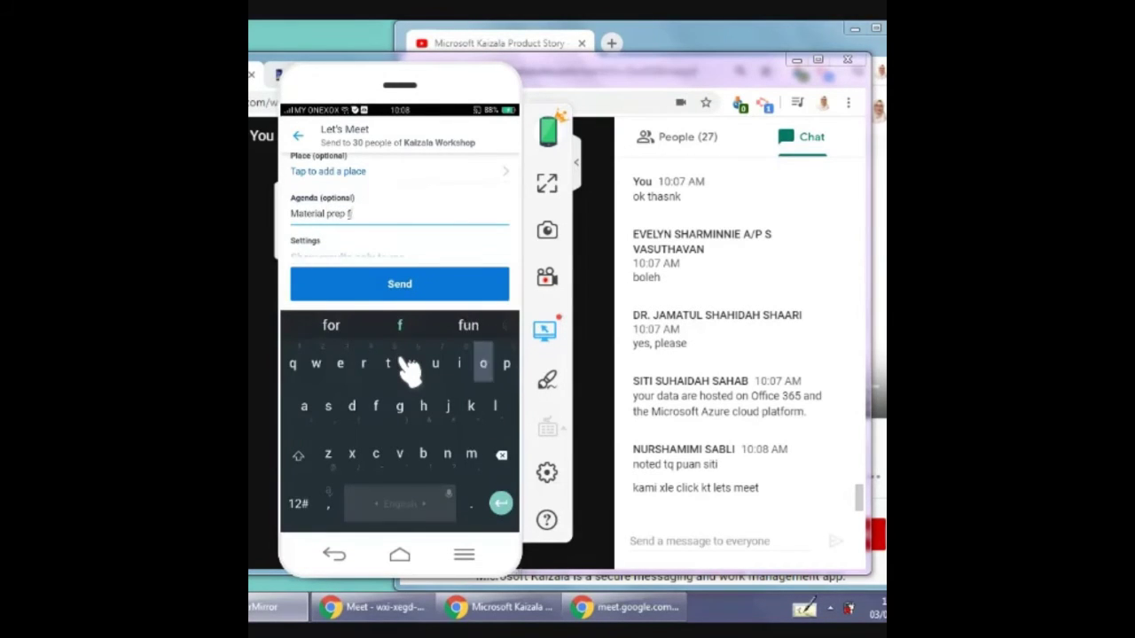
text(earning)
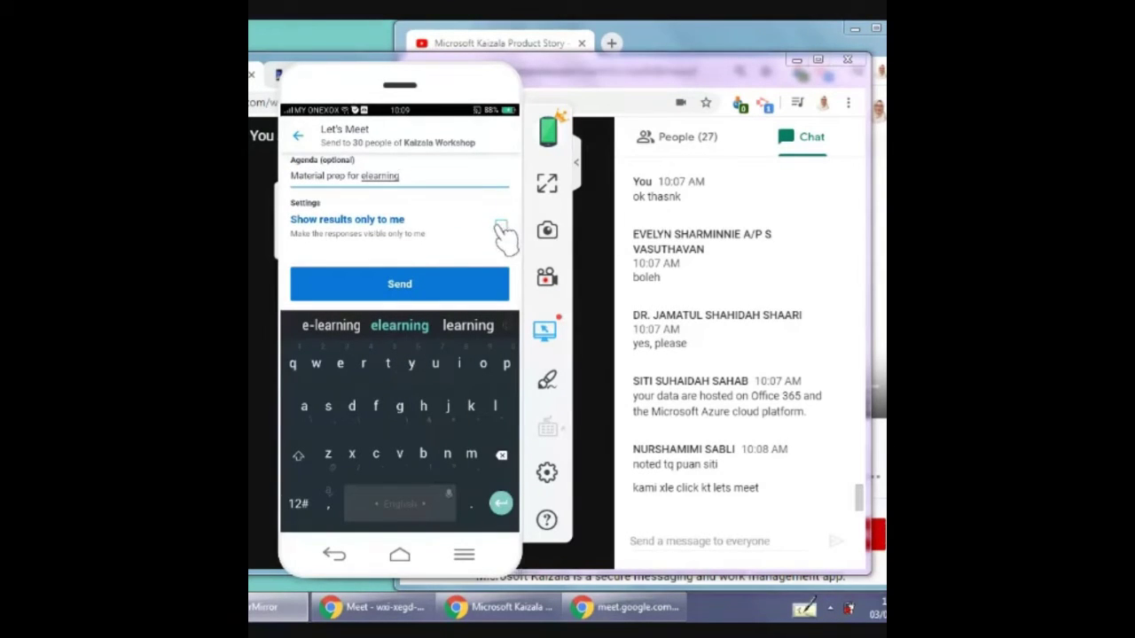
click(470, 271)
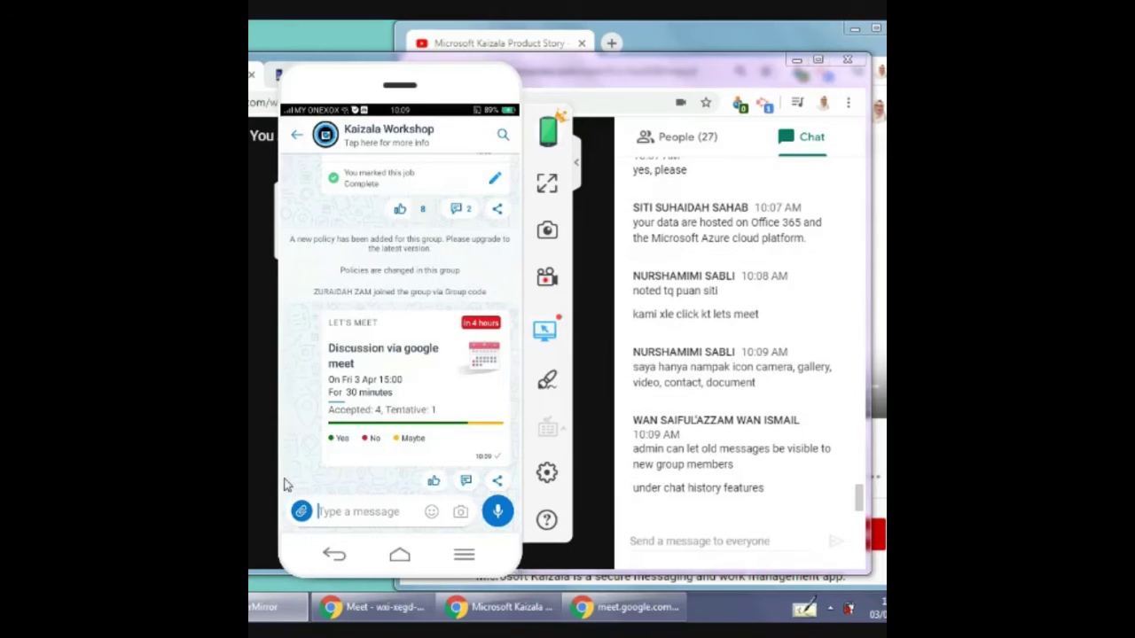
Open the attachments and Actions panel in the Kaizala Workshop chat.
click(301, 512)
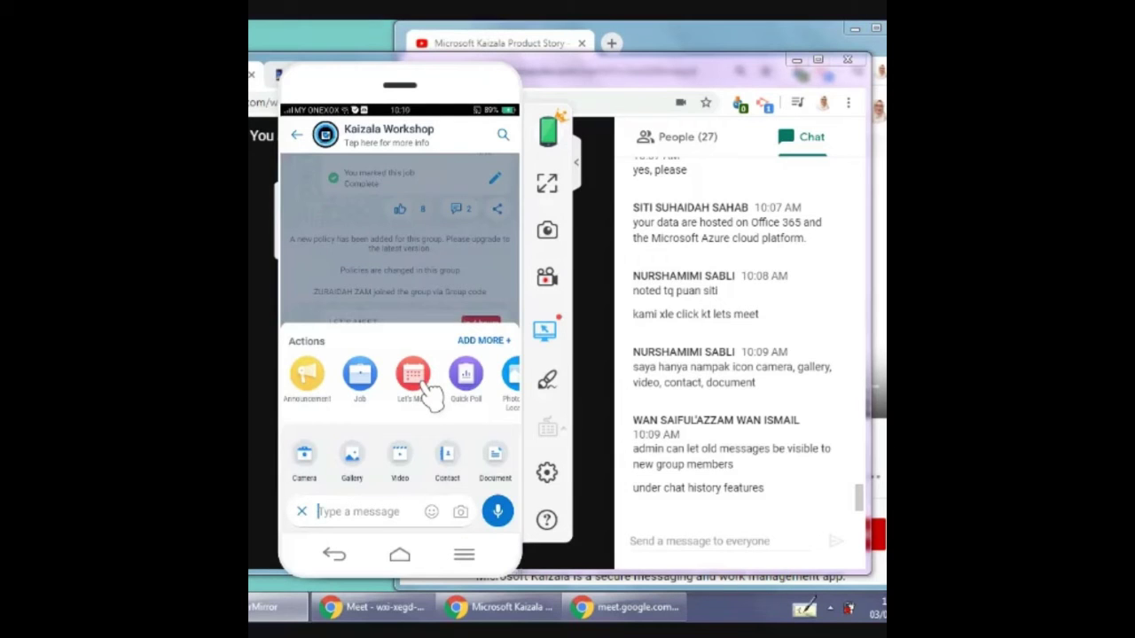
Browse the full Kaizala Actions list via ADD MORE, then close it.
click(487, 346)
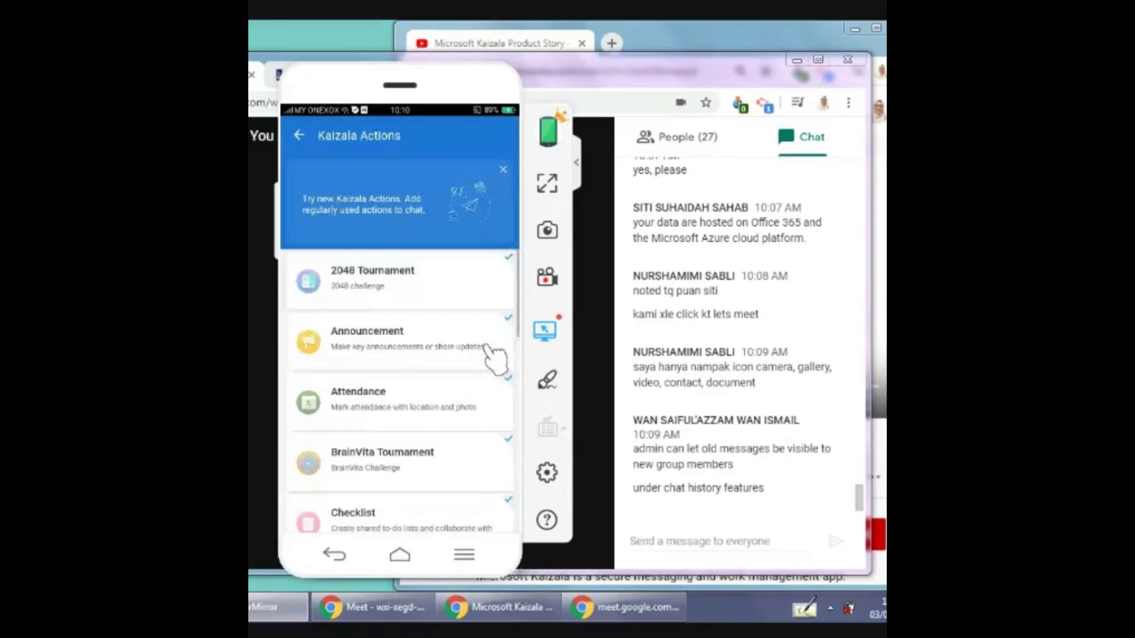
scroll(487, 349, down, 1)
scroll(495, 359, down, 5)
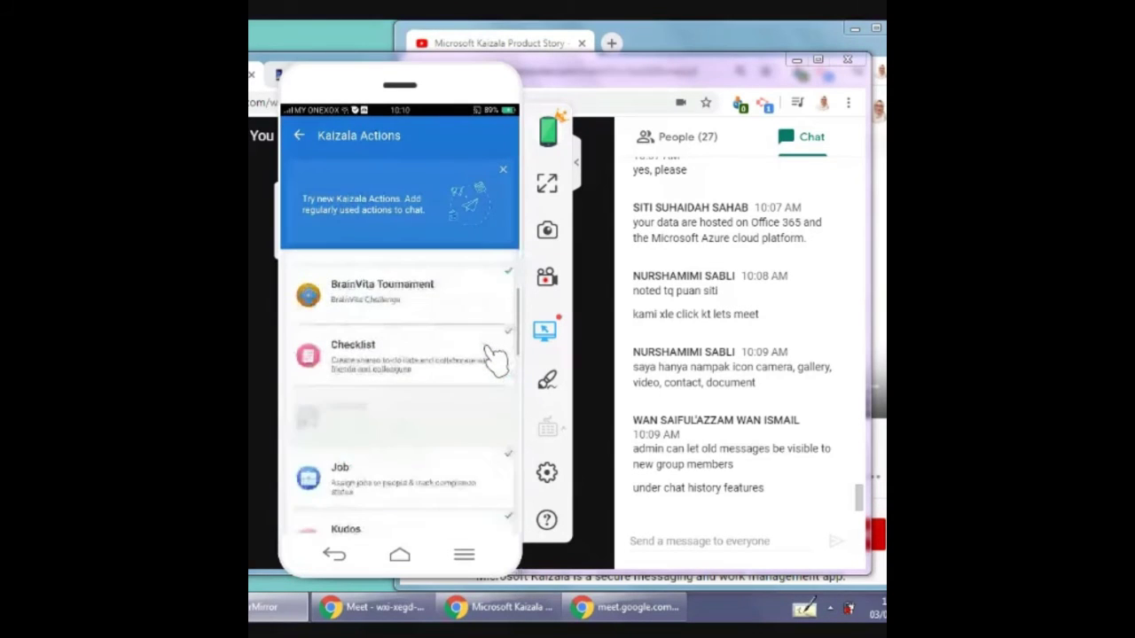
scroll(494, 359, down, 1)
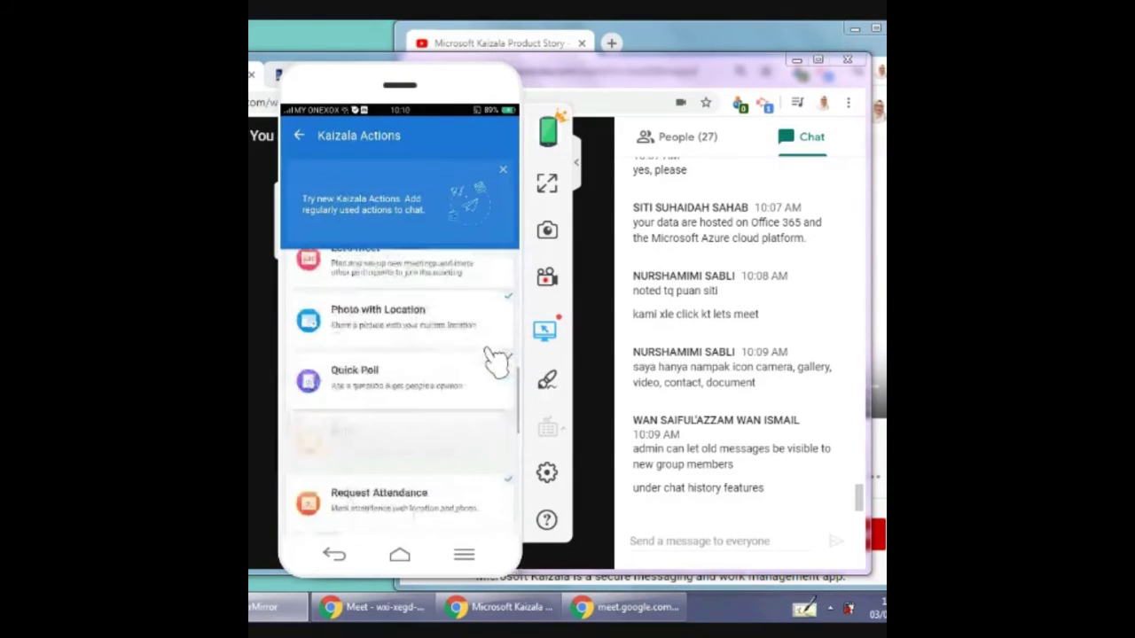
scroll(494, 360, down, 3)
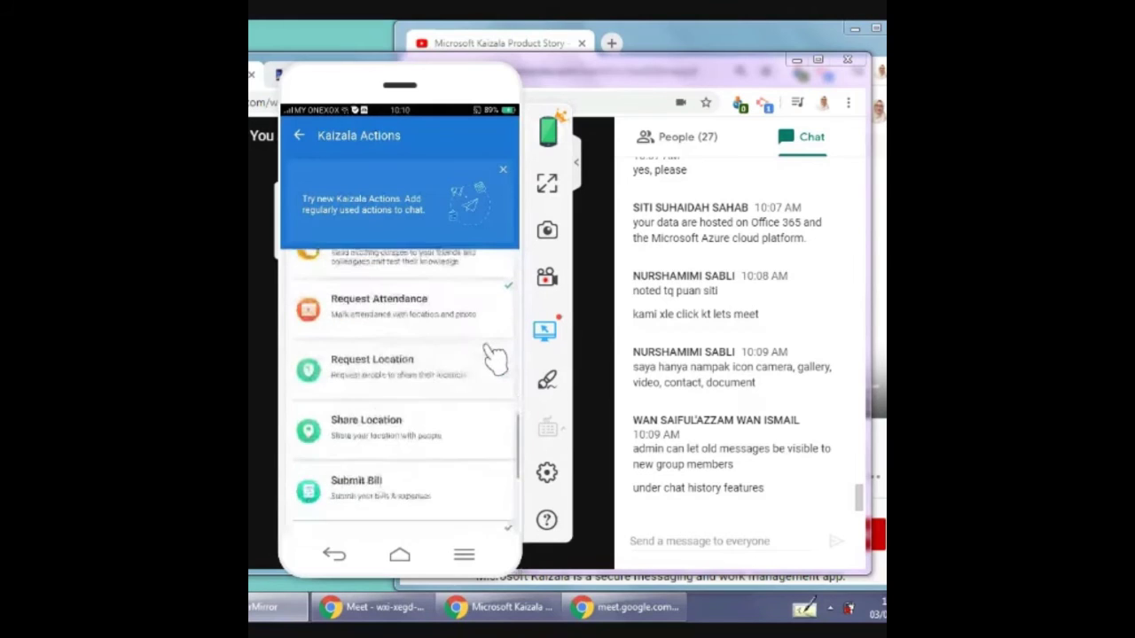
scroll(495, 359, down, 1)
scroll(495, 358, down, 3)
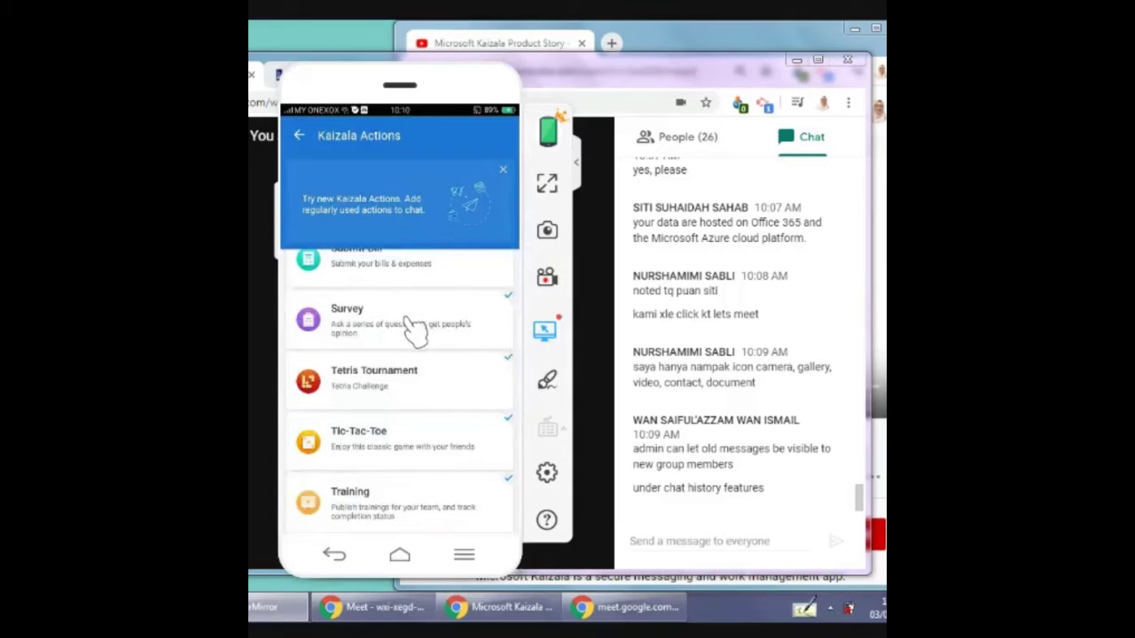
scroll(415, 330, up, 5)
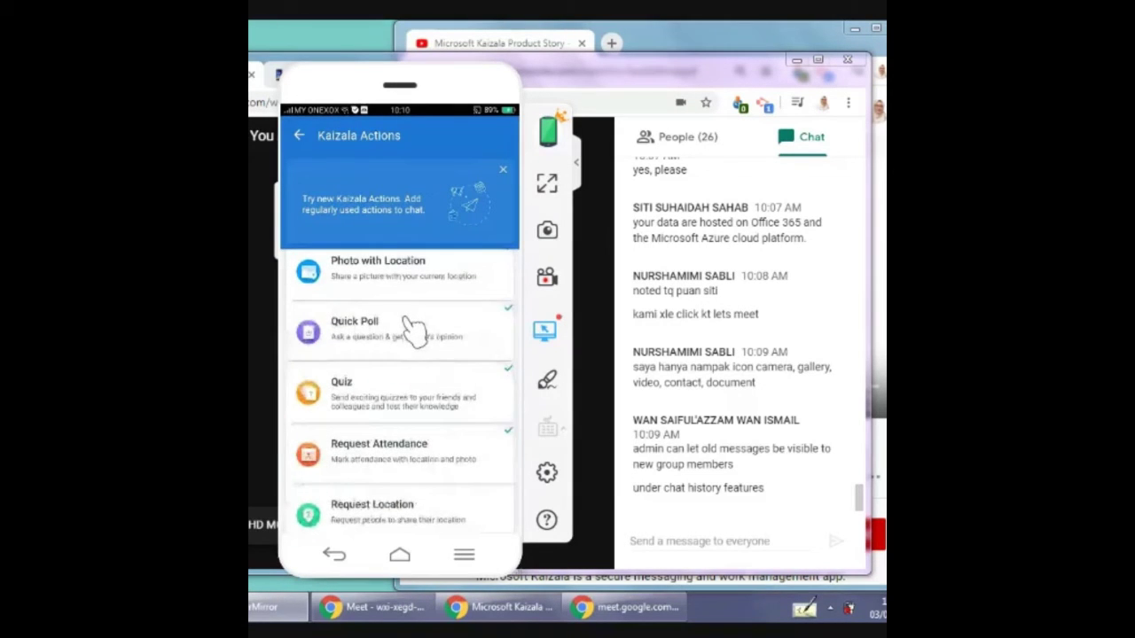
scroll(415, 330, up, 2)
scroll(415, 330, up, 1)
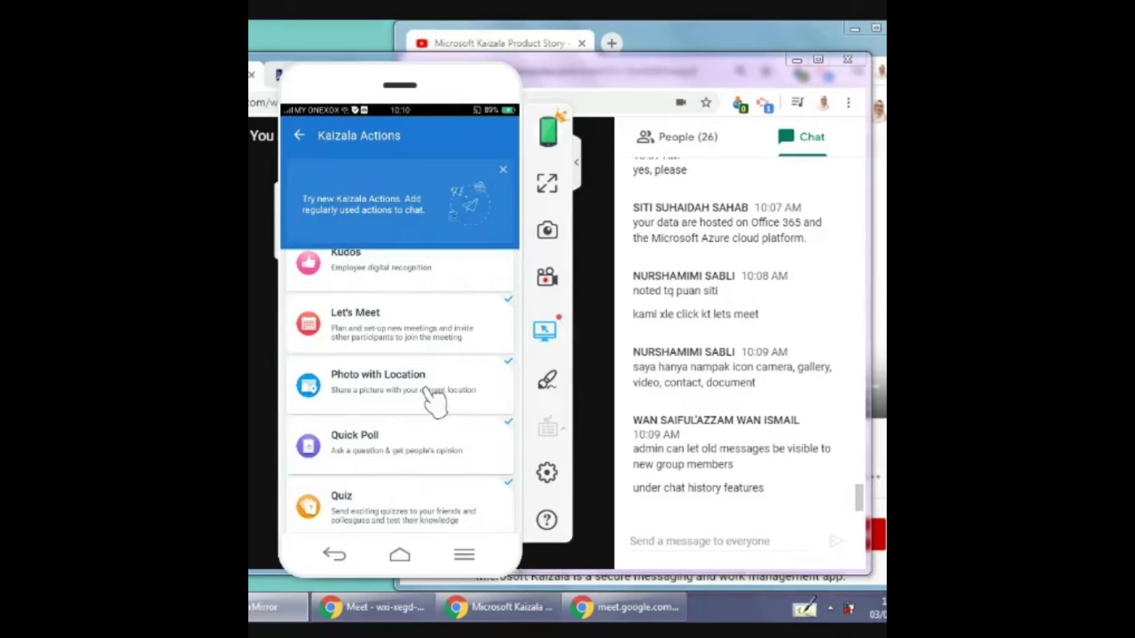
scroll(435, 400, up, 3)
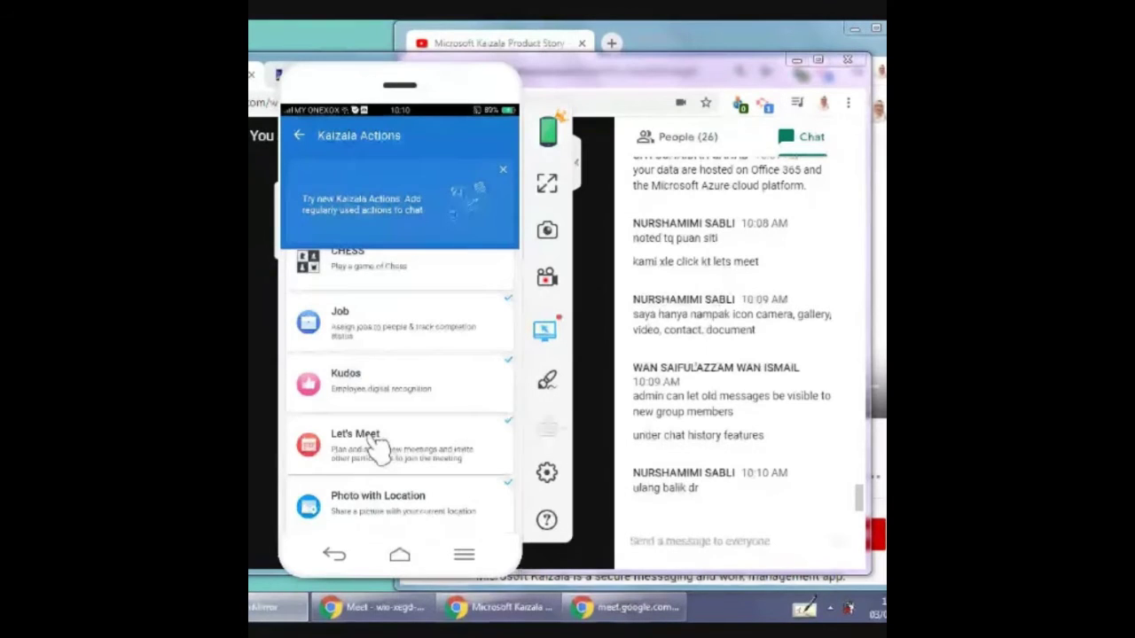
scroll(377, 450, up, 2)
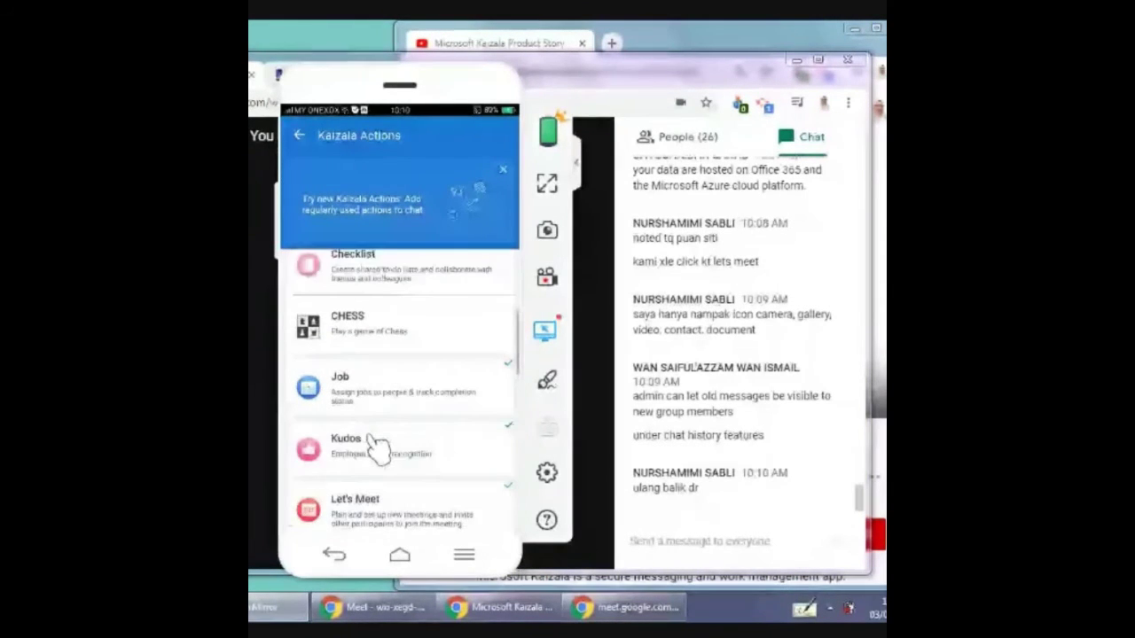
click(506, 171)
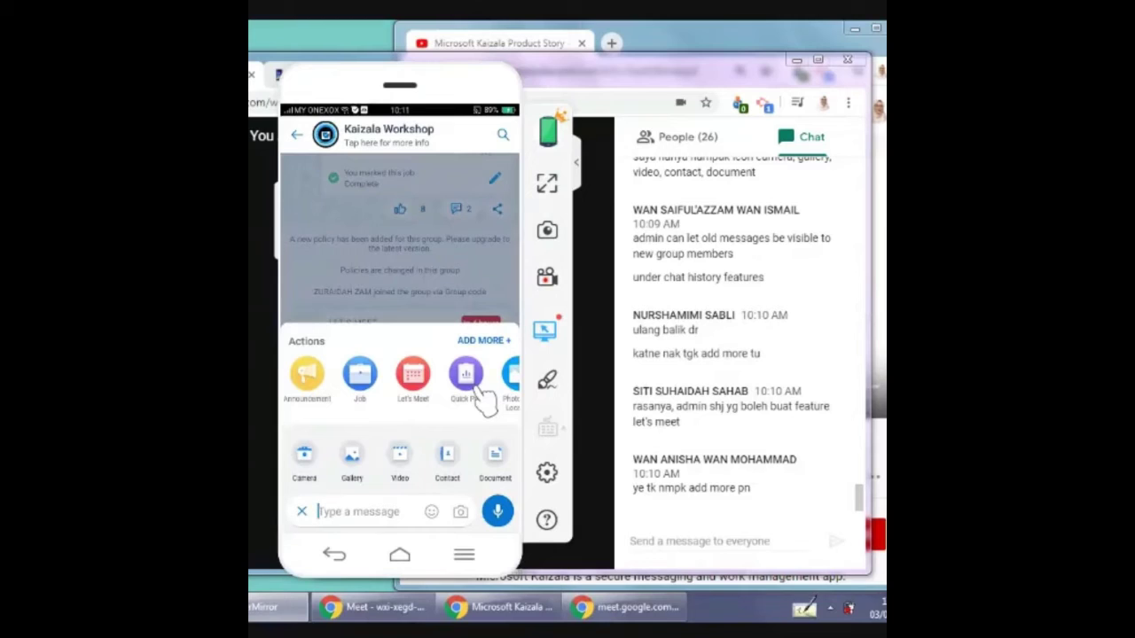
Create a Quick Poll 'ICT competency' with options Excellent, Good and Fair.
click(479, 392)
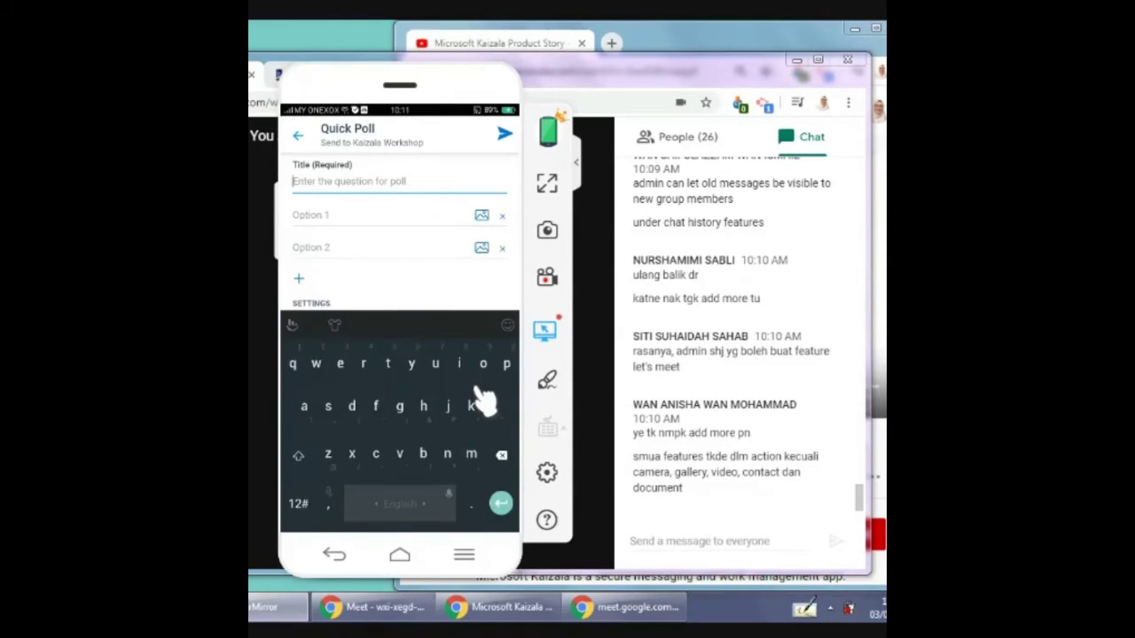
text(ICT)
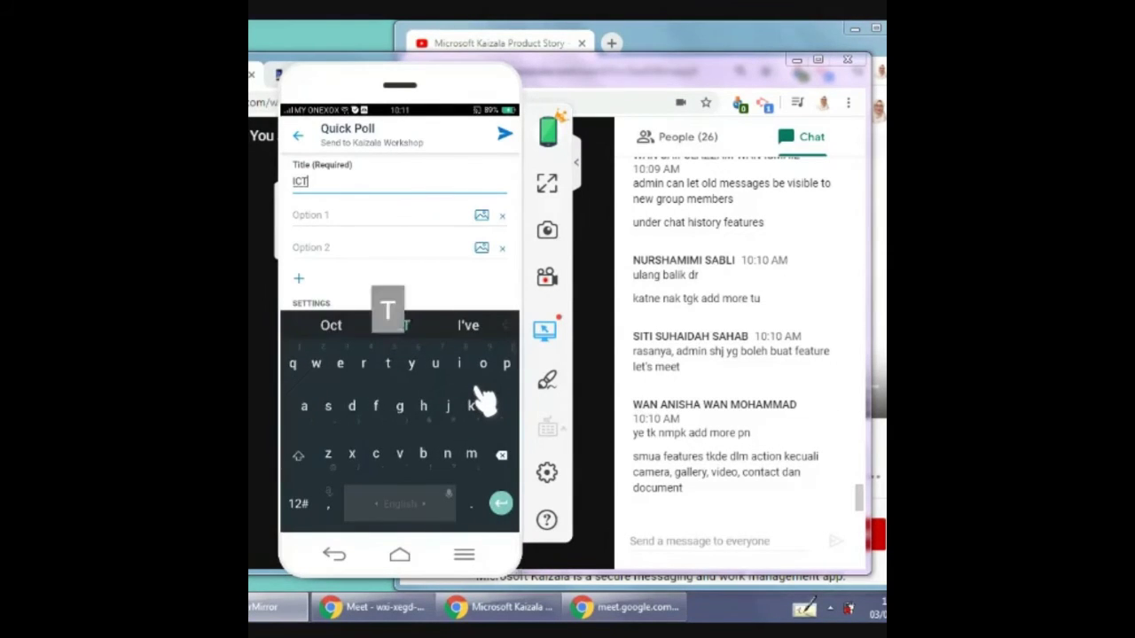
text( compete)
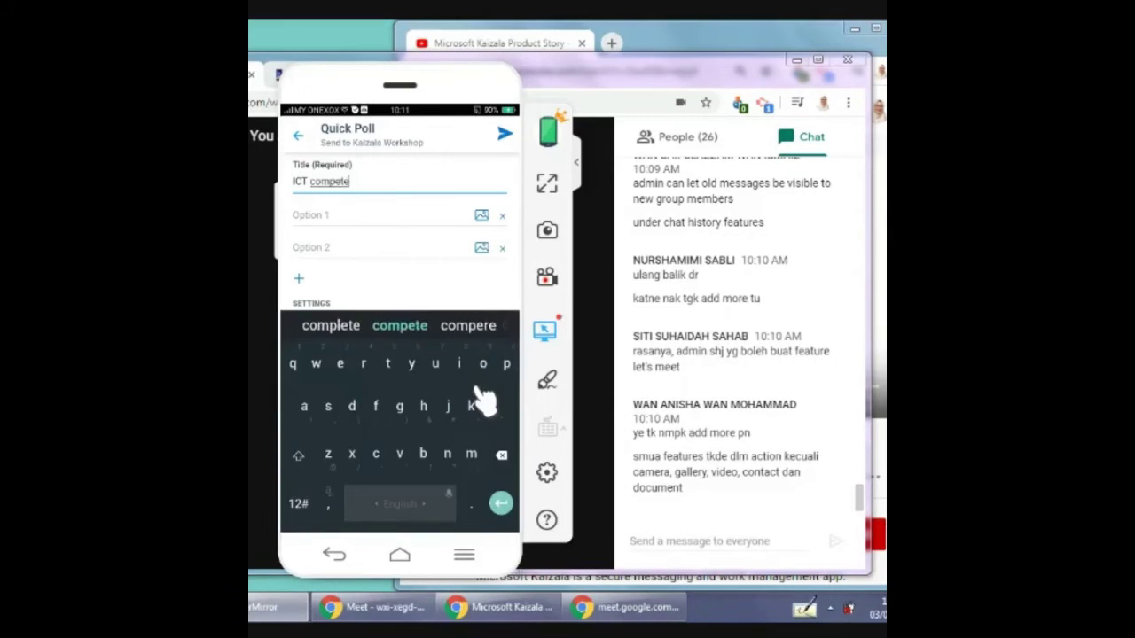
text(ncy)
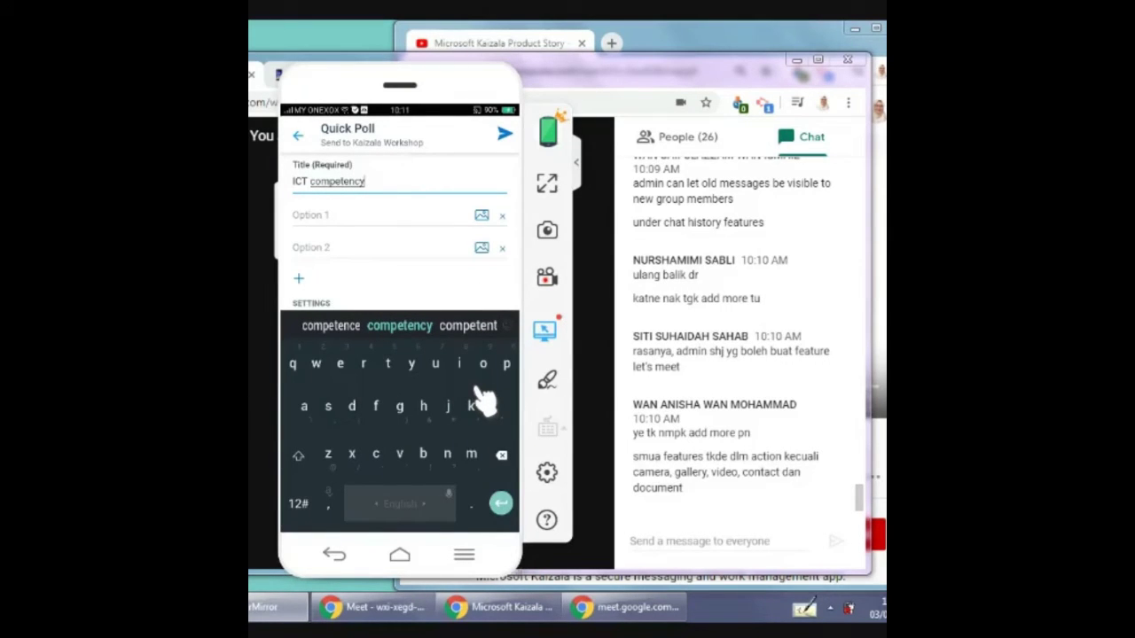
key(Tab)
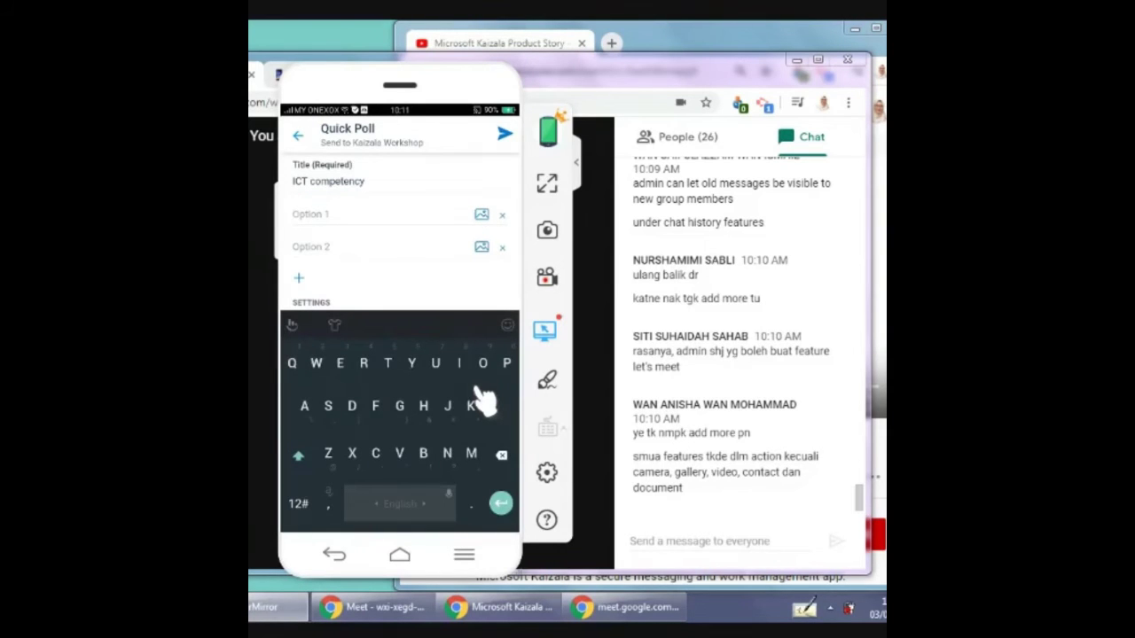
text(Excellent)
key(Tab)
text(Good)
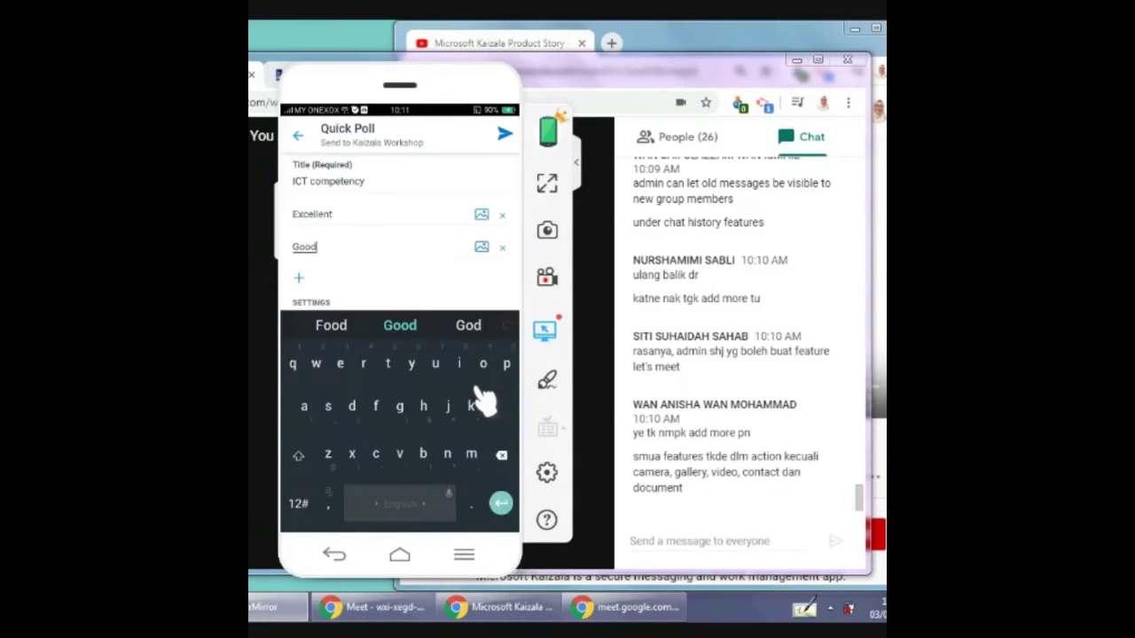
key(Escape)
text(Fair)
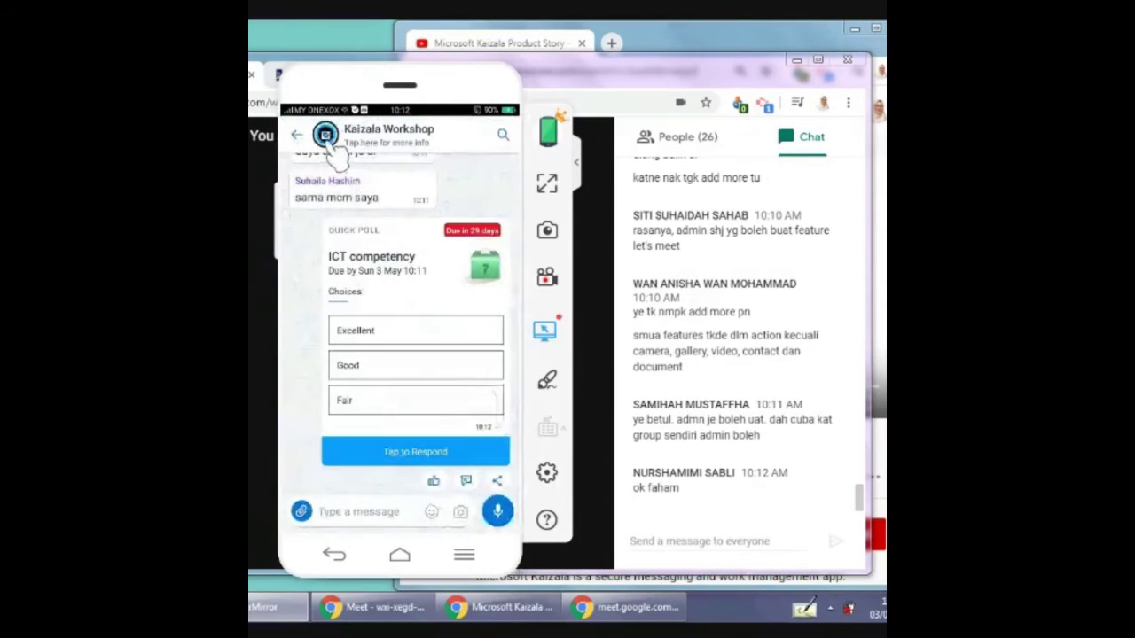
click(335, 149)
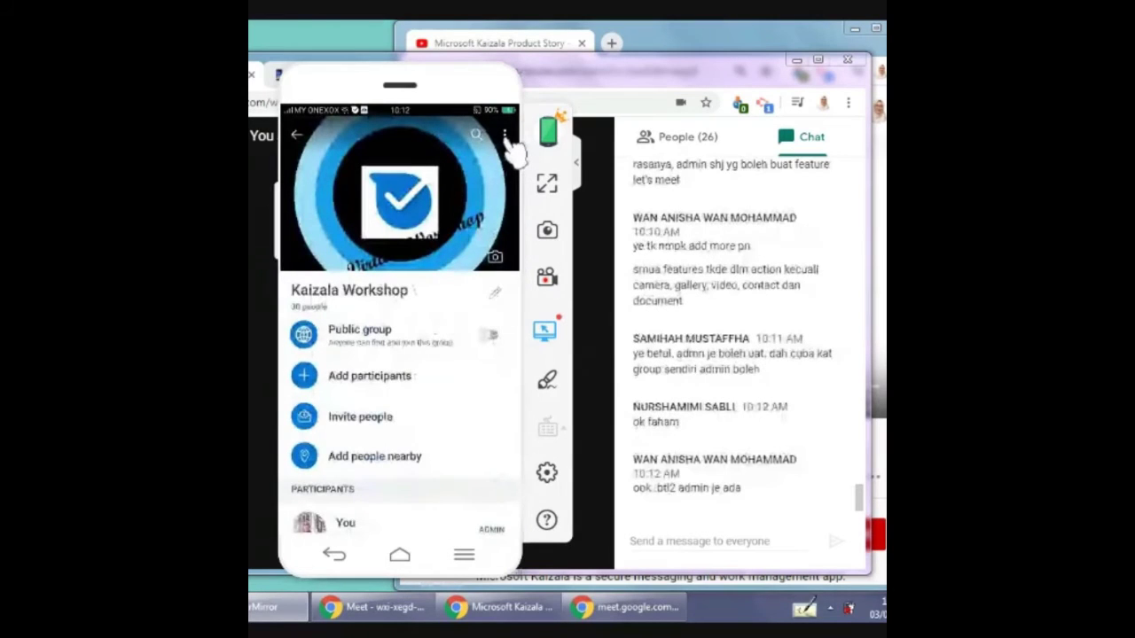
click(509, 140)
click(429, 232)
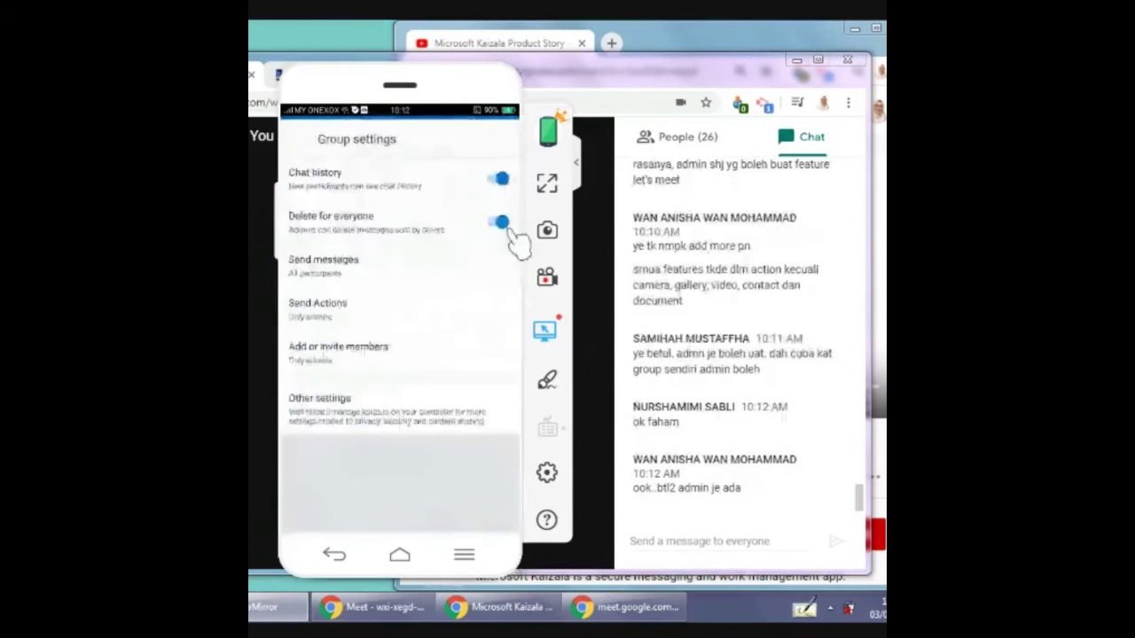
click(326, 306)
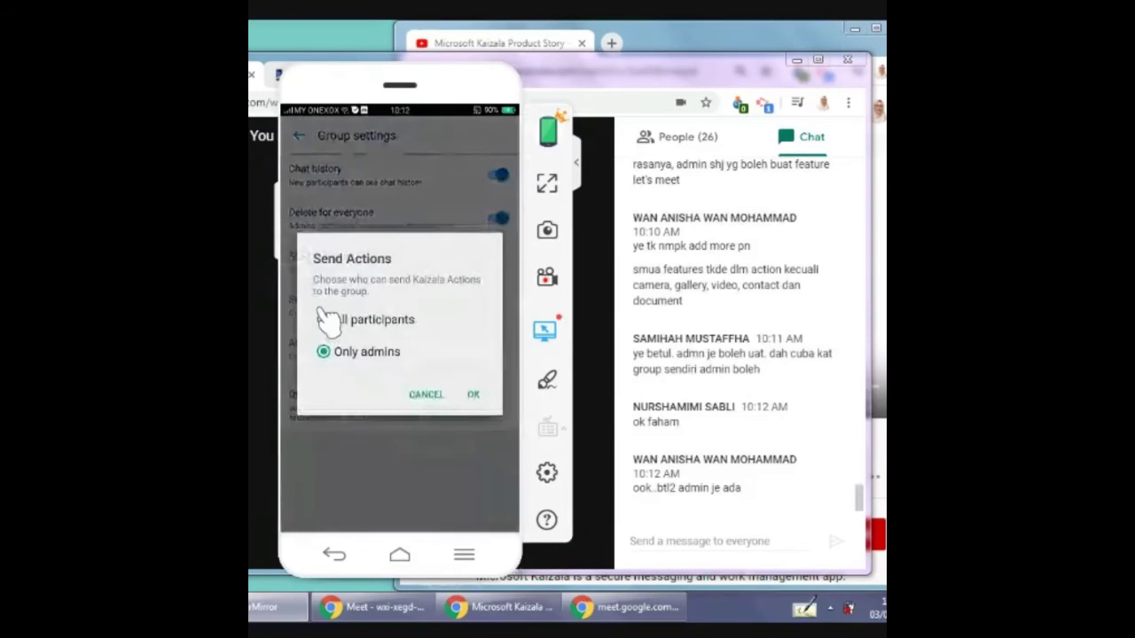
click(390, 328)
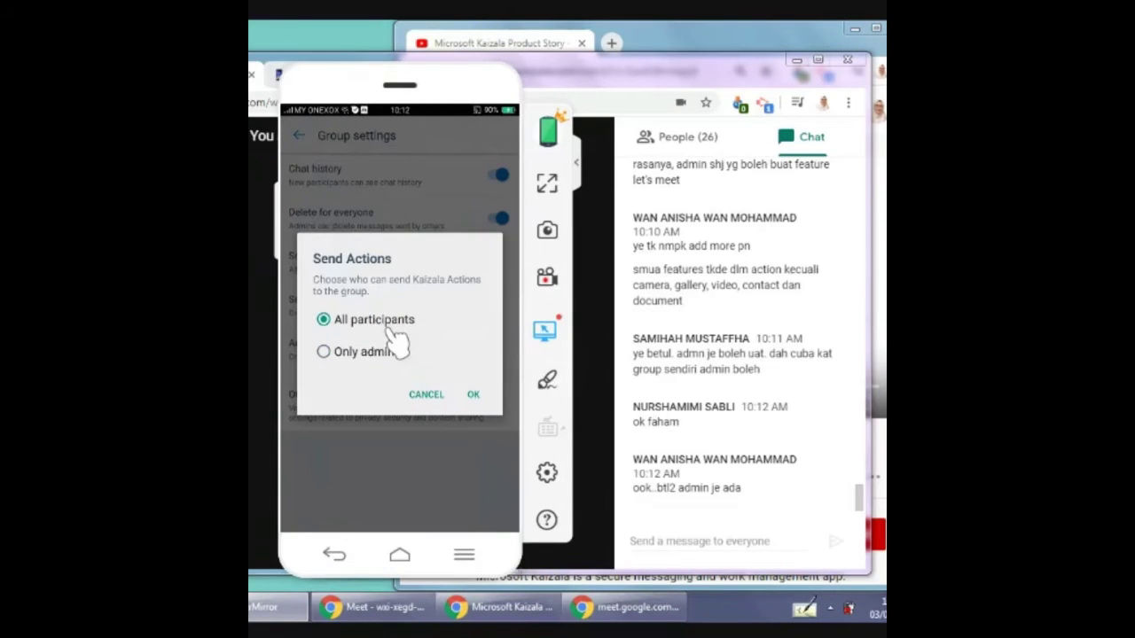
click(395, 341)
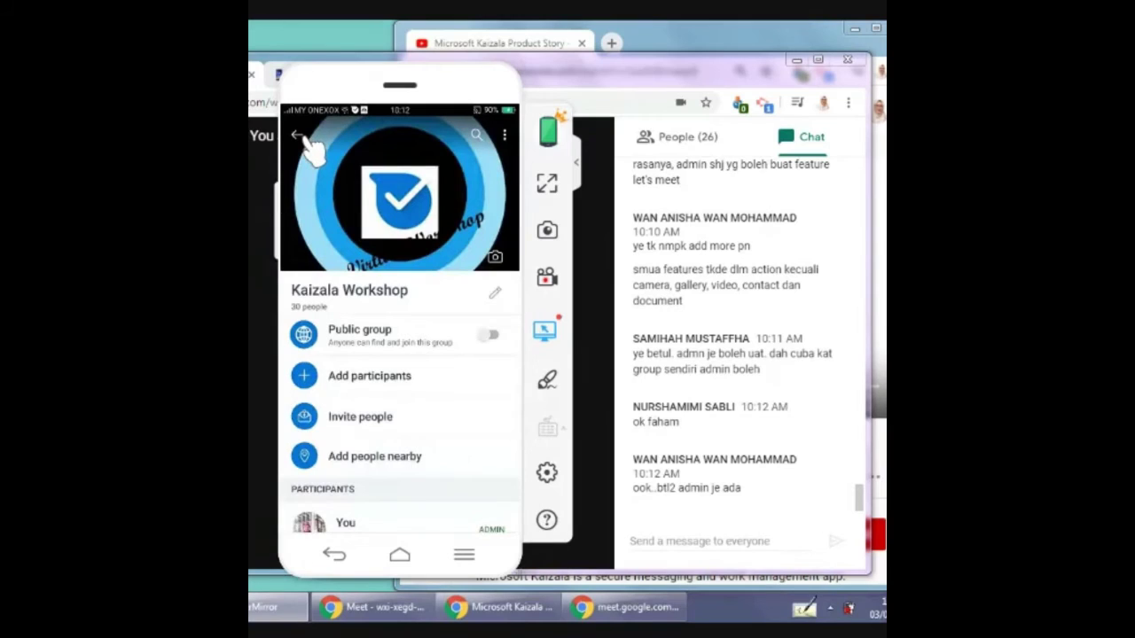
click(299, 136)
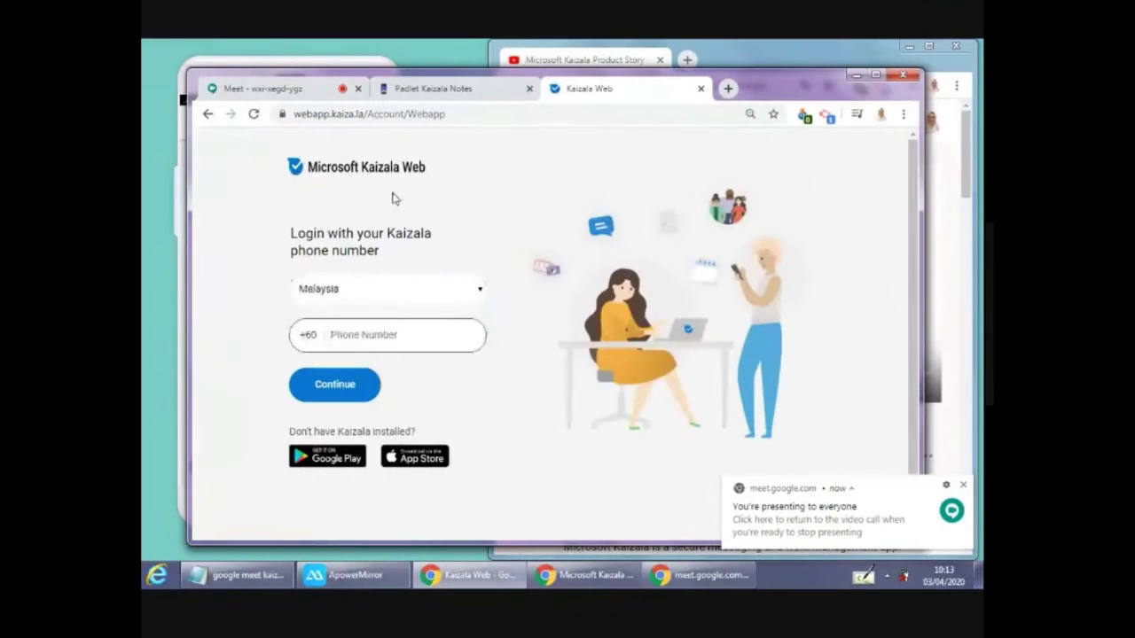
Enter the login phone number, then the pairing code from the phone, and accept the Kaizala Web agreement.
click(364, 338)
text(7)
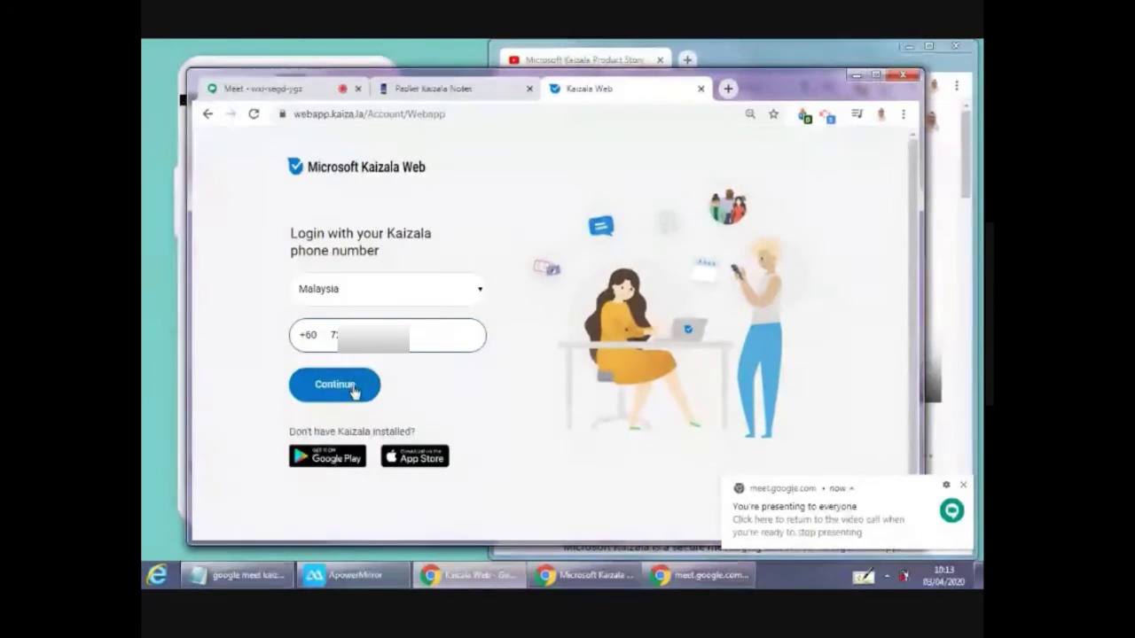
click(353, 388)
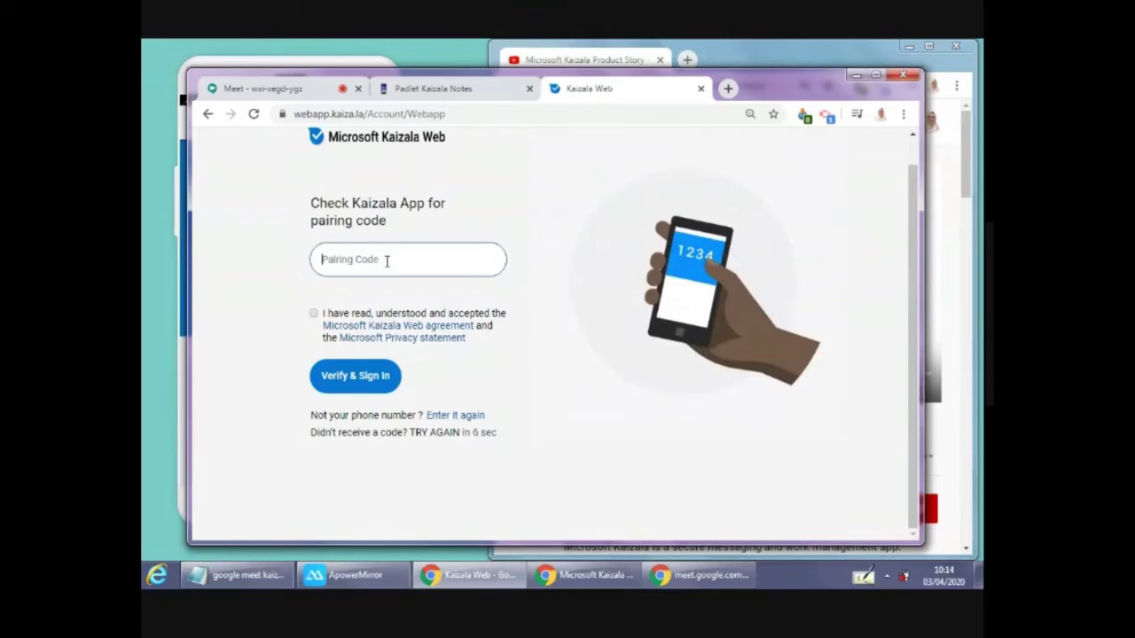
click(314, 317)
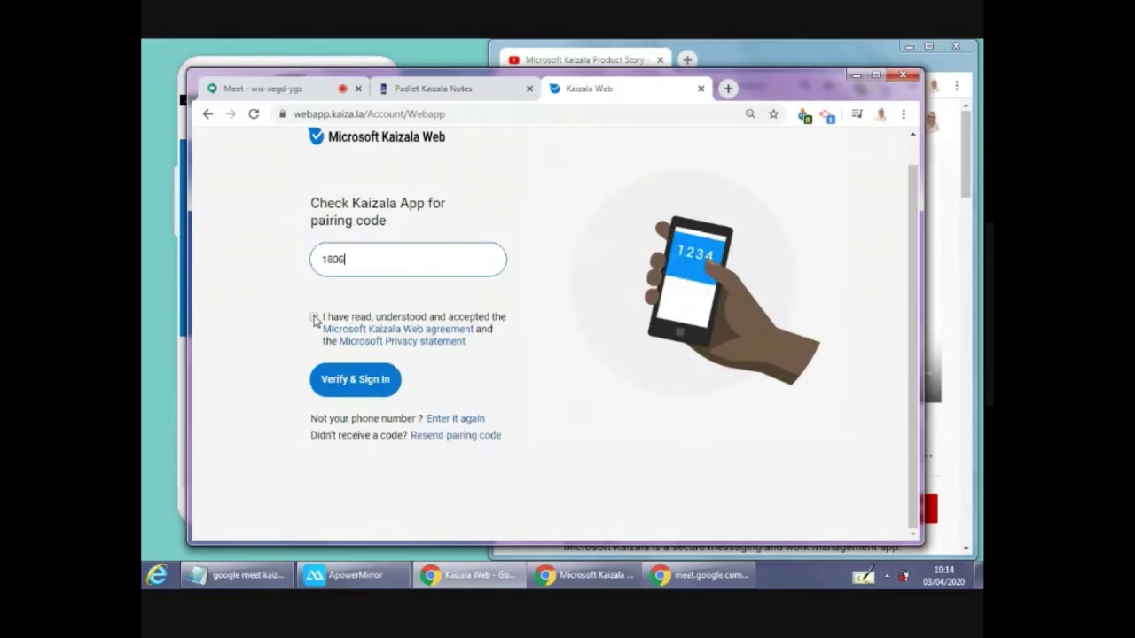
Verify the pairing code to sign in and open the Kaizala Workshop conversation.
click(369, 391)
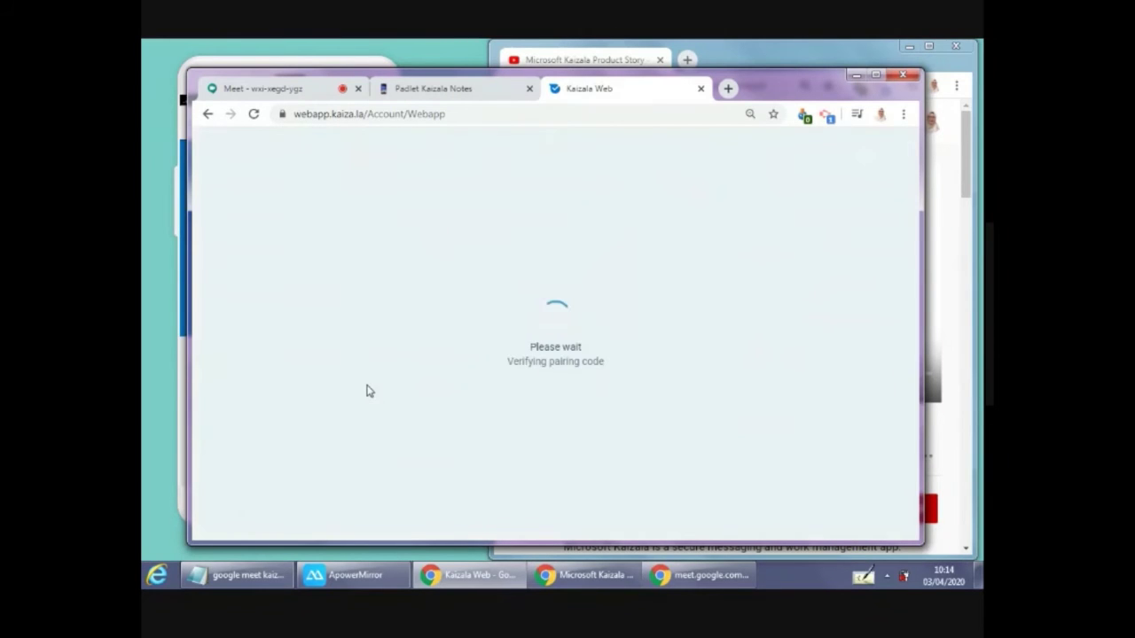
click(390, 389)
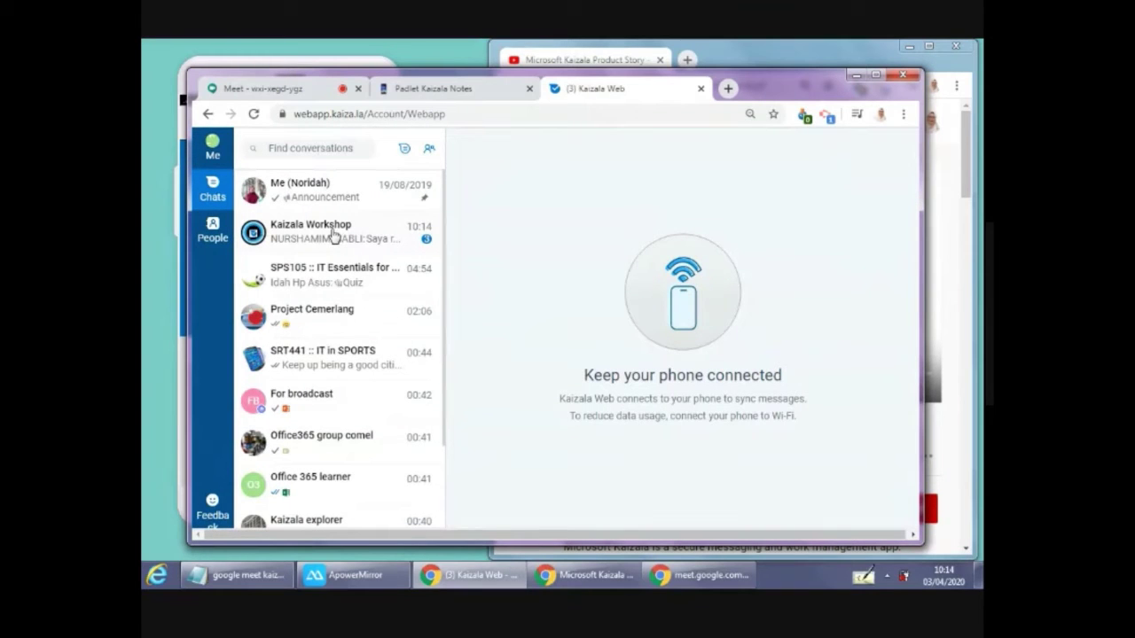
click(334, 233)
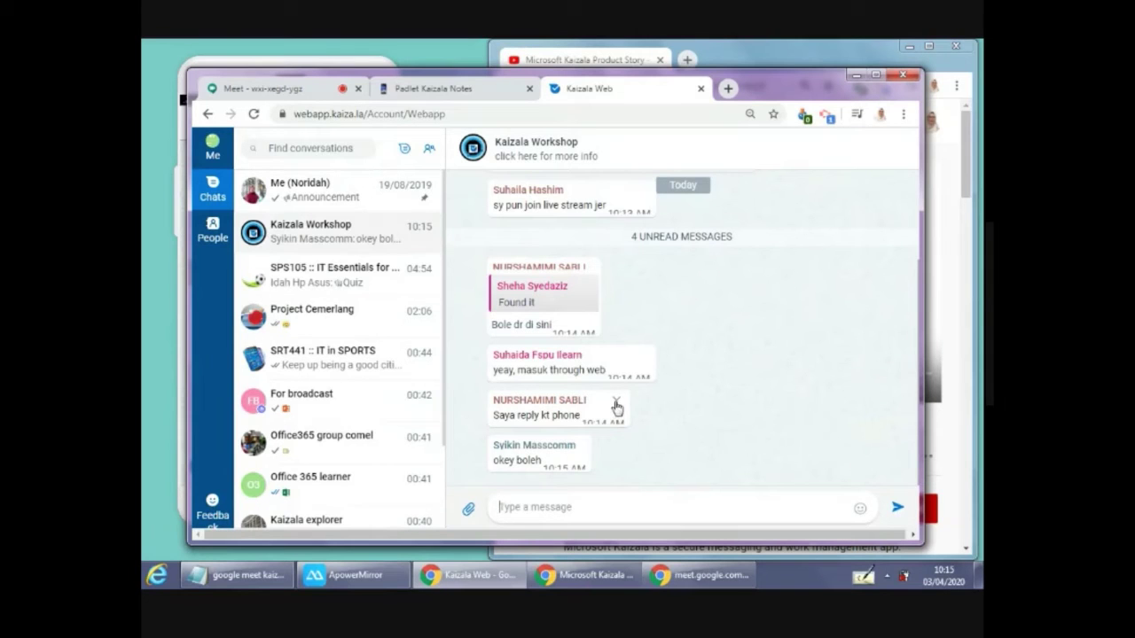
Reply 'hi' to a group message in the Kaizala Workshop chat.
click(617, 404)
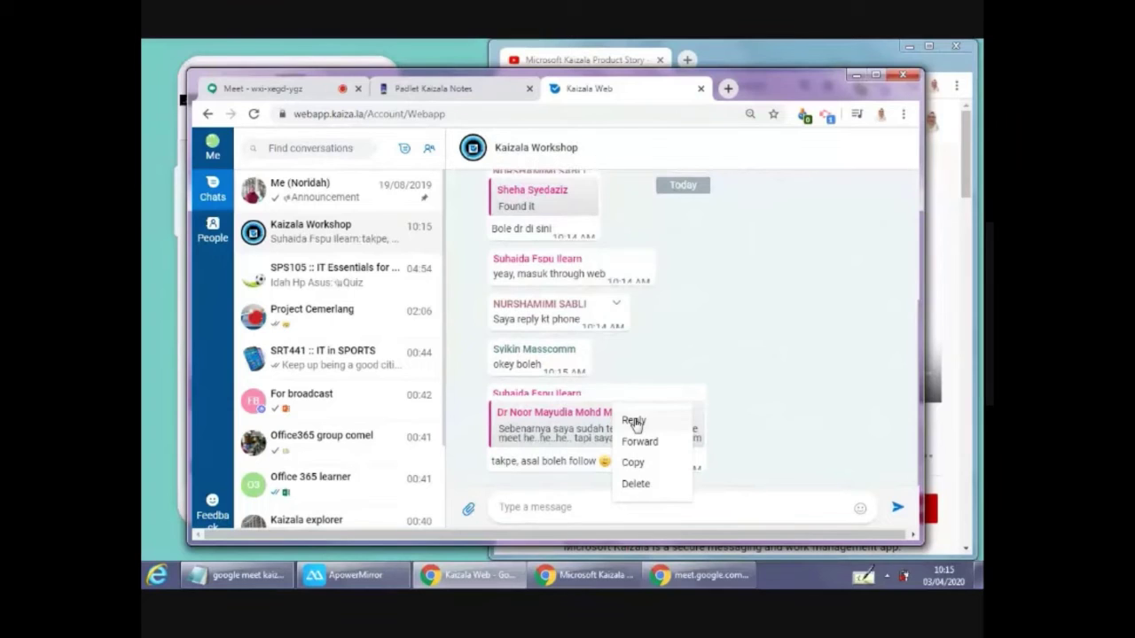
click(634, 422)
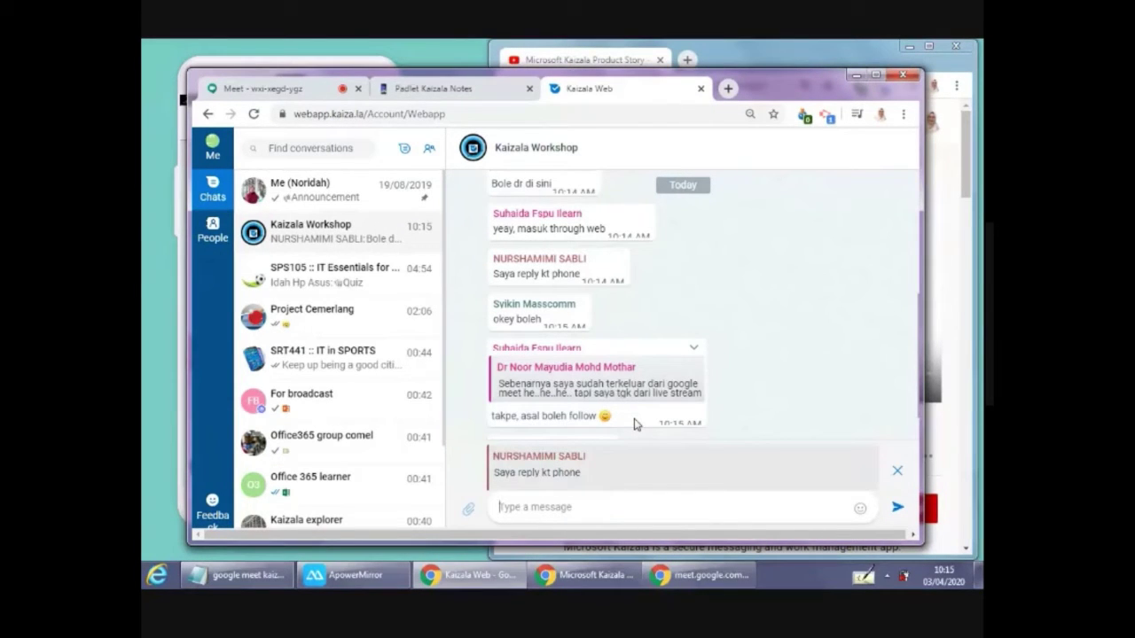
text(hi)
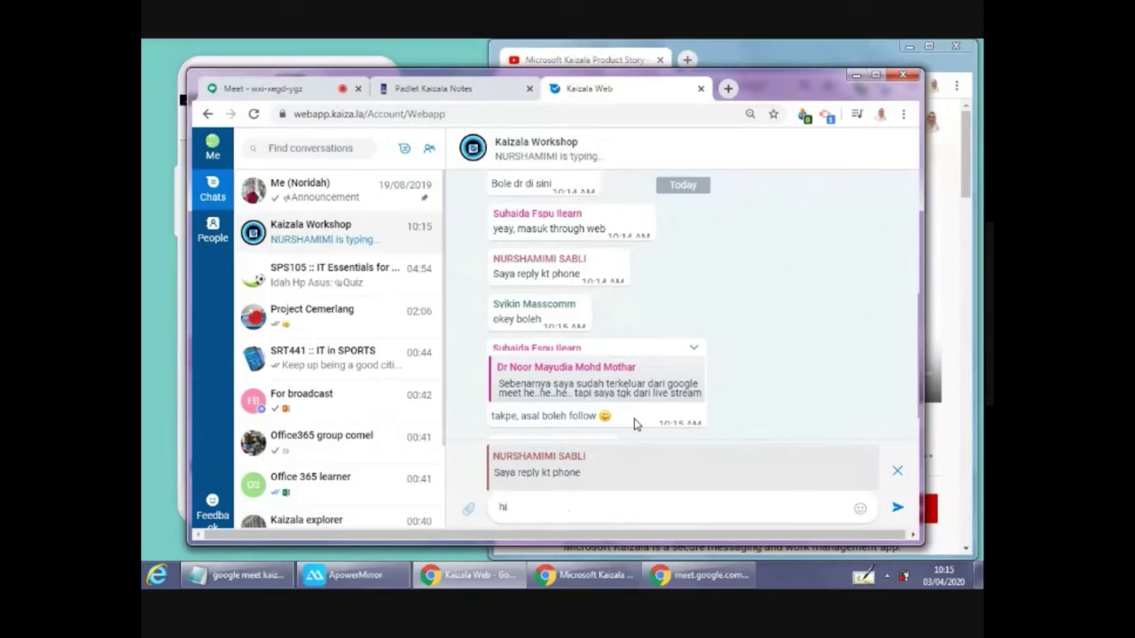
key(Return)
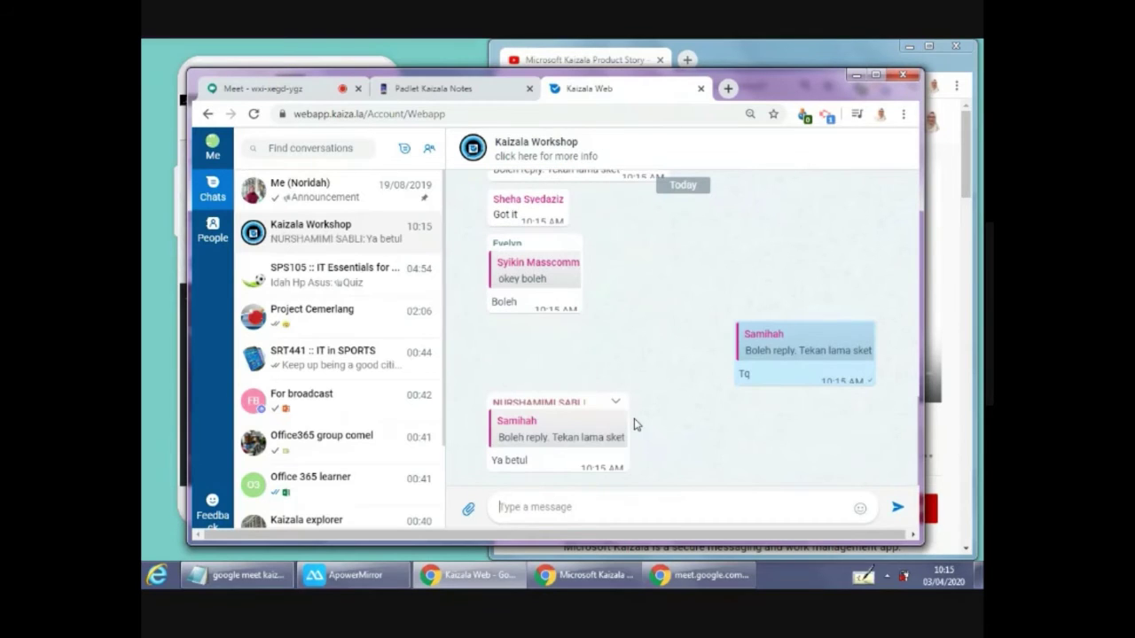
Scroll back to the Let's Meet card and ICT competency poll, then bring up the mirrored phone.
scroll(781, 316, up, 5)
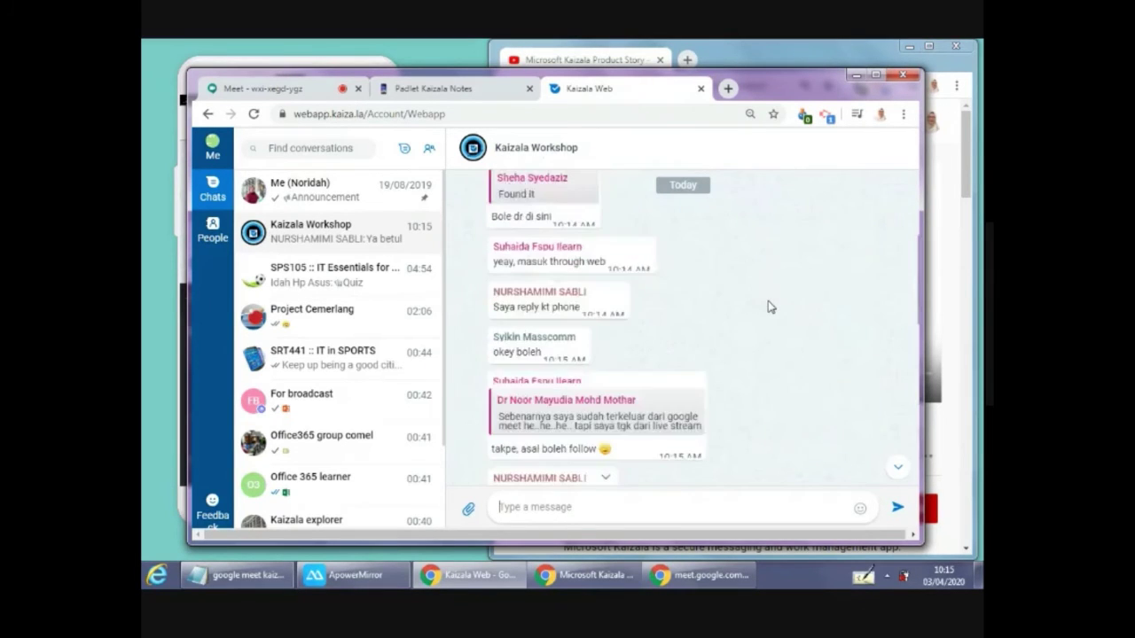
scroll(770, 307, up, 3)
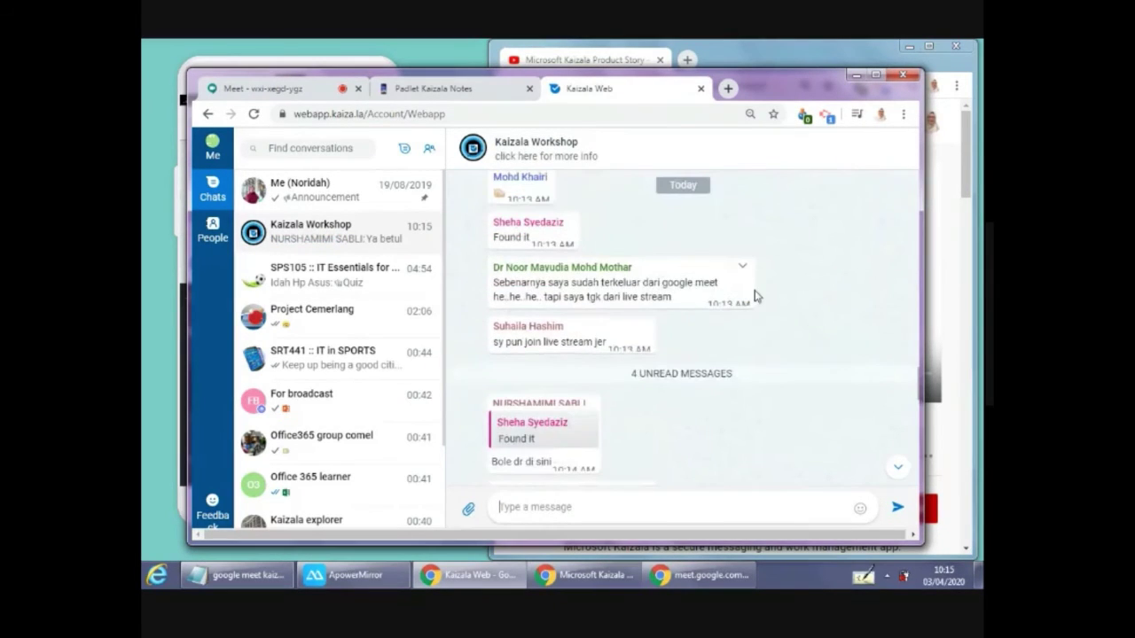
scroll(784, 309, up, 5)
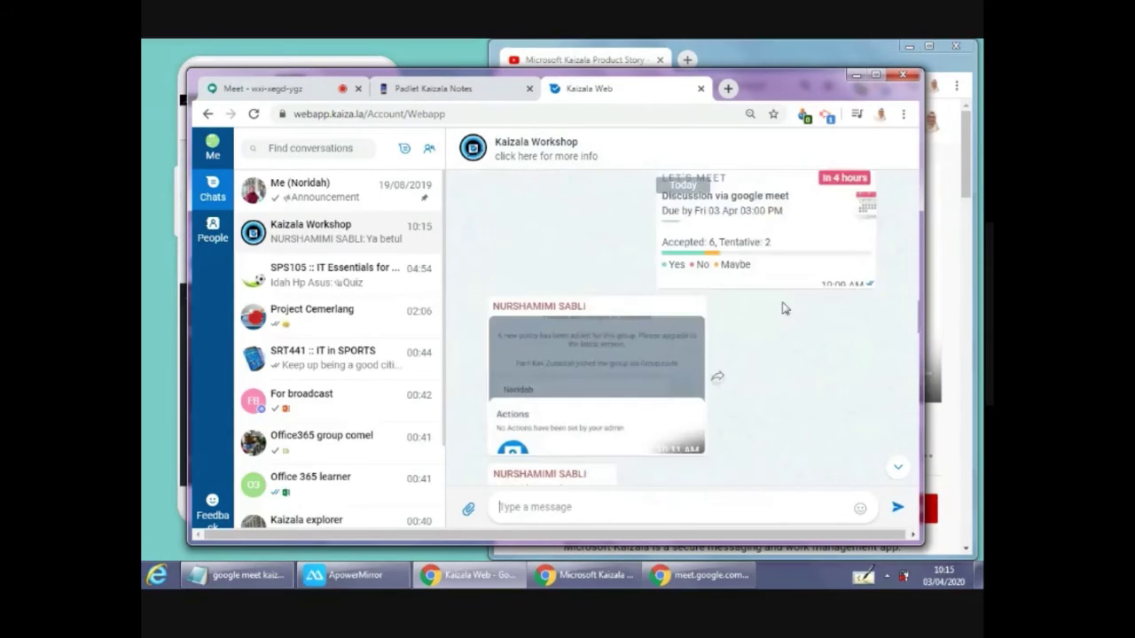
scroll(786, 311, down, 5)
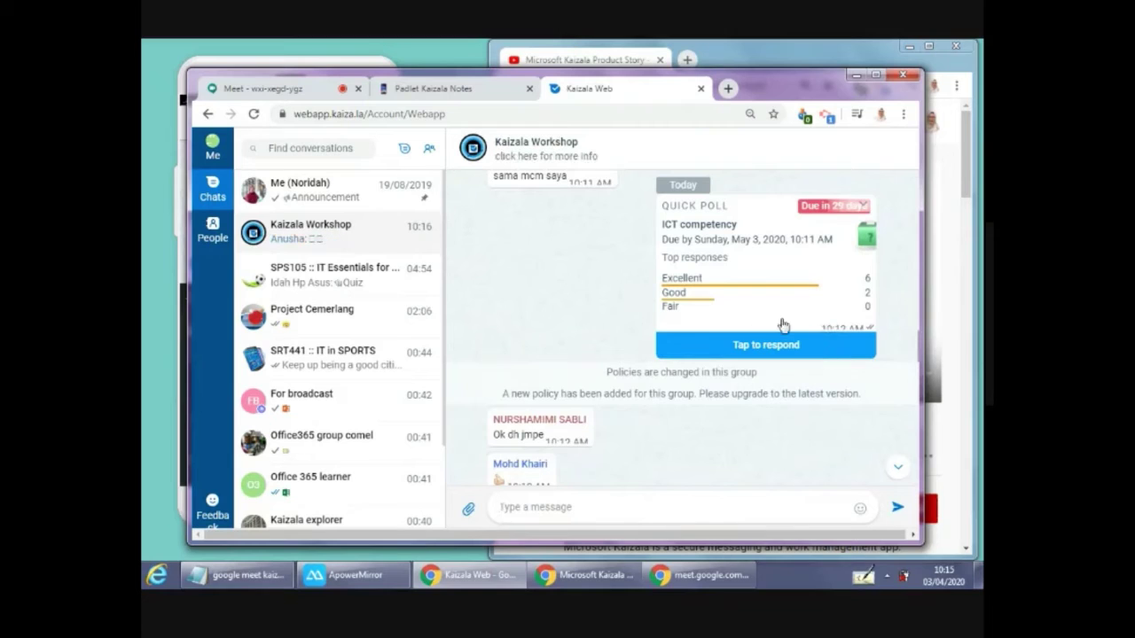
scroll(783, 324, up, 5)
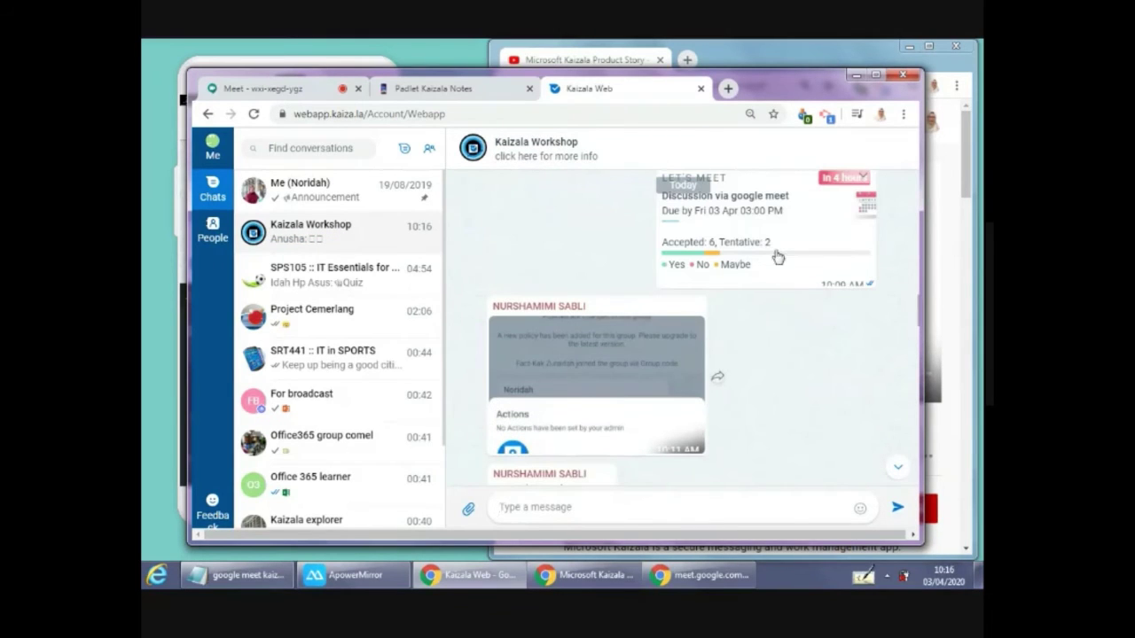
scroll(775, 266, up, 1)
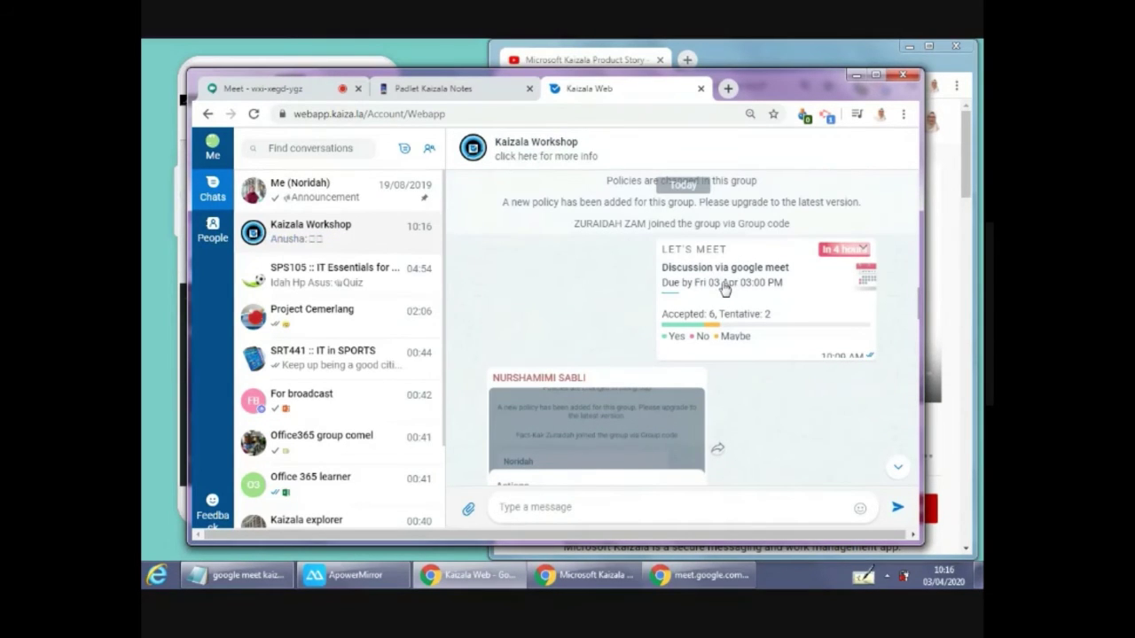
click(394, 576)
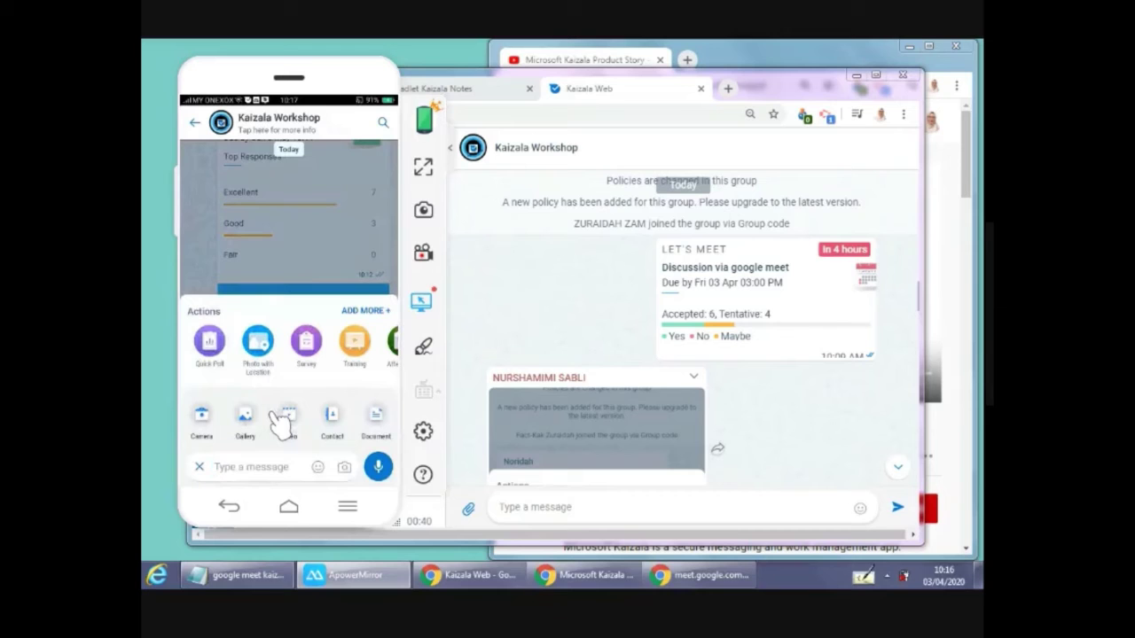
Photograph the Big Data book cover and add the text 'look for this book' on it.
click(276, 416)
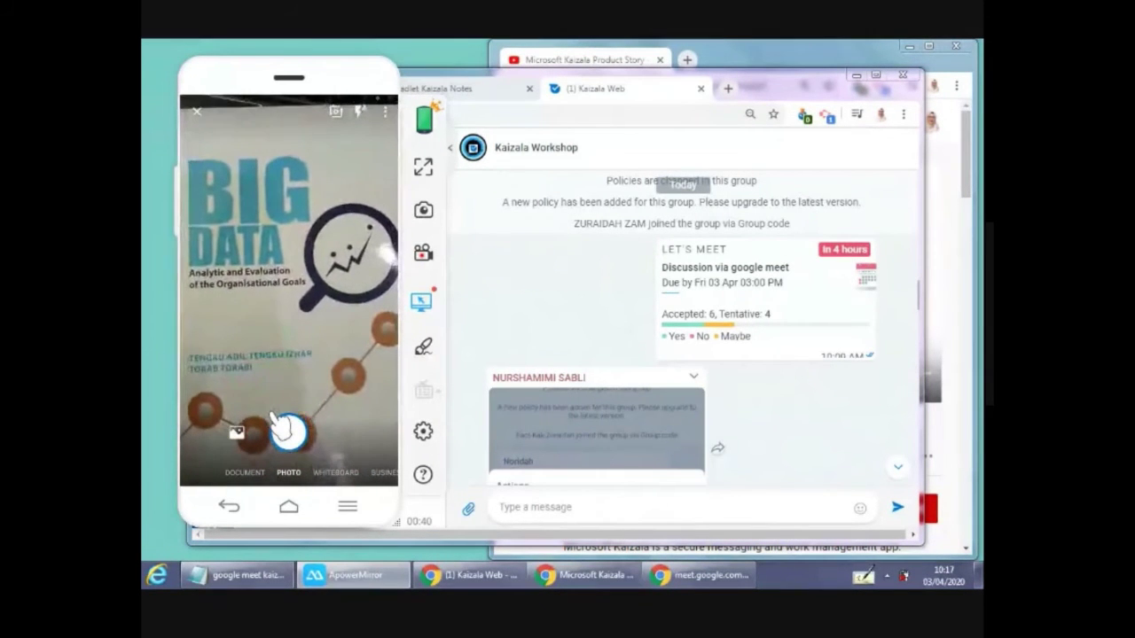
click(284, 431)
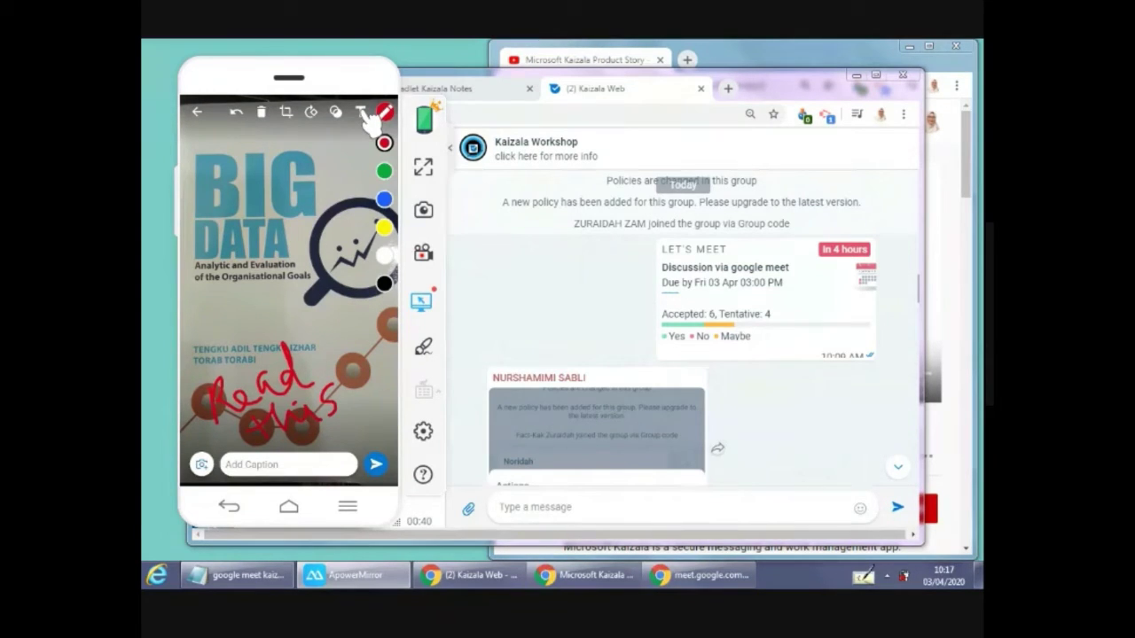
click(362, 113)
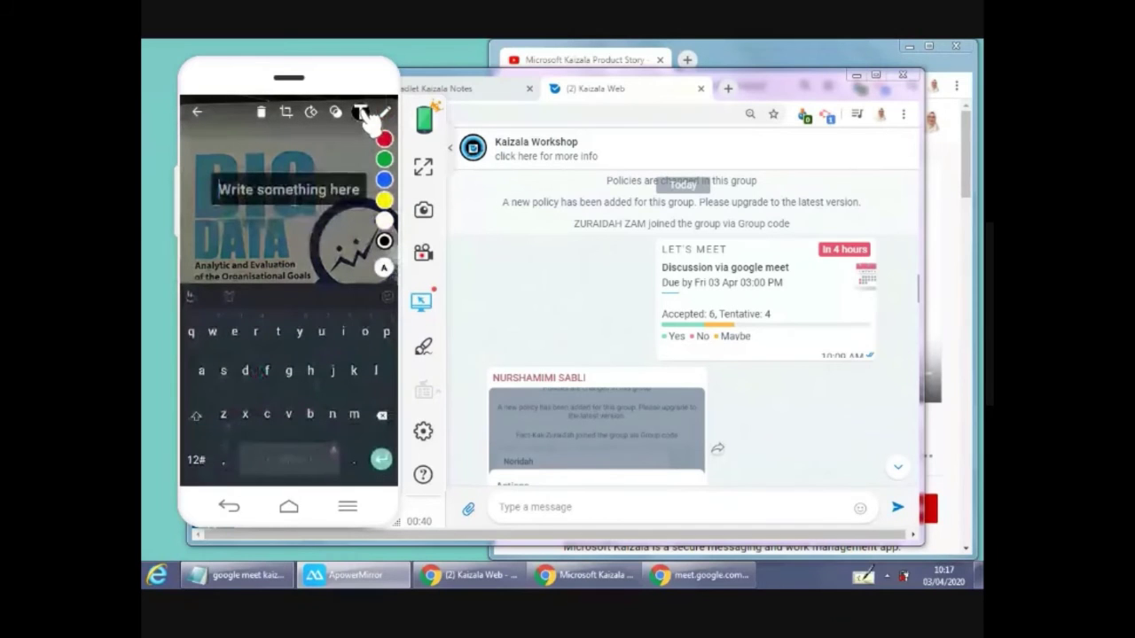
text(loo)
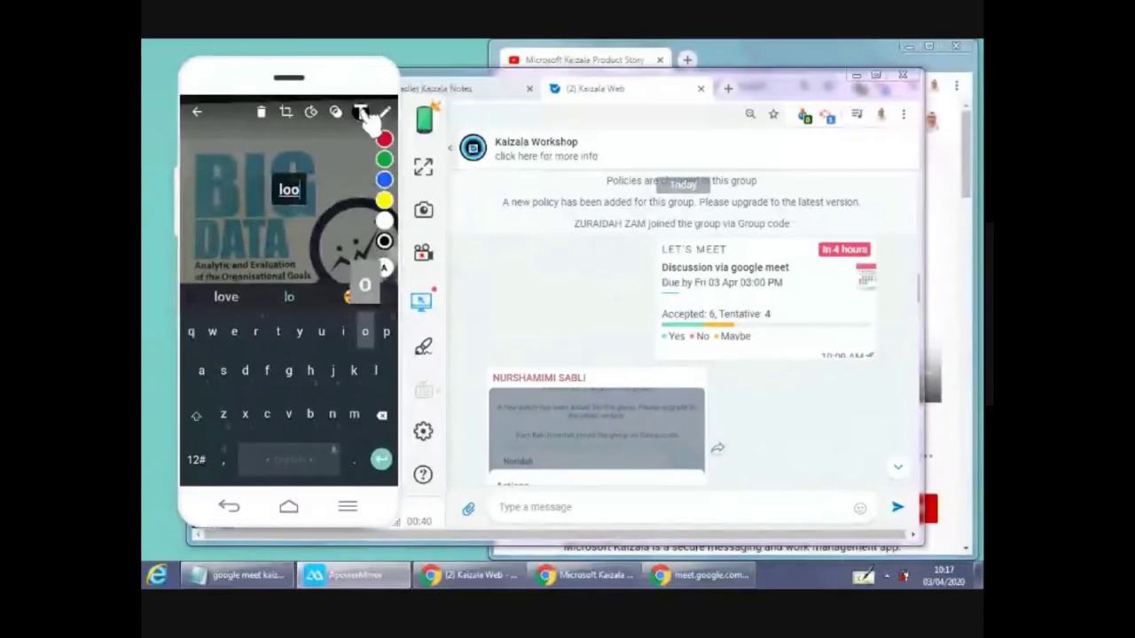
text(k fo)
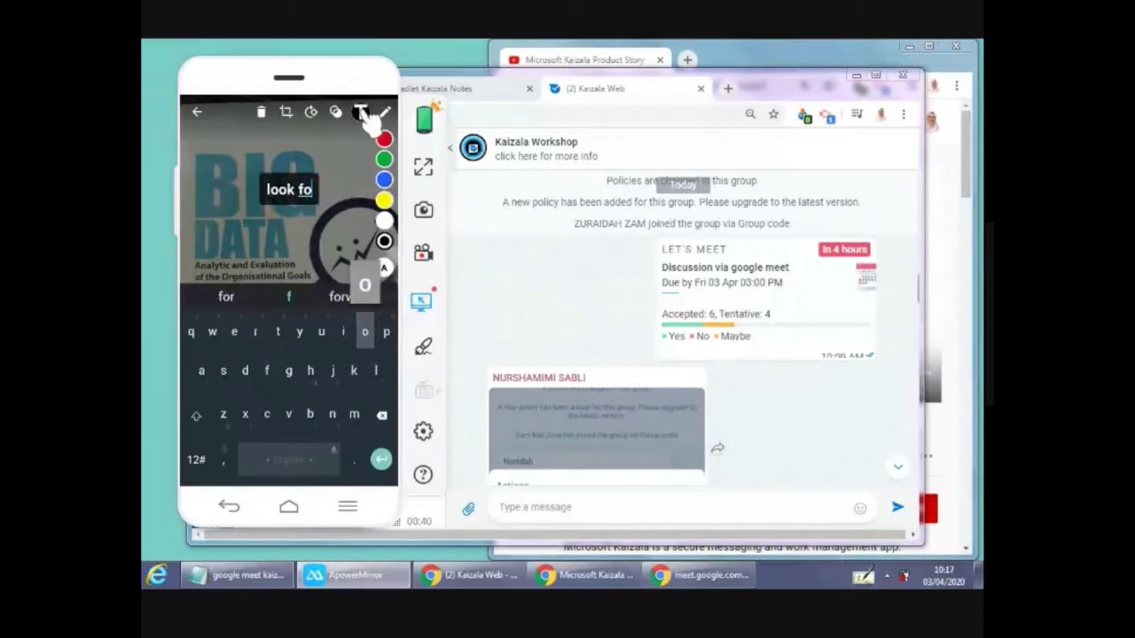
text(r thi)
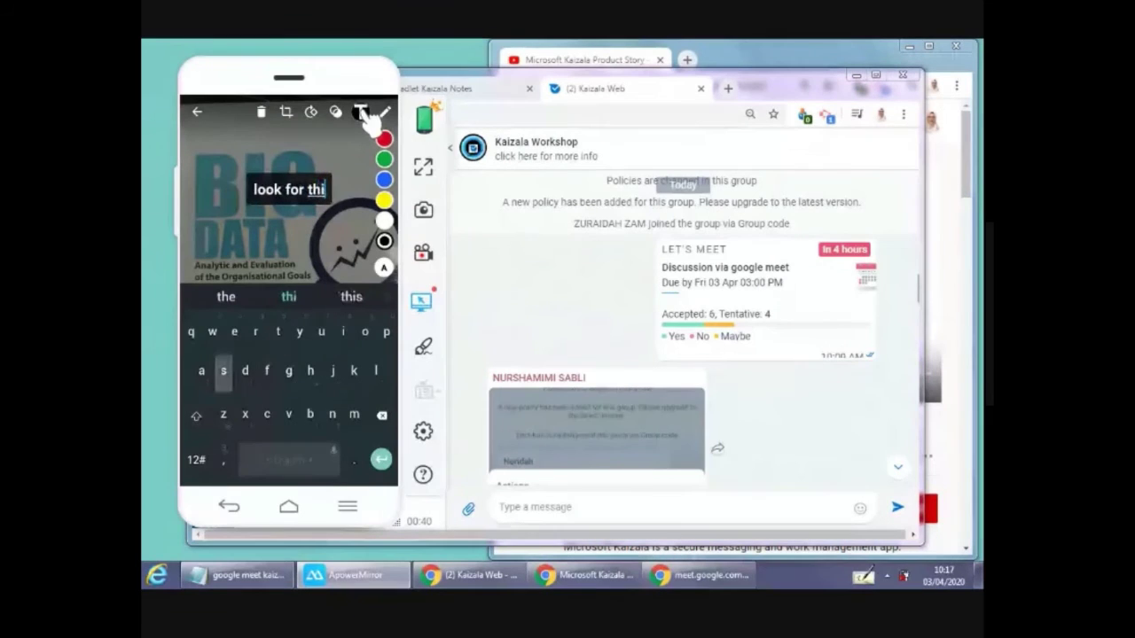
text(s book)
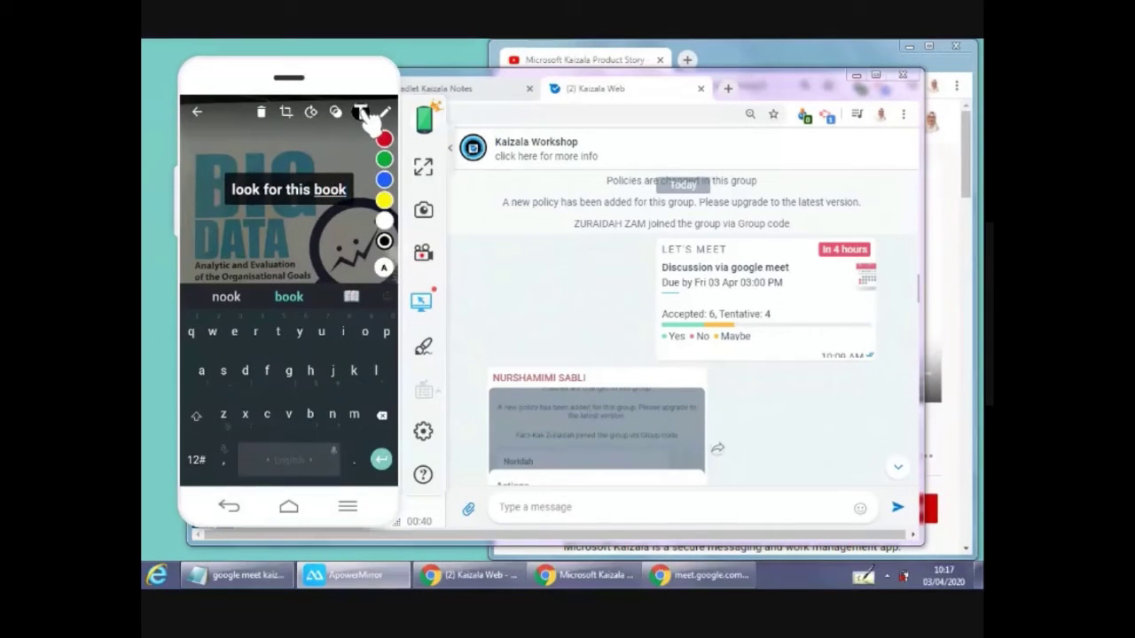
click(362, 113)
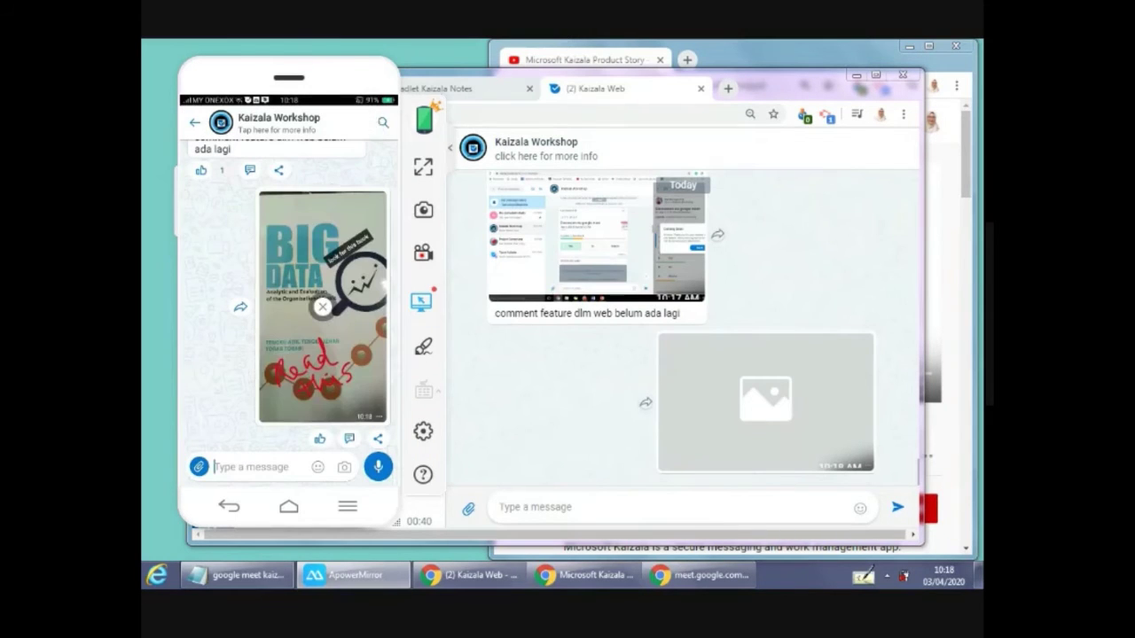
Send the annotated book photo and comment 'Ok will look for it.' on it.
click(348, 81)
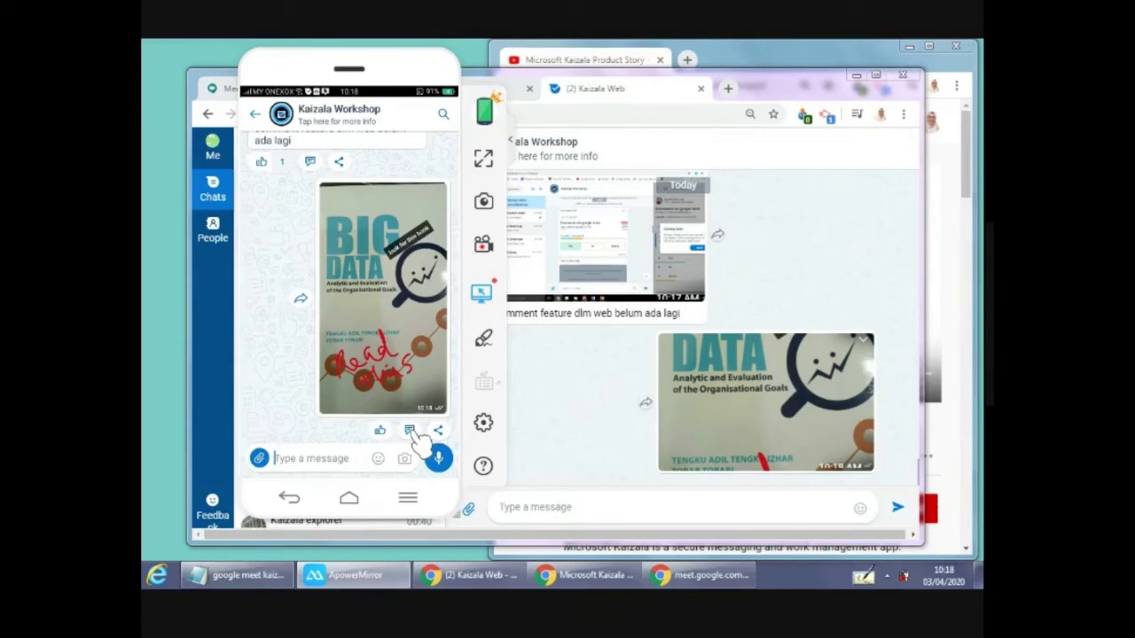
click(408, 431)
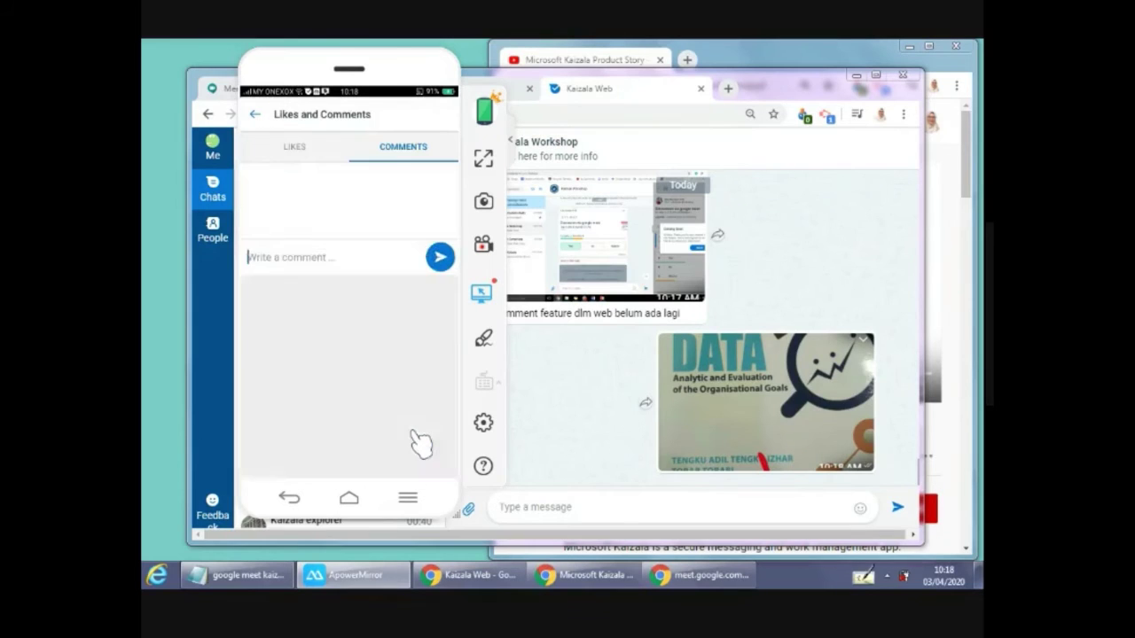
text(Ok w)
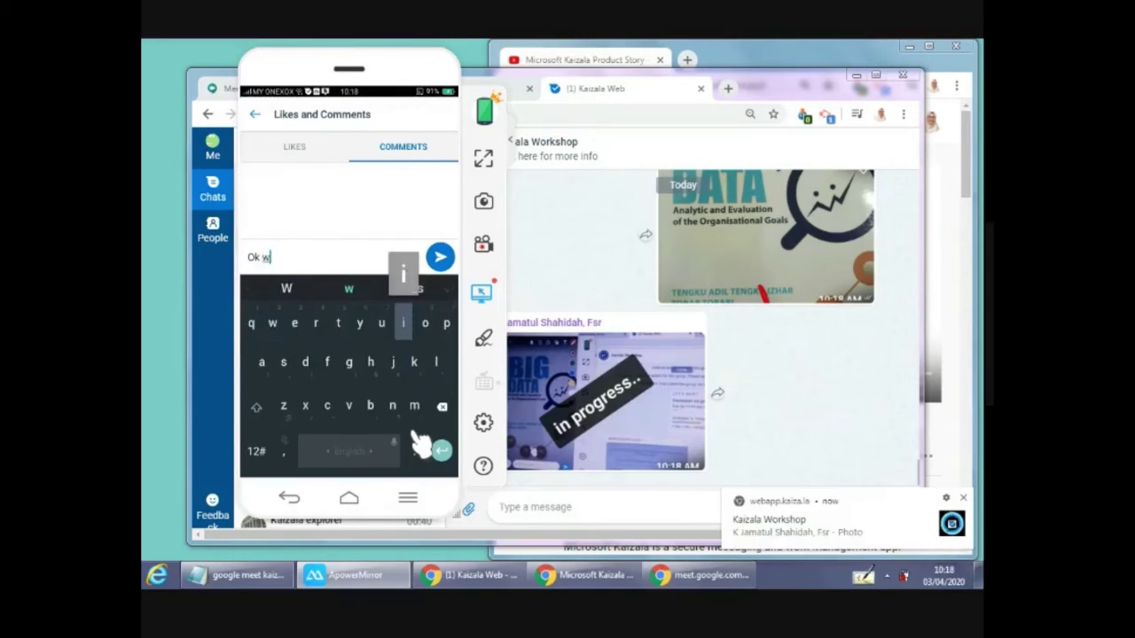
text(ill loo)
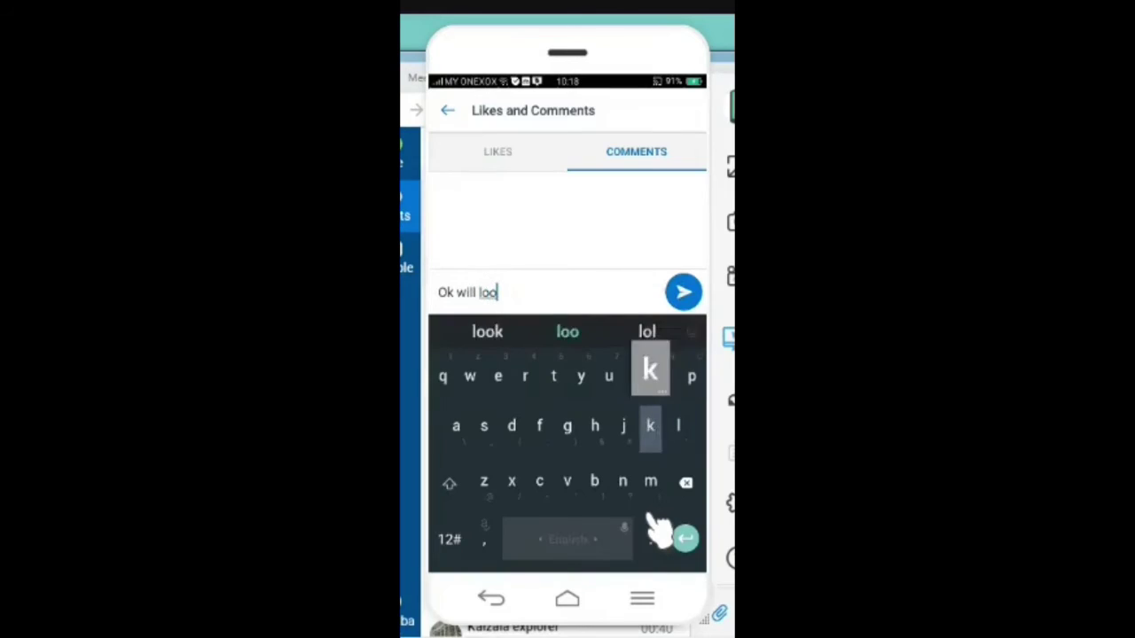
text(k go)
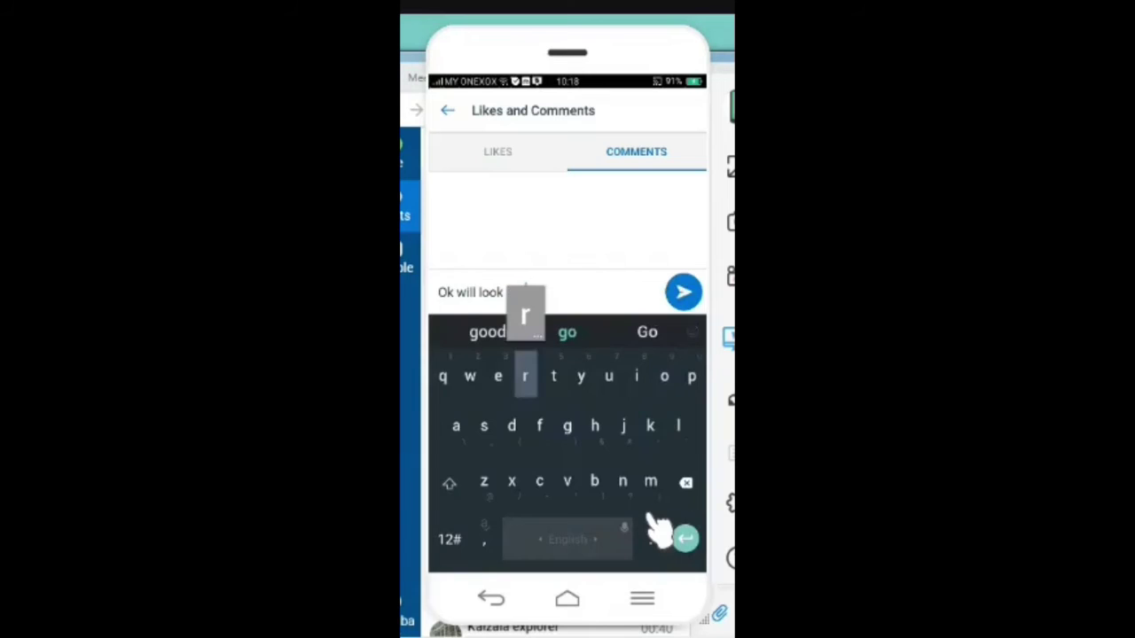
key(BackSpace)
key(BackSpace)
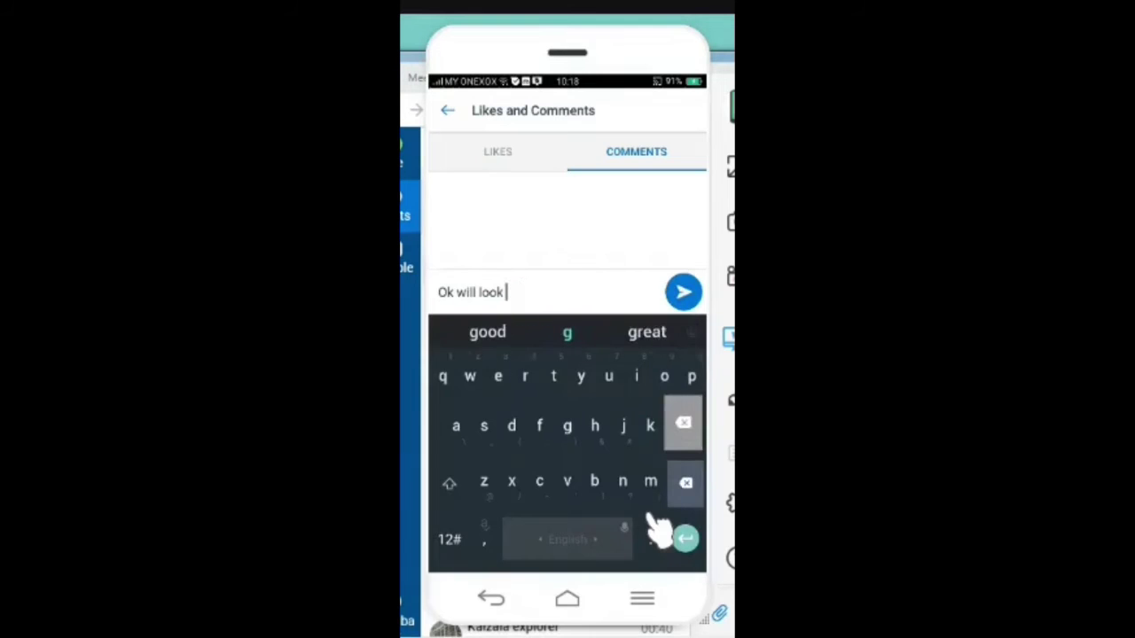
text(for it.)
key(Return)
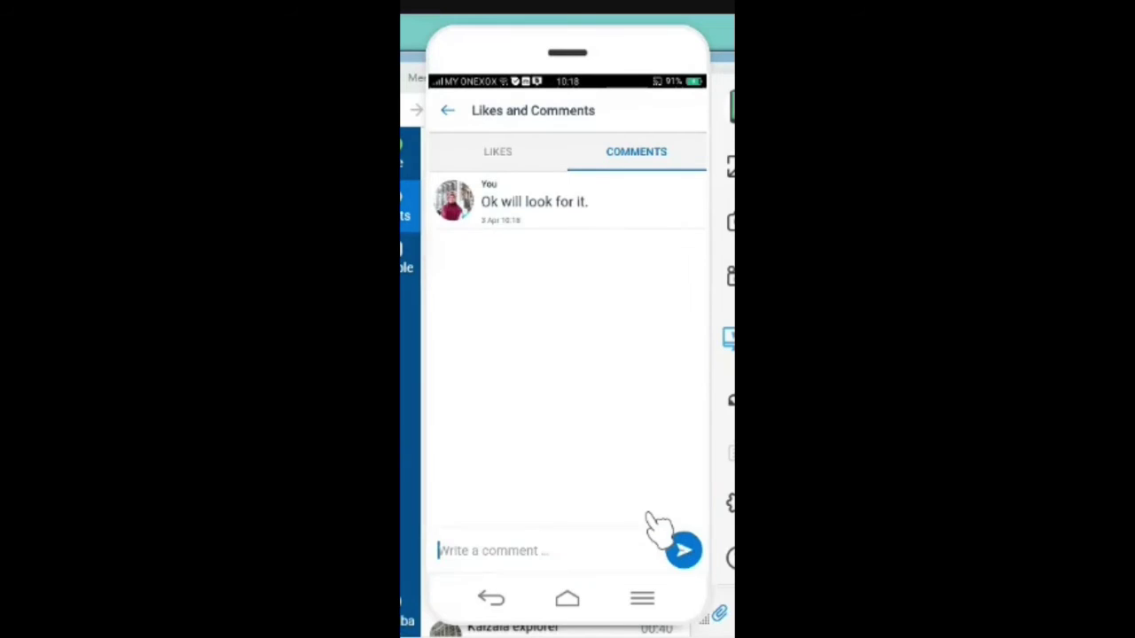
key(Escape)
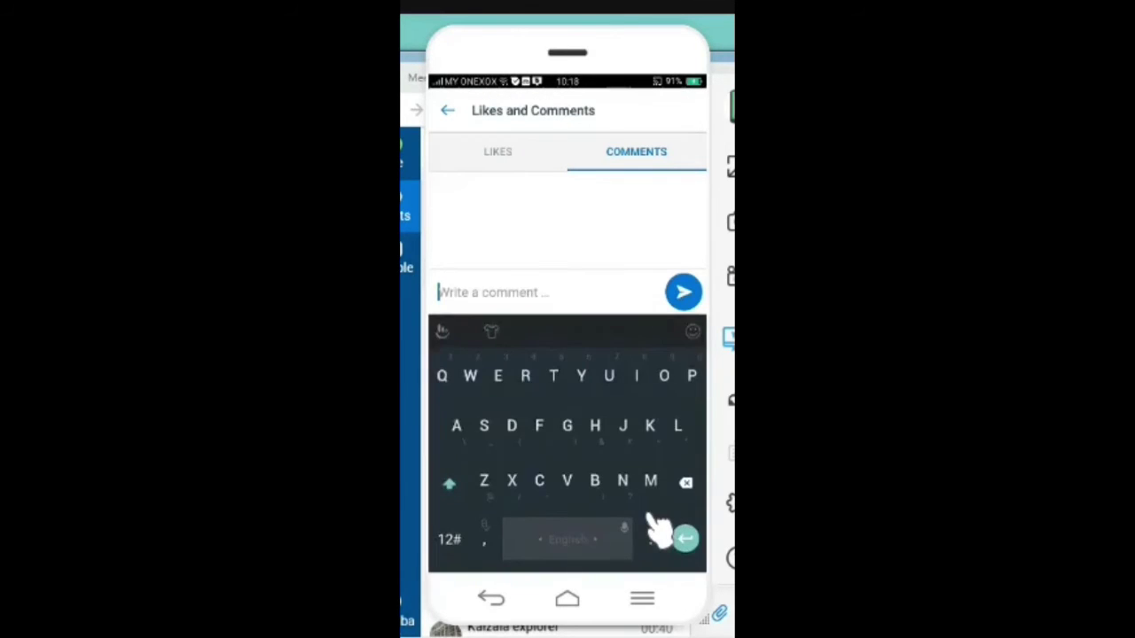
Post a 'Great!' comment on the photo post.
text(Great)
click(450, 539)
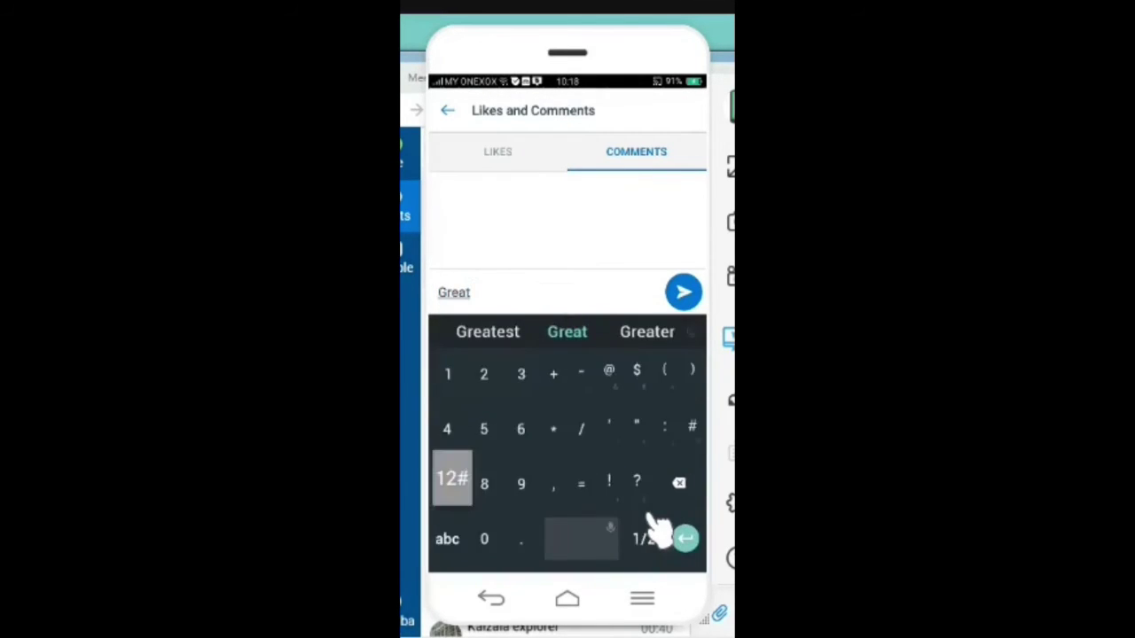
text(!)
key(Return)
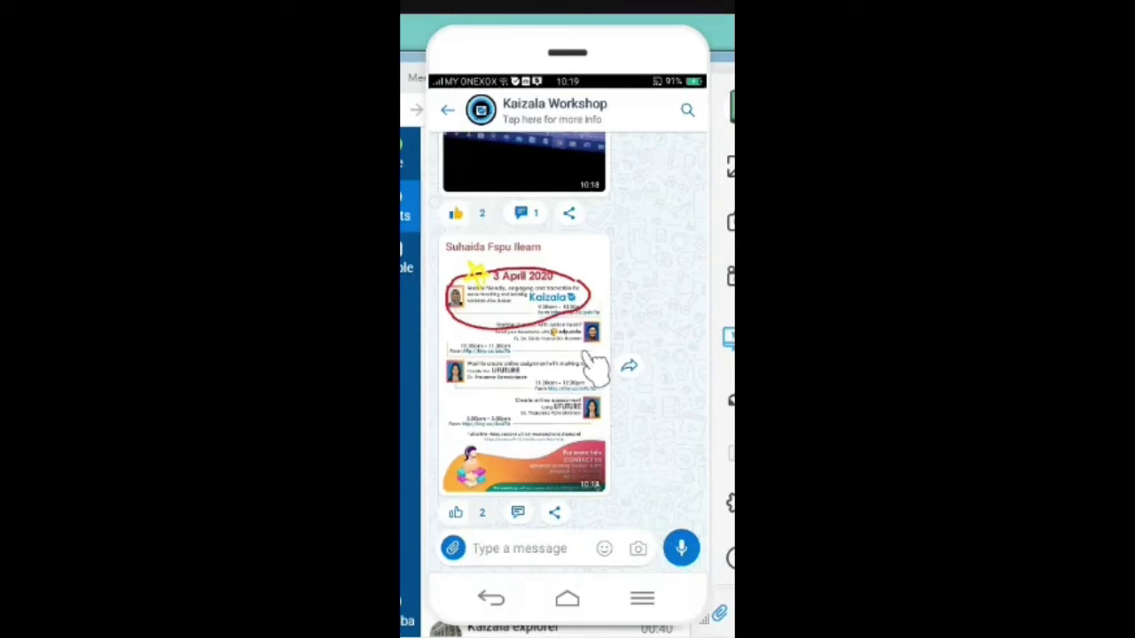
mouse_move(596, 58)
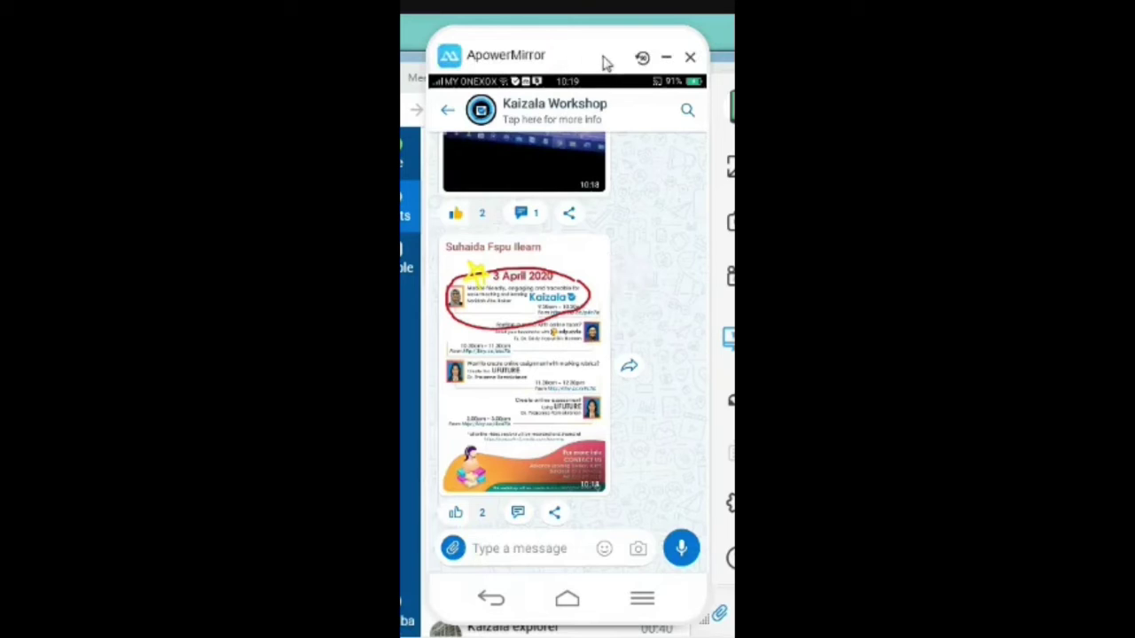
drag(583, 55, 550, 64)
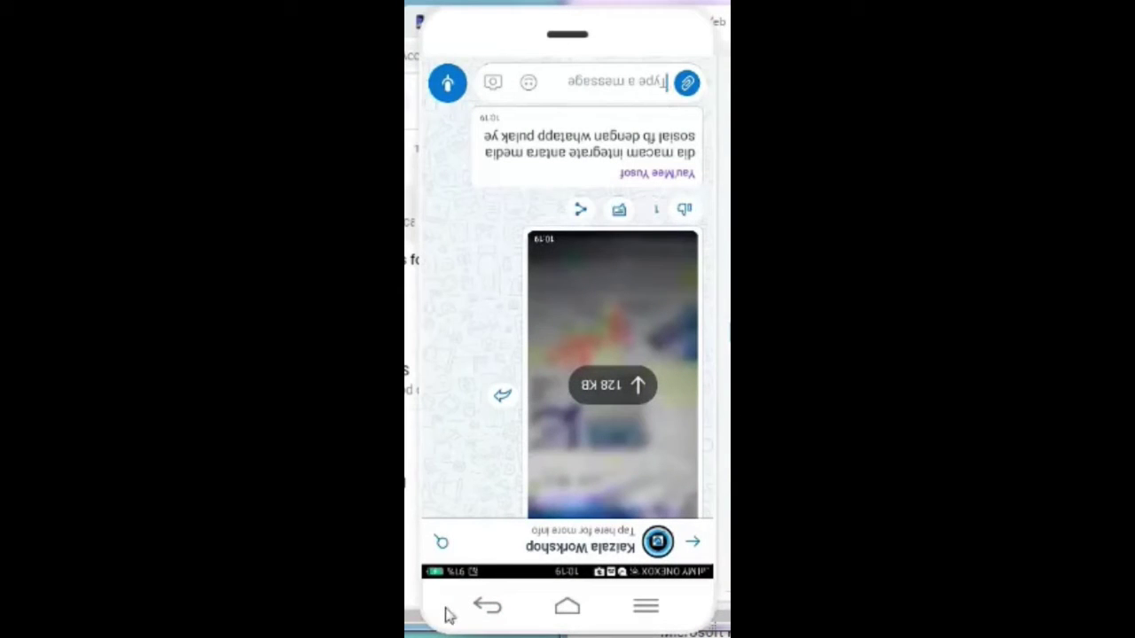
mouse_move(632, 55)
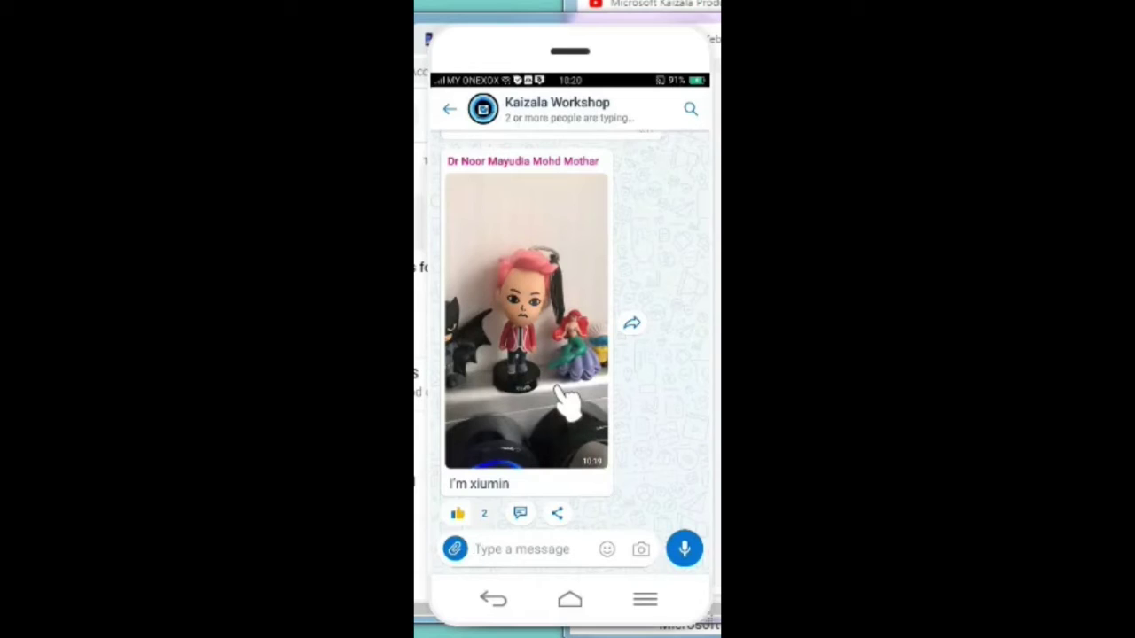
Start a Thank You kudos and choose one group member as its recipient.
scroll(567, 399, right, 2)
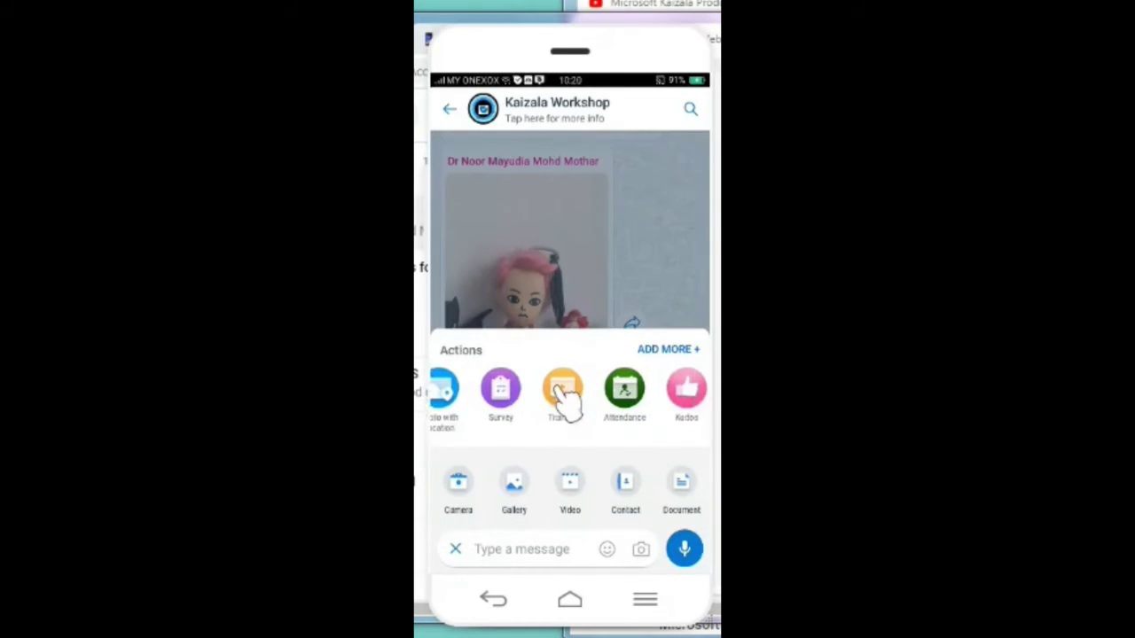
scroll(565, 403, right, 2)
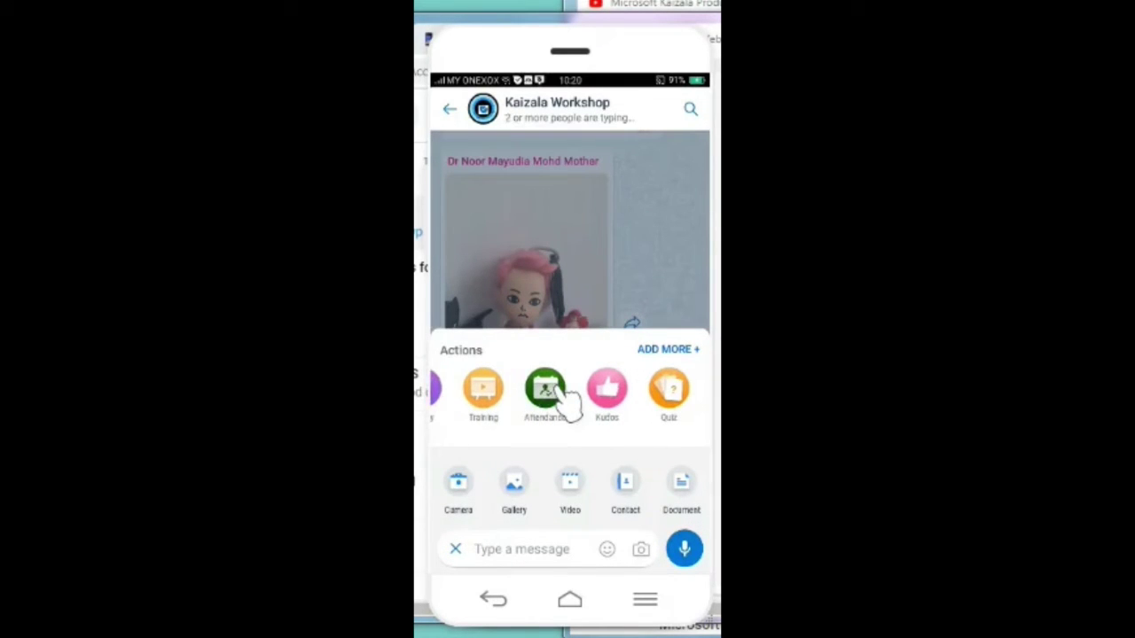
click(565, 390)
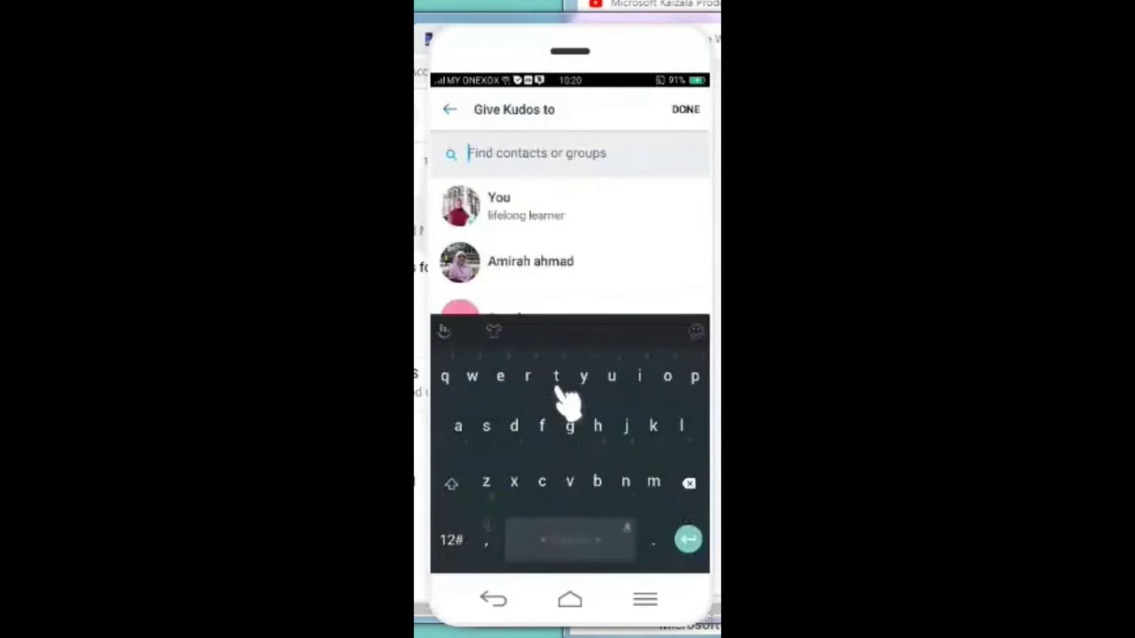
scroll(567, 240, down, 2)
scroll(567, 240, down, 2)
click(539, 242)
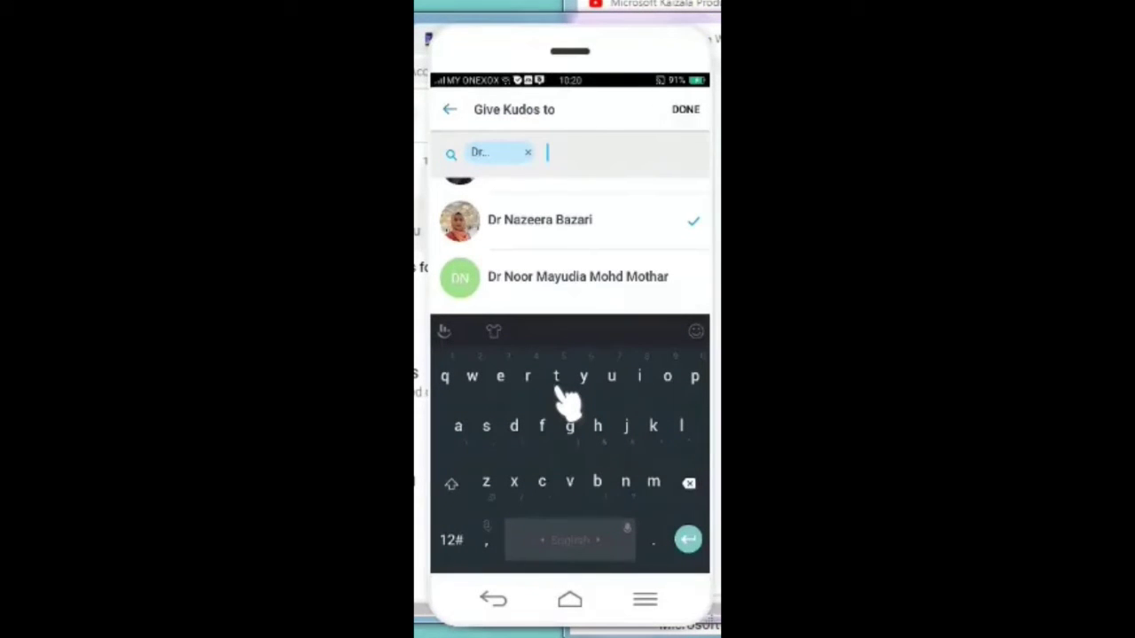
key(Escape)
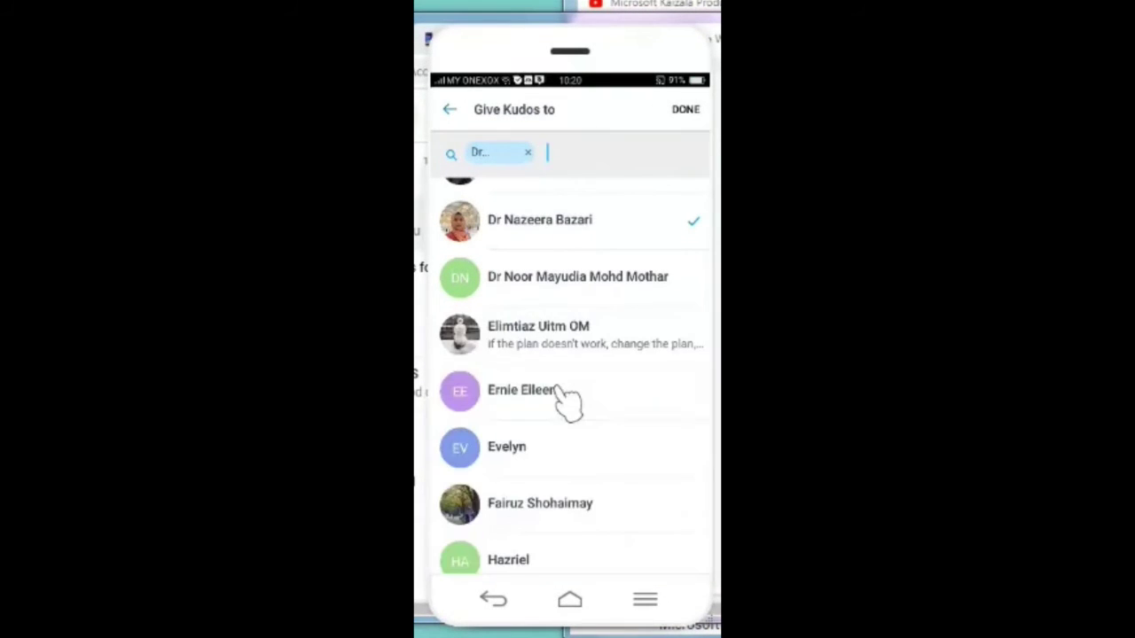
key(Return)
Replace the #Kudos text with the message 'Glad to see u today. Keep it up'.
click(526, 523)
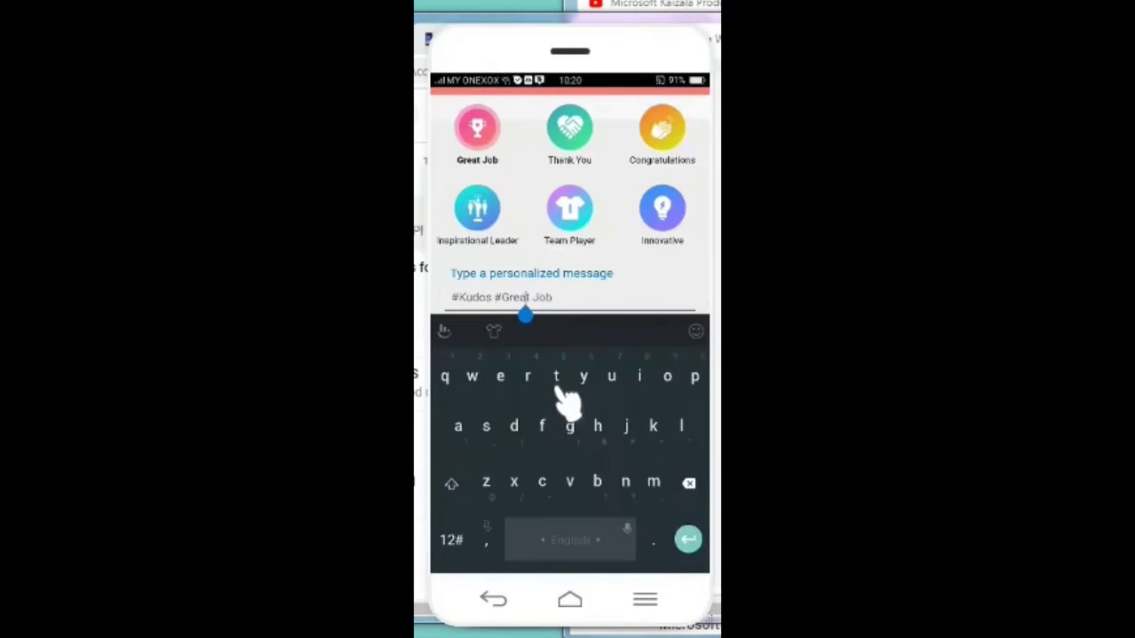
key(BackSpace)
key(BackSpace)
key(BackSpace)
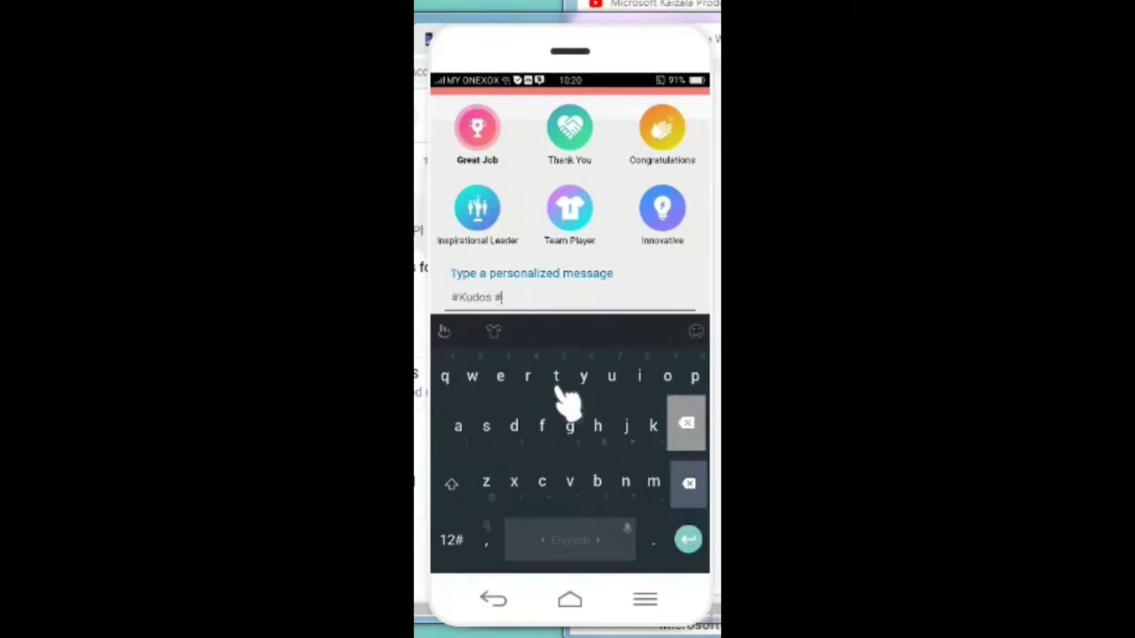
text(Glad t)
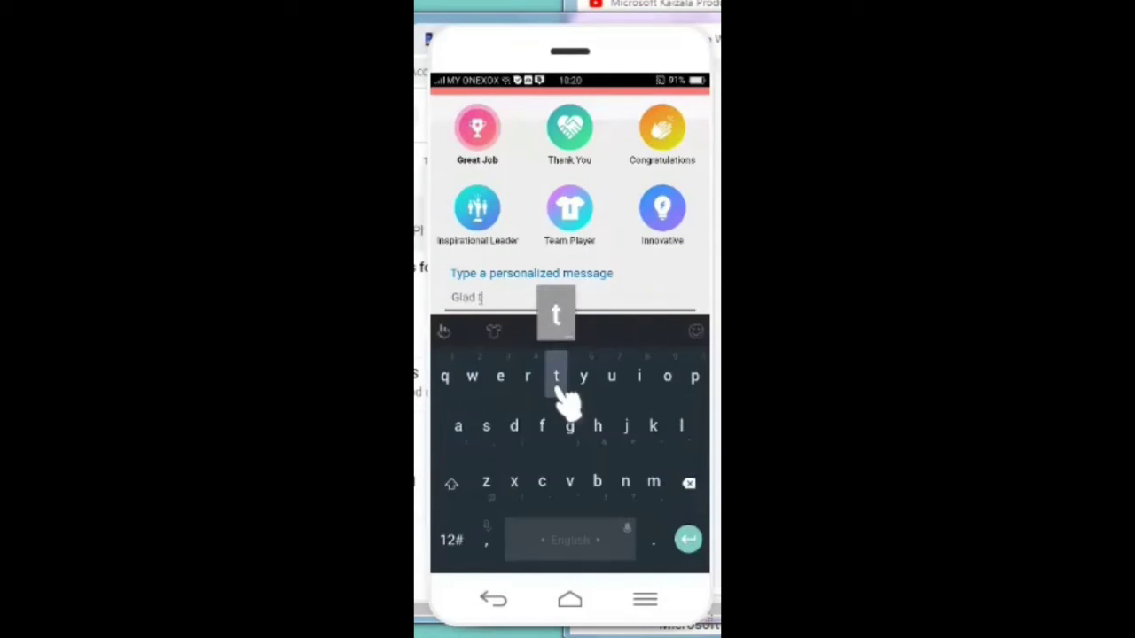
text(o see u today. Keep it up)
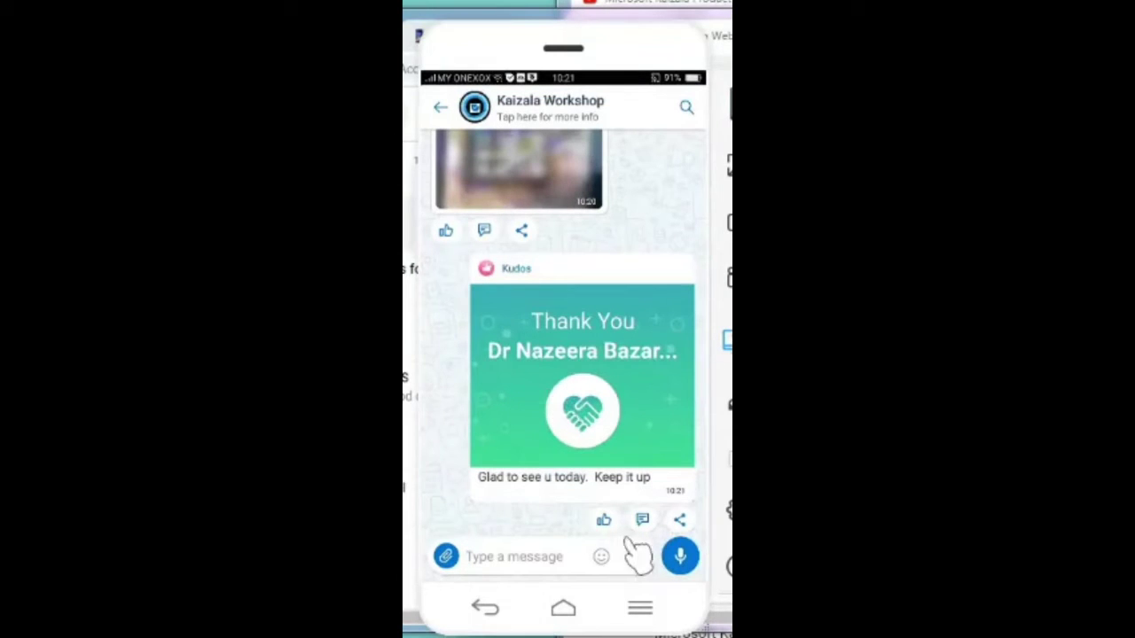
Like the Thank You kudos card.
click(603, 519)
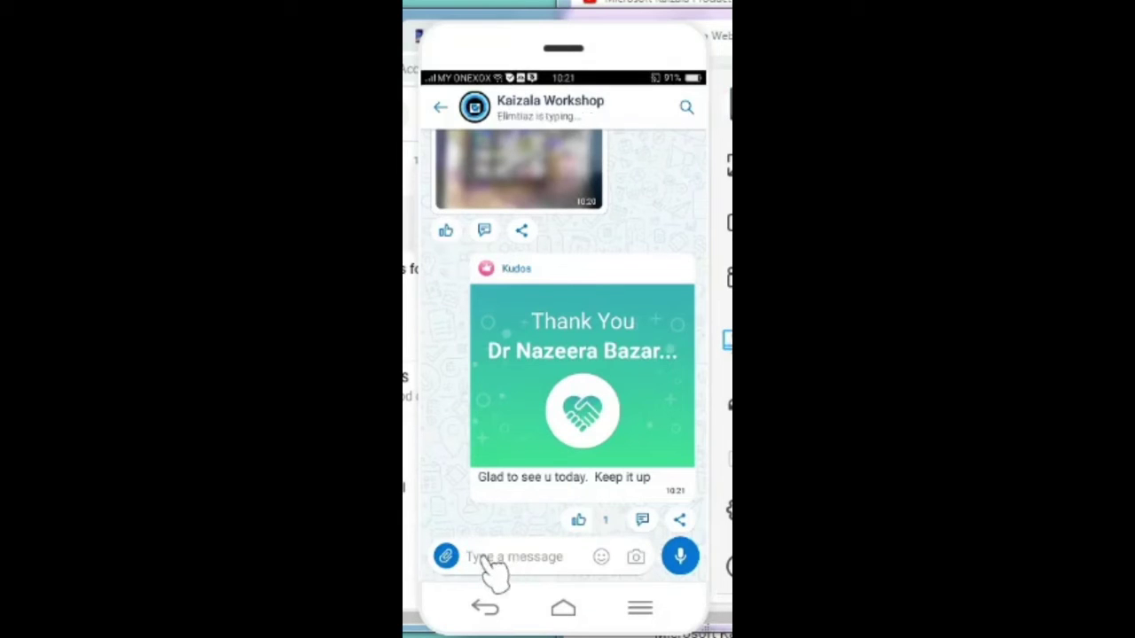
click(446, 556)
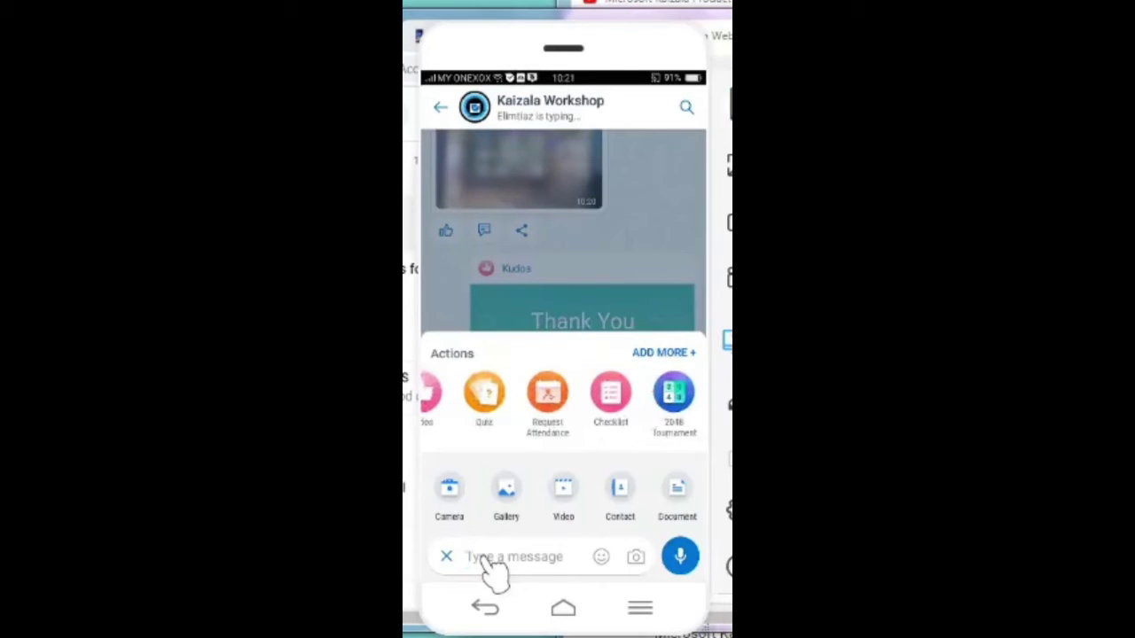
click(446, 557)
click(446, 557)
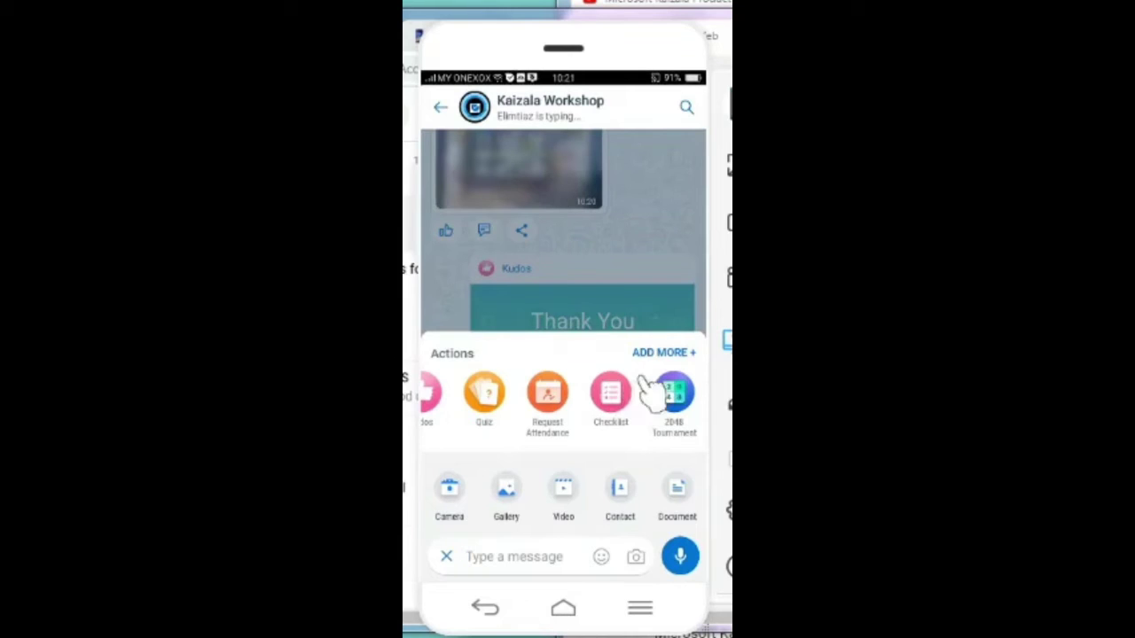
Send a 'Conference checklist' of poster, Registration form and Venue booking, with Venue booking ticked.
click(621, 417)
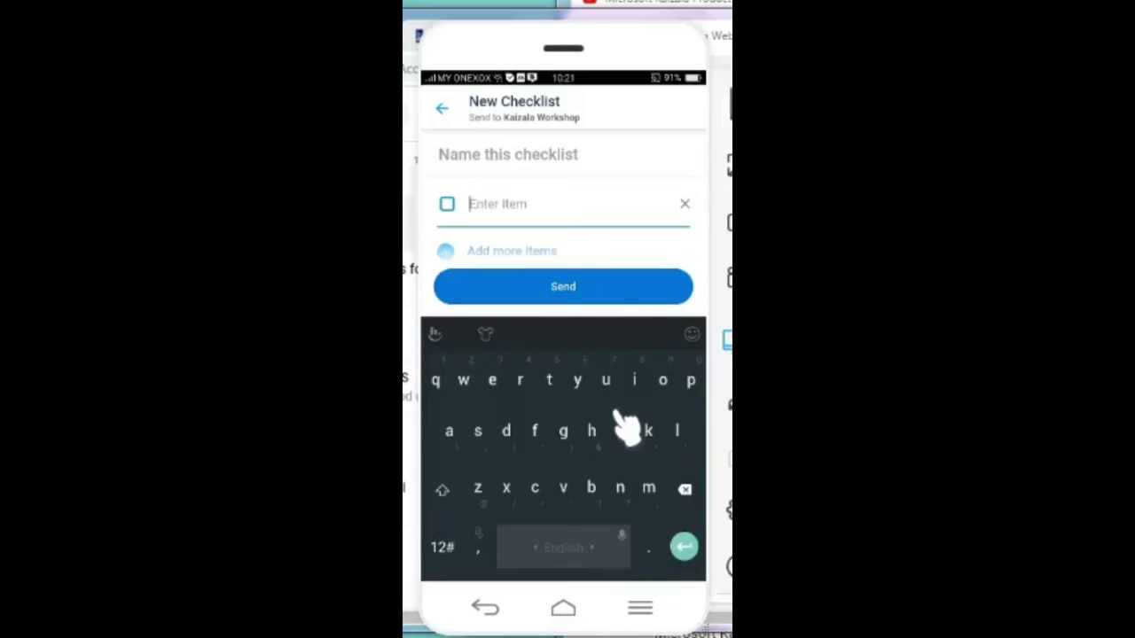
text(poster)
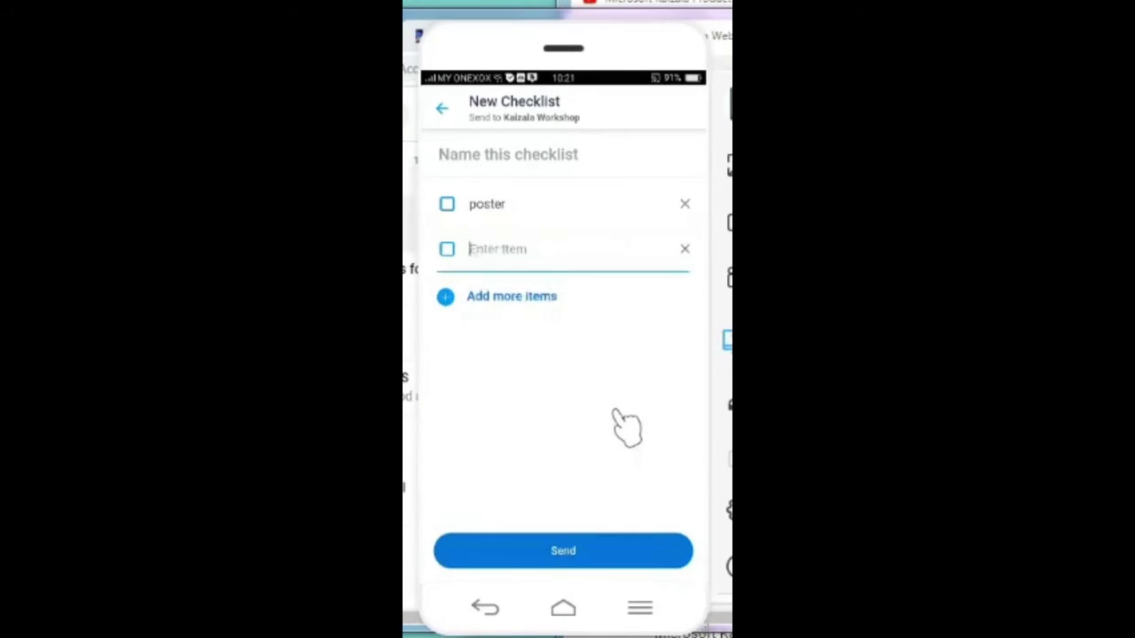
text(Registration form)
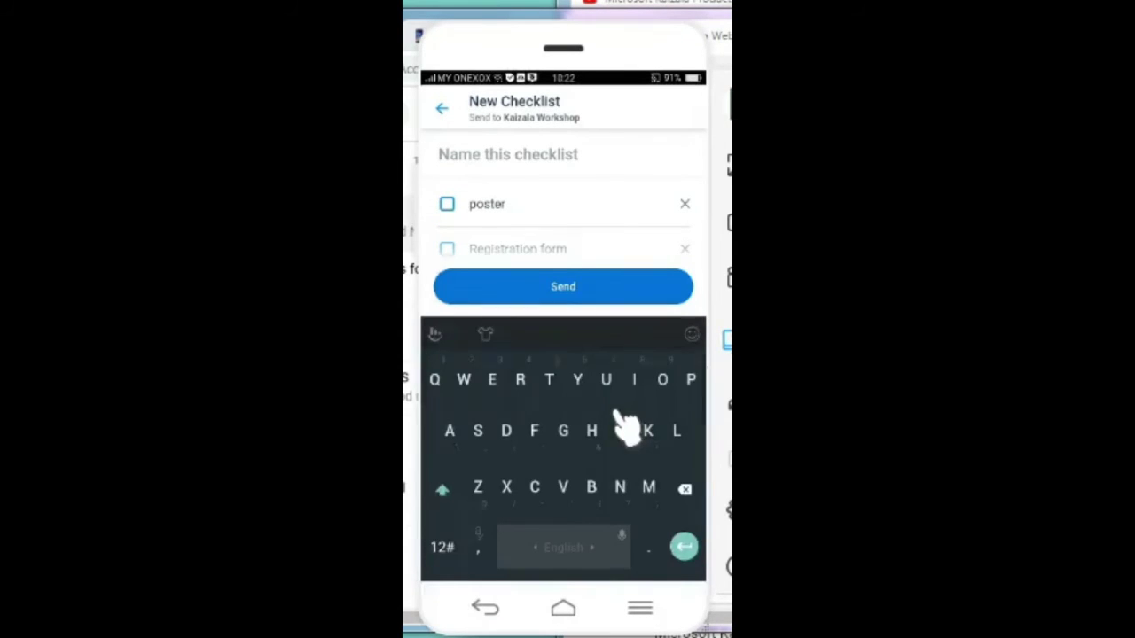
text(Venue book)
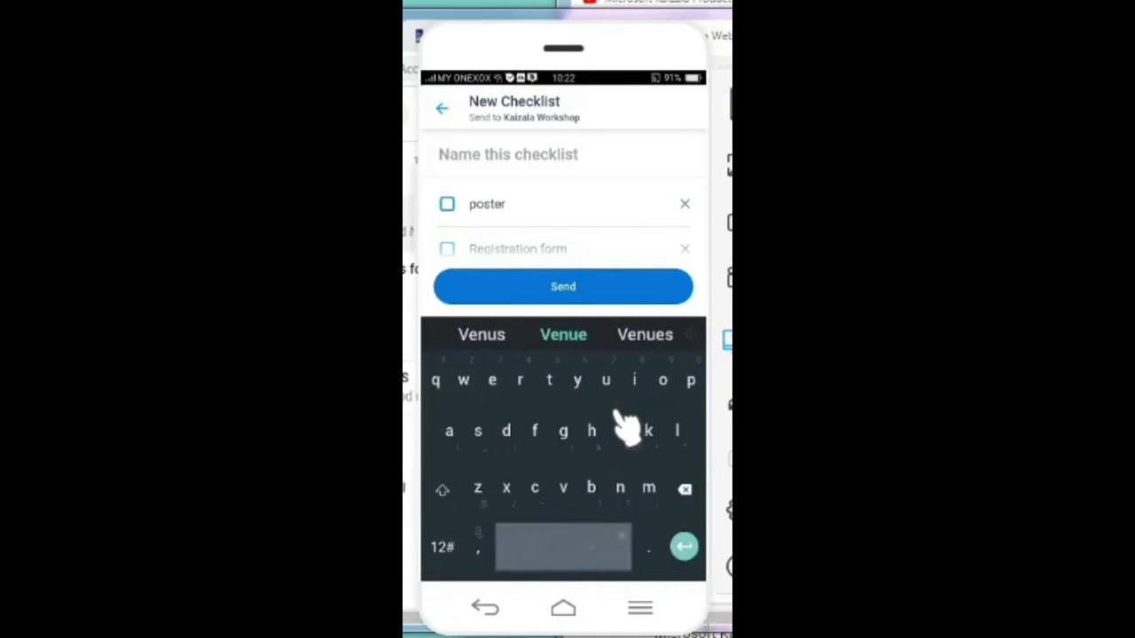
text(ing)
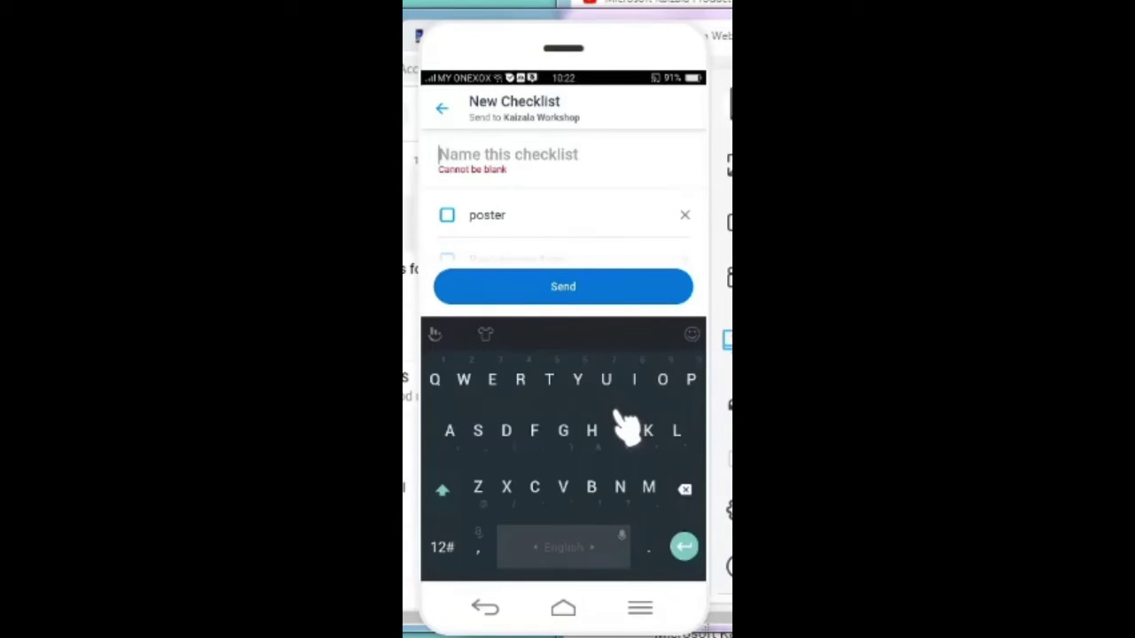
text(Conference checklist)
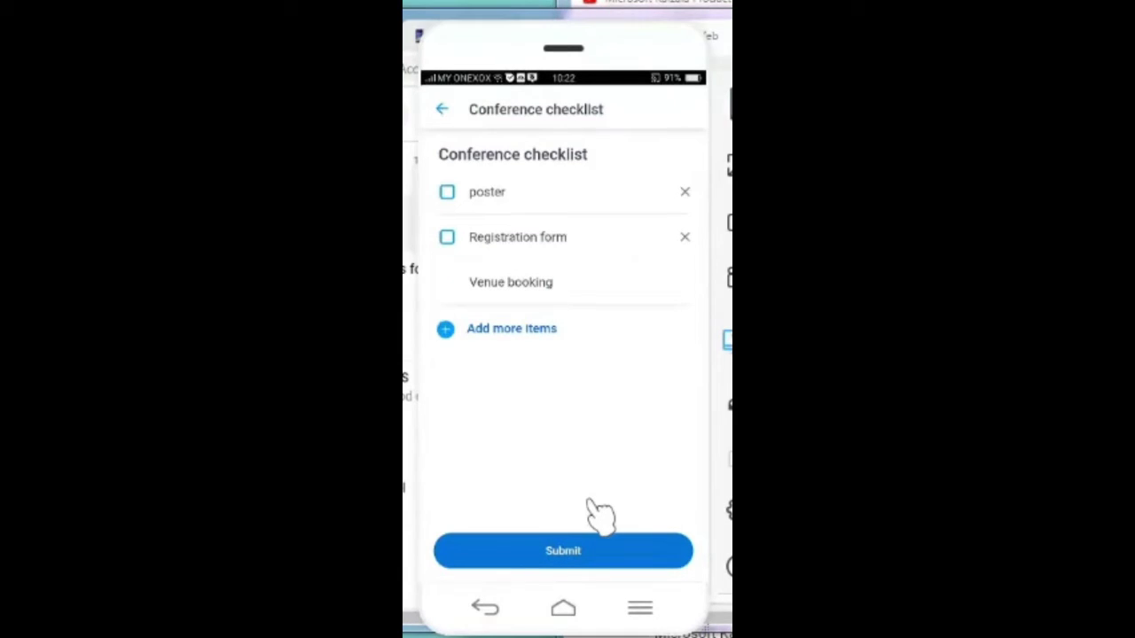
click(593, 515)
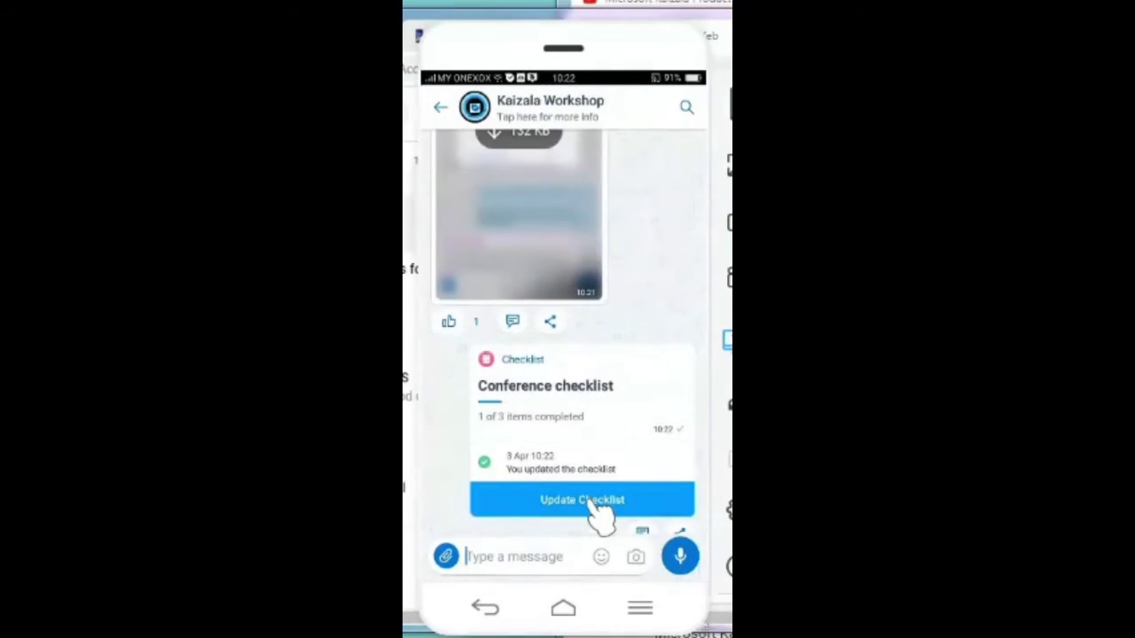
Scroll down through the Kaizala Workshop chat.
scroll(646, 463, down, 6)
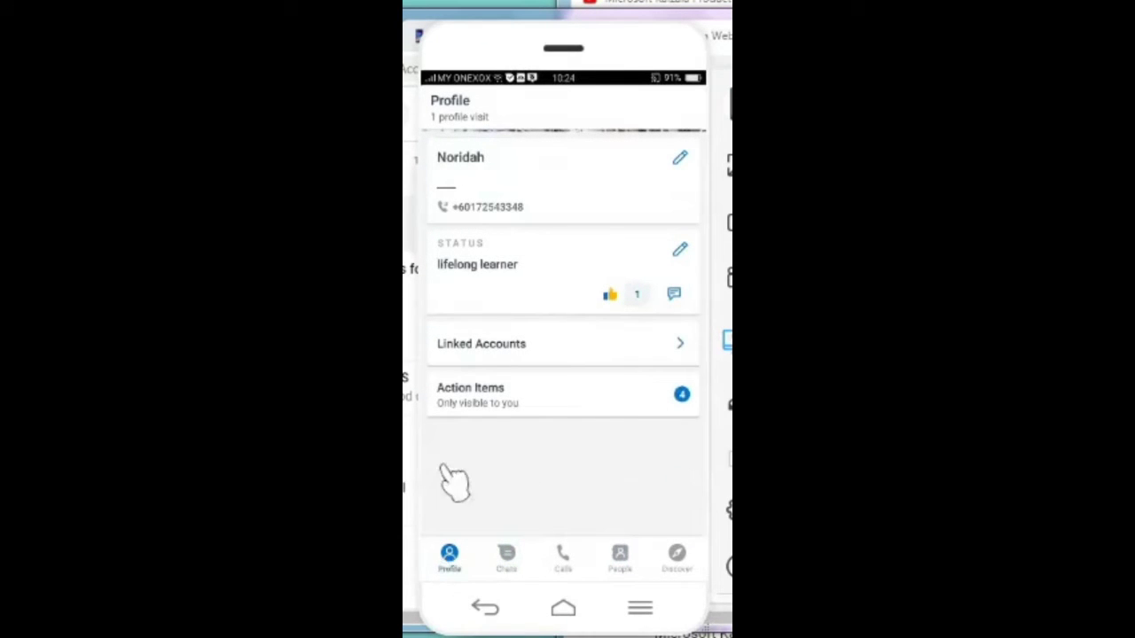
Check the linked university account, then go back to the profile and the Chats list.
click(512, 355)
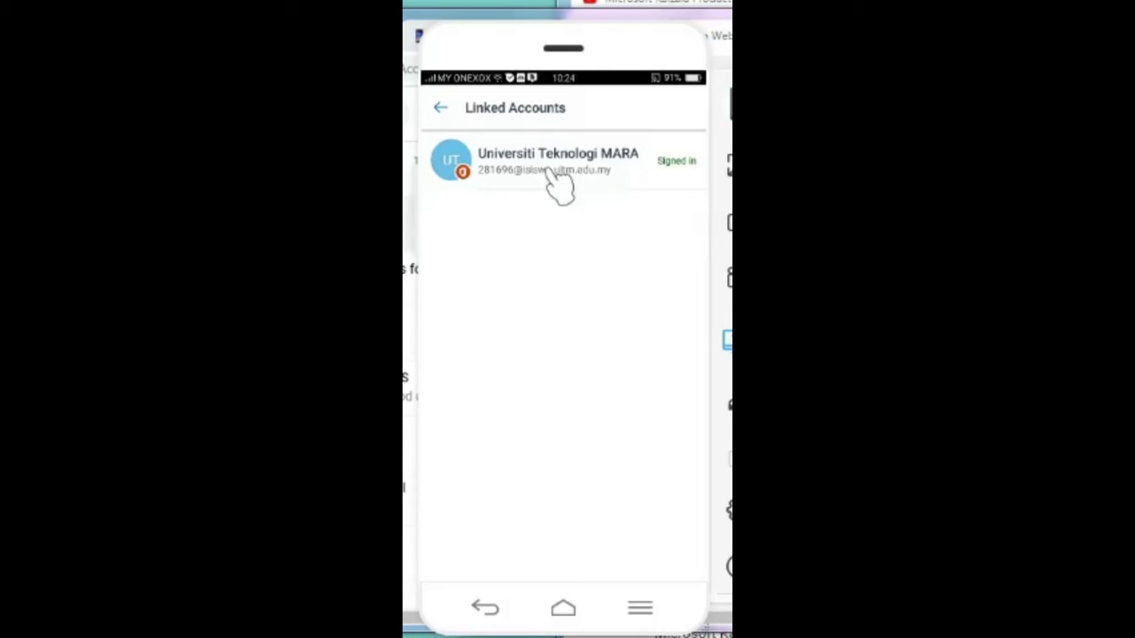
click(457, 142)
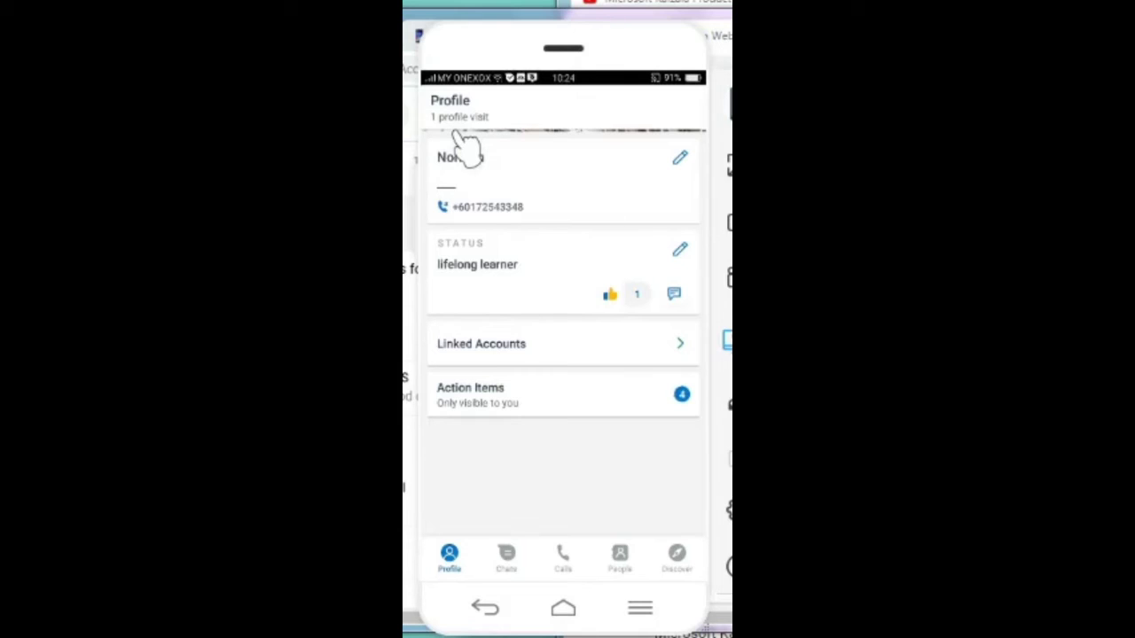
right_click(460, 140)
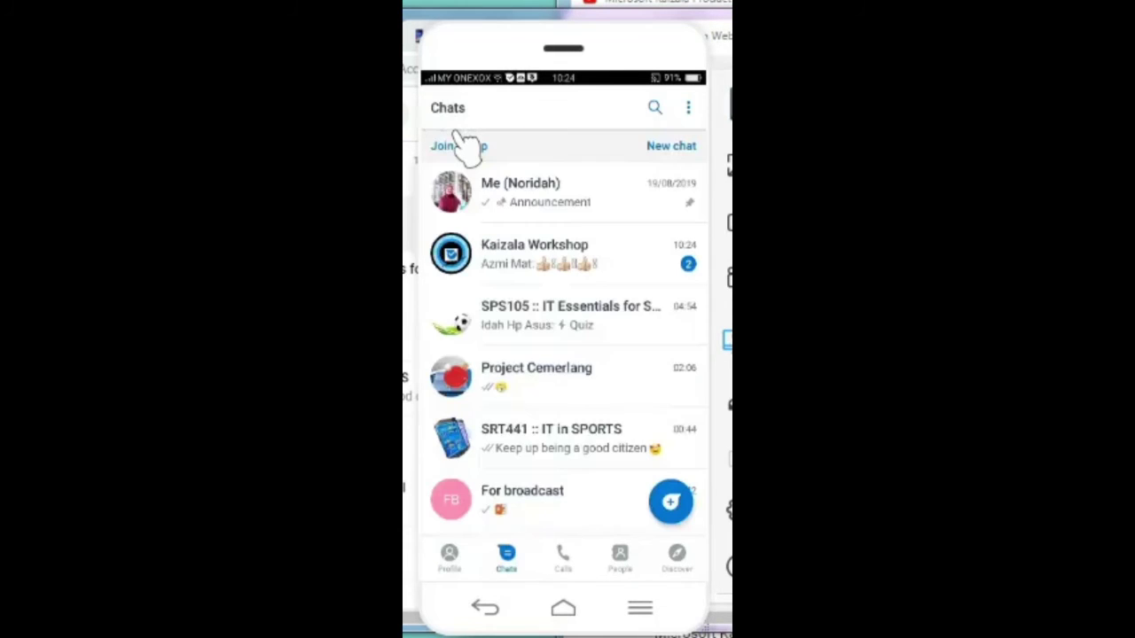
Open the Kaizala Workshop group and grant one participant admin rights with Make Admin.
click(529, 199)
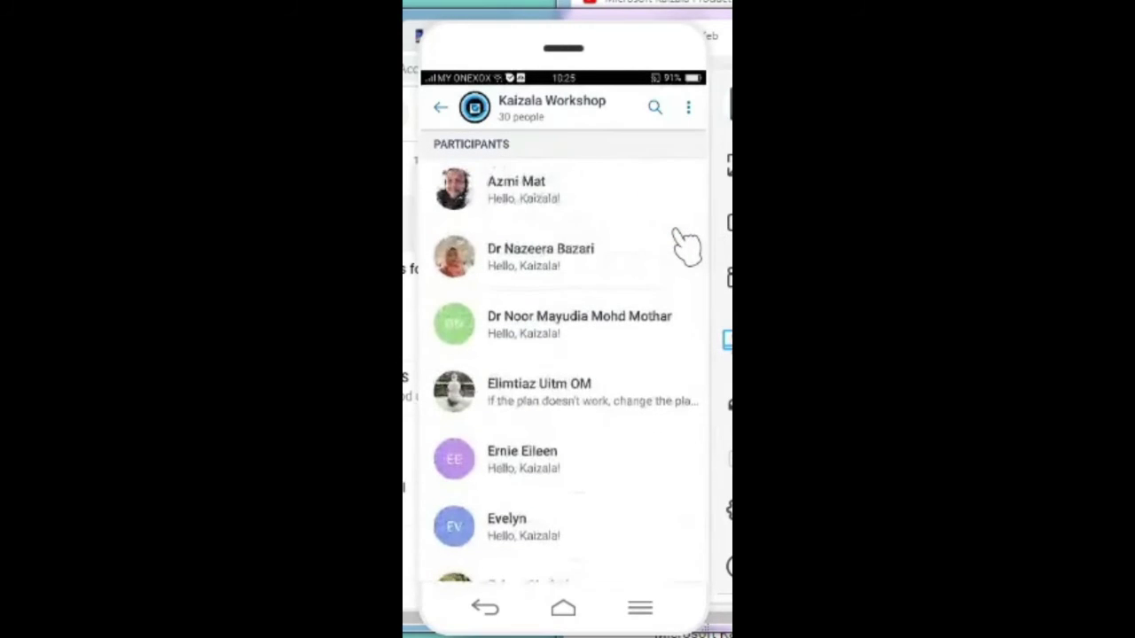
click(671, 326)
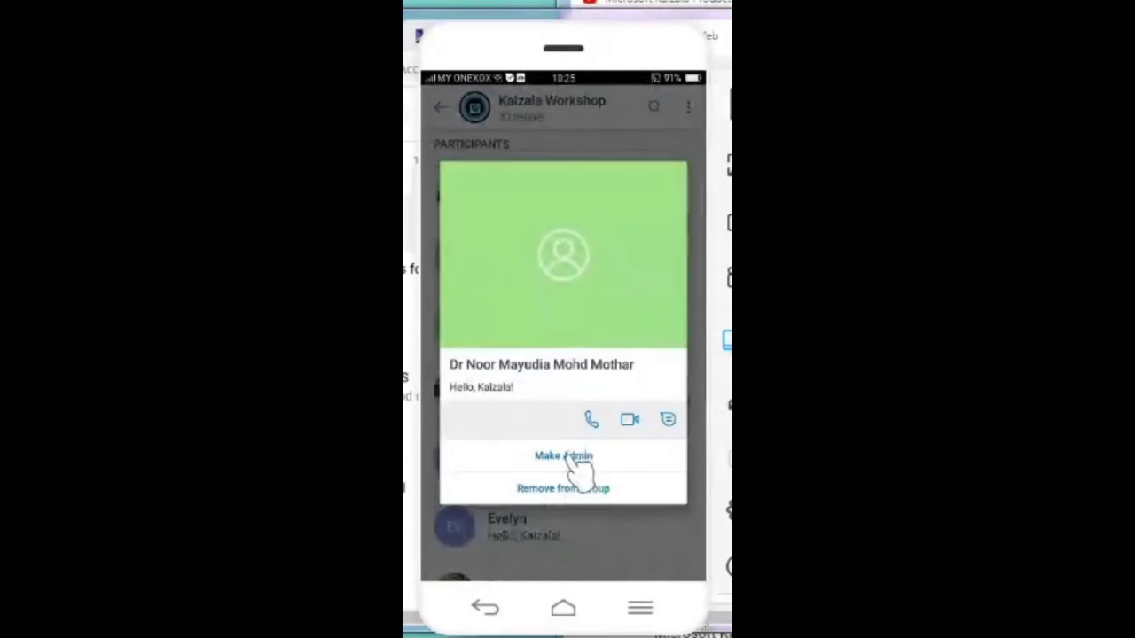
click(571, 457)
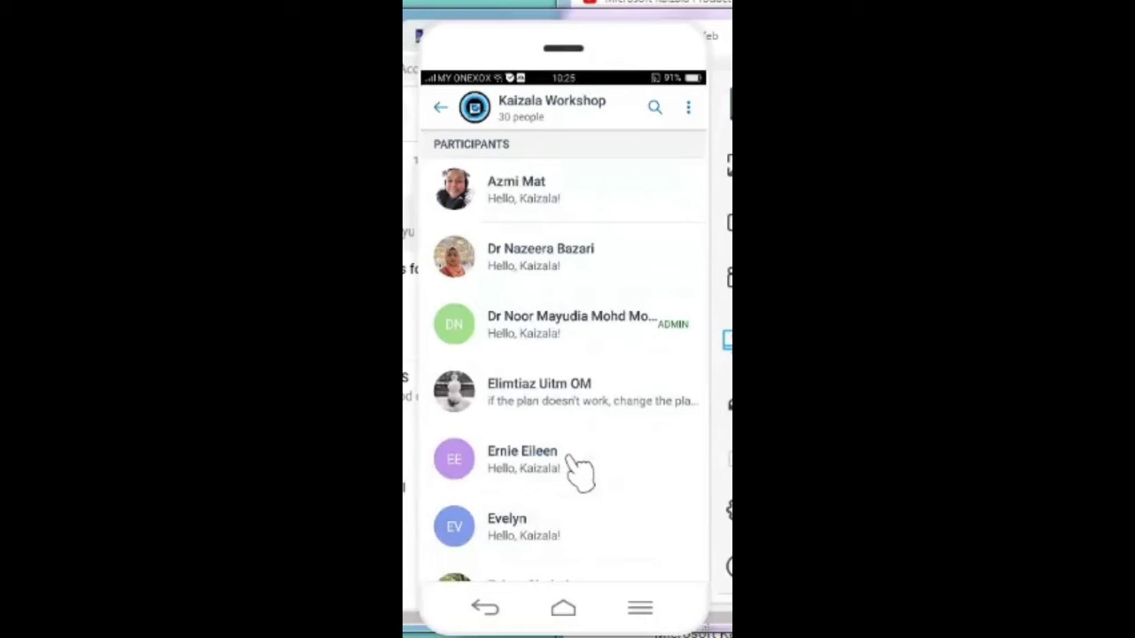
Finish writing 'Hi all' in blue, then switch to green and write 'stay' below it.
drag(569, 459, 532, 393)
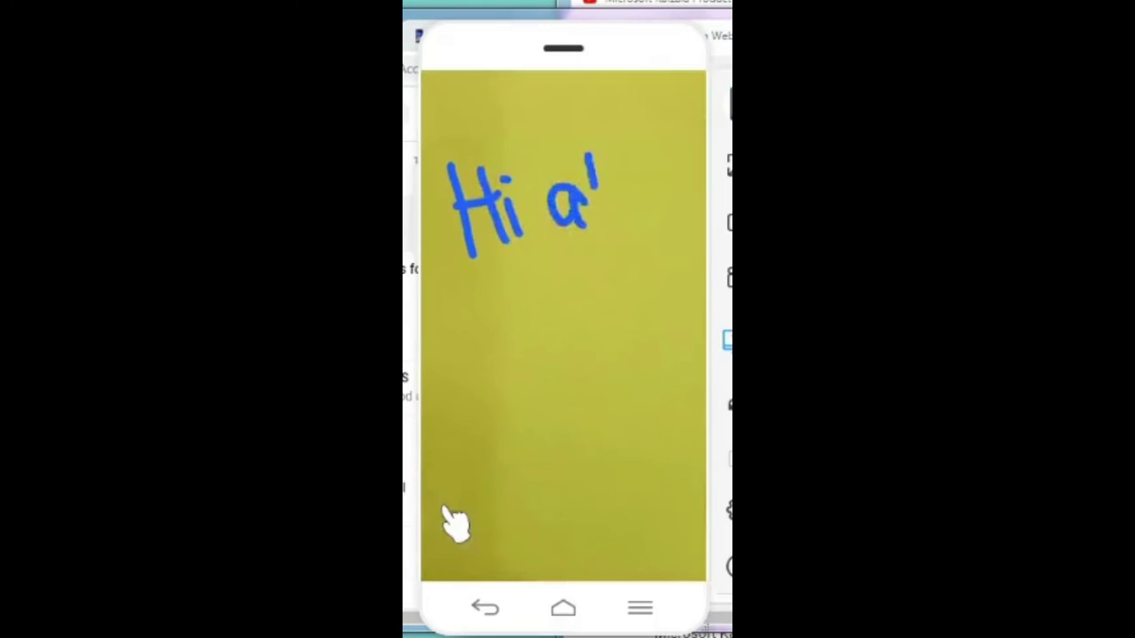
mouse_move(587, 153)
mouse_down()
mouse_move(596, 220)
mouse_move(629, 214)
mouse_up()
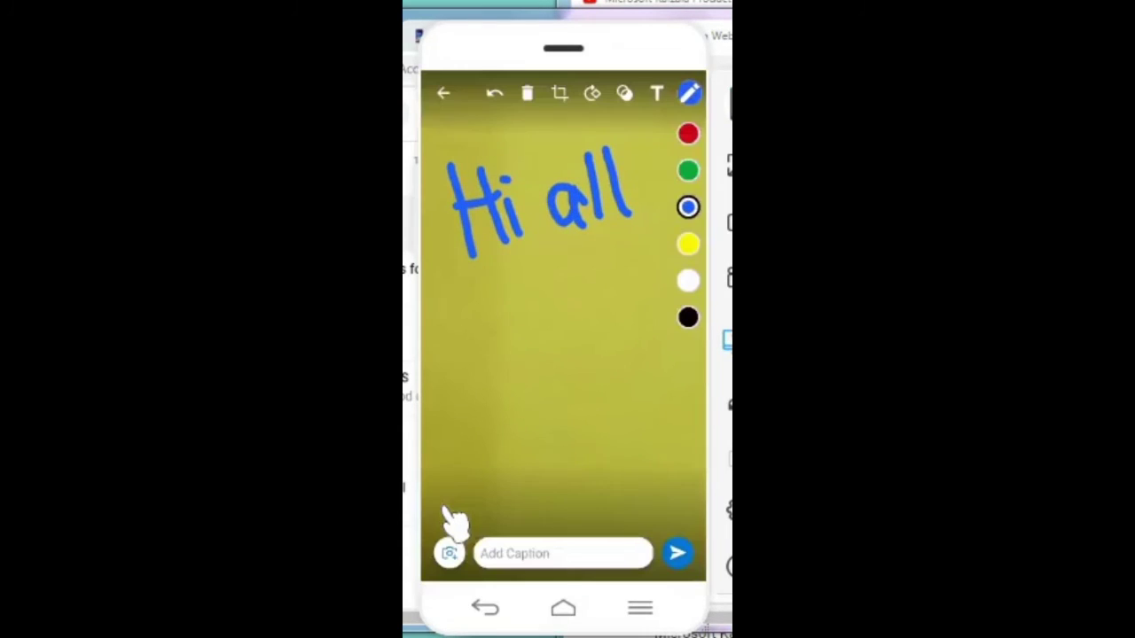
click(688, 171)
mouse_move(497, 283)
mouse_down()
mouse_move(458, 304)
mouse_move(474, 353)
mouse_up()
drag(532, 279, 546, 335)
mouse_move(505, 310)
mouse_down()
mouse_move(562, 275)
mouse_move(576, 319)
mouse_up()
drag(608, 252, 638, 346)
drag(611, 297, 652, 275)
Write 'safe ya' in green beneath 'stay' on the yellow photo.
mouse_move(513, 377)
mouse_down()
mouse_move(461, 443)
mouse_move(544, 390)
mouse_up()
mouse_move(557, 337)
mouse_down()
mouse_move(576, 435)
mouse_move(605, 337)
mouse_move(641, 352)
mouse_up()
drag(510, 433, 563, 528)
mouse_move(574, 427)
mouse_down()
mouse_move(641, 493)
mouse_move(631, 461)
mouse_up()
Draw a red heart beside 'ya' and shift the phone mirror window left.
click(688, 133)
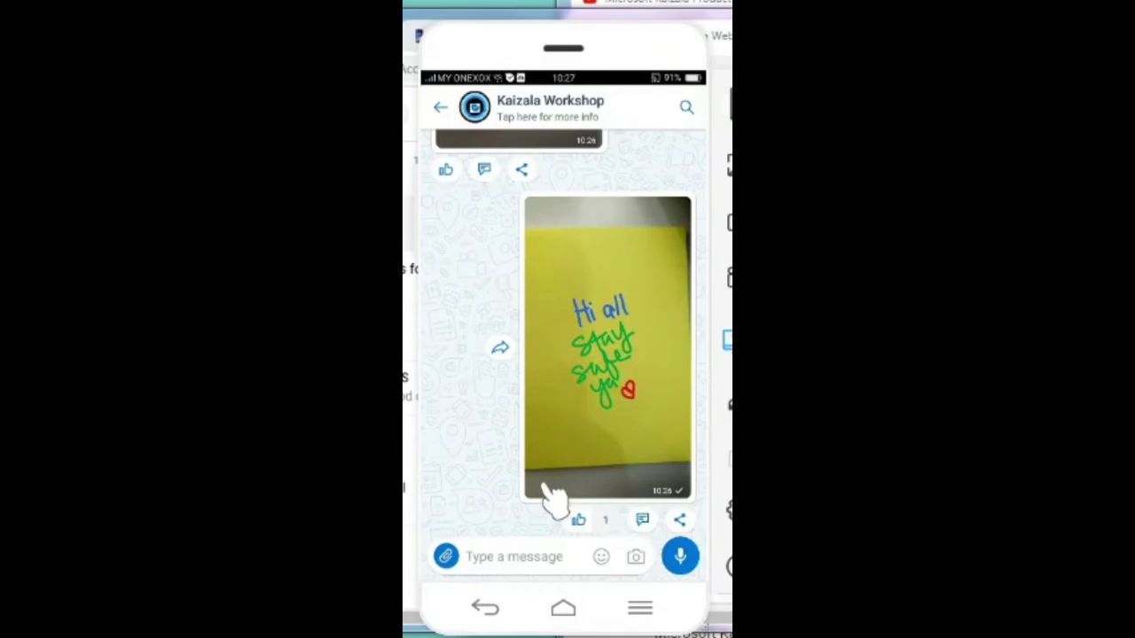
mouse_move(573, 40)
drag(684, 49, 569, 39)
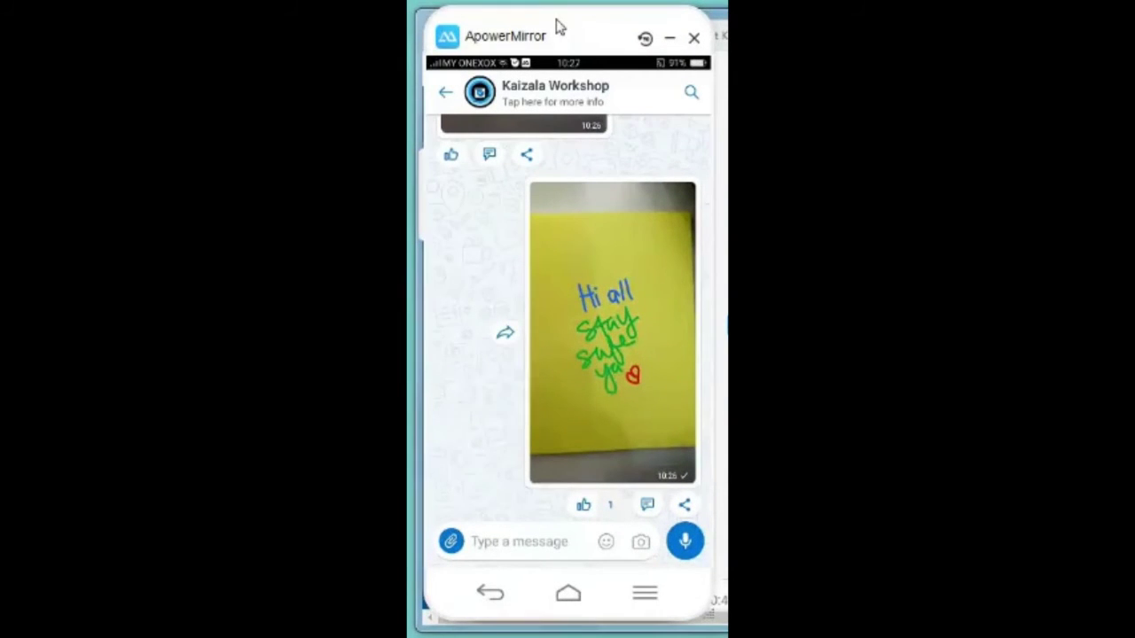
drag(560, 26, 539, 23)
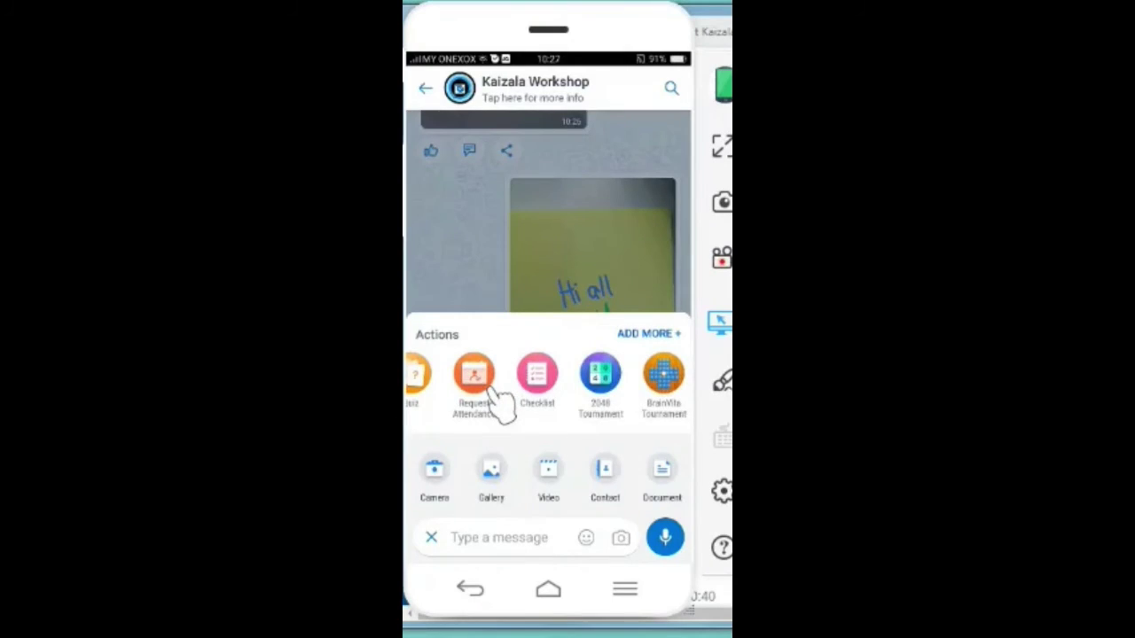
Start a Request Attendance and untick Response With Photo.
click(497, 393)
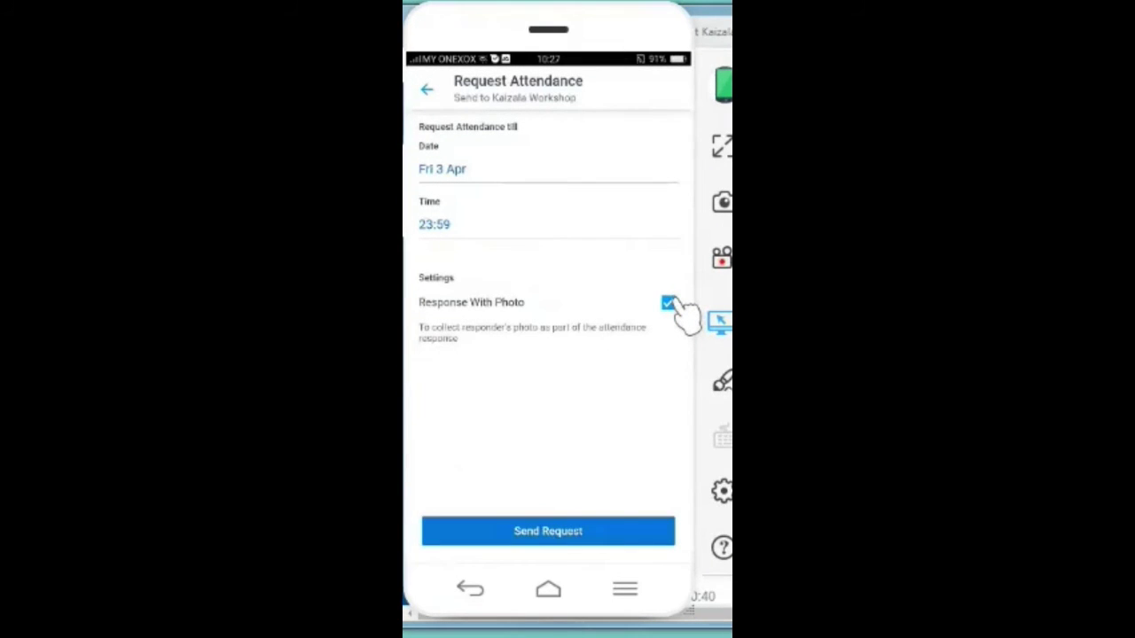
click(671, 304)
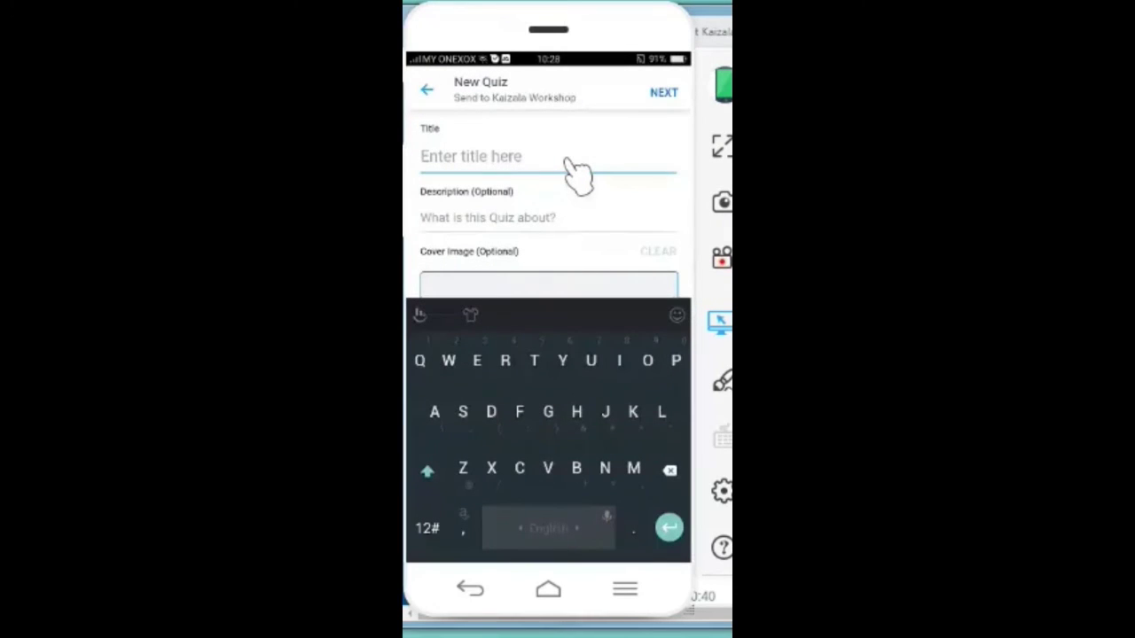
Title the new quiz 'Quiz 1' and leave its cover image empty.
text(Quiz )
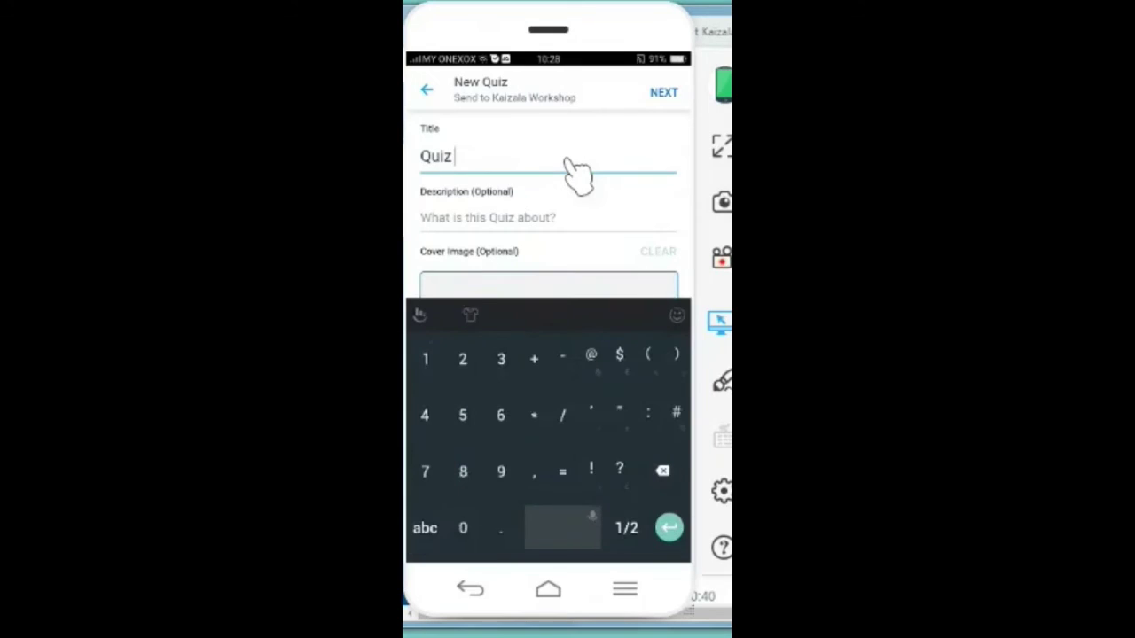
text(1)
key(Return)
scroll(576, 172, down, 1)
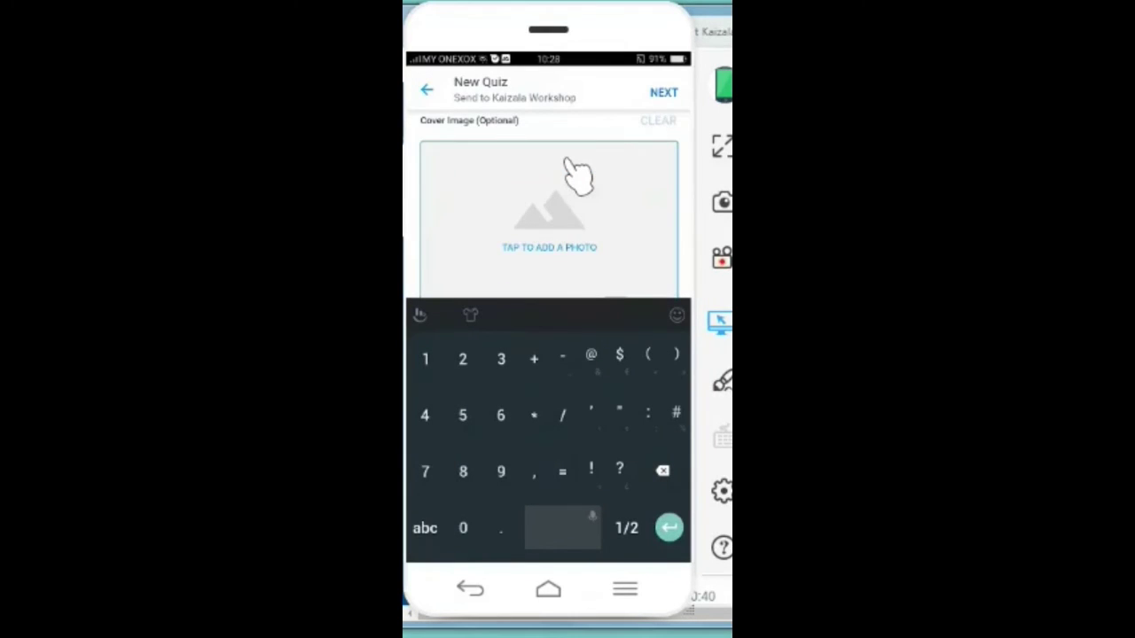
key(Escape)
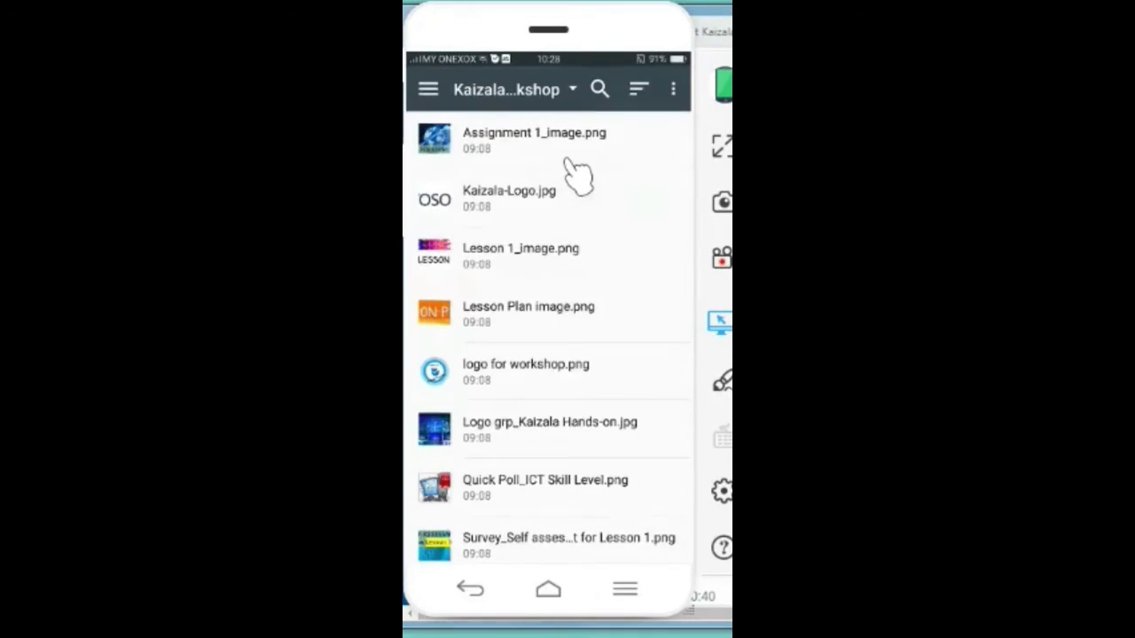
click(568, 162)
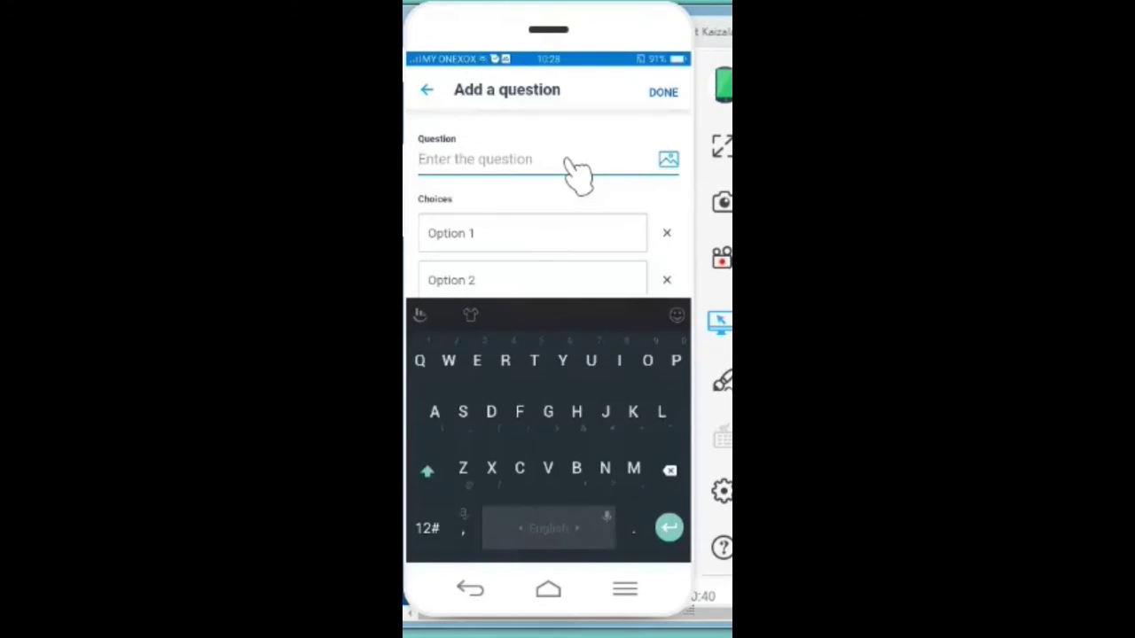
Enter the question 'How long is the current MCO', fixing a typo.
text(How ling)
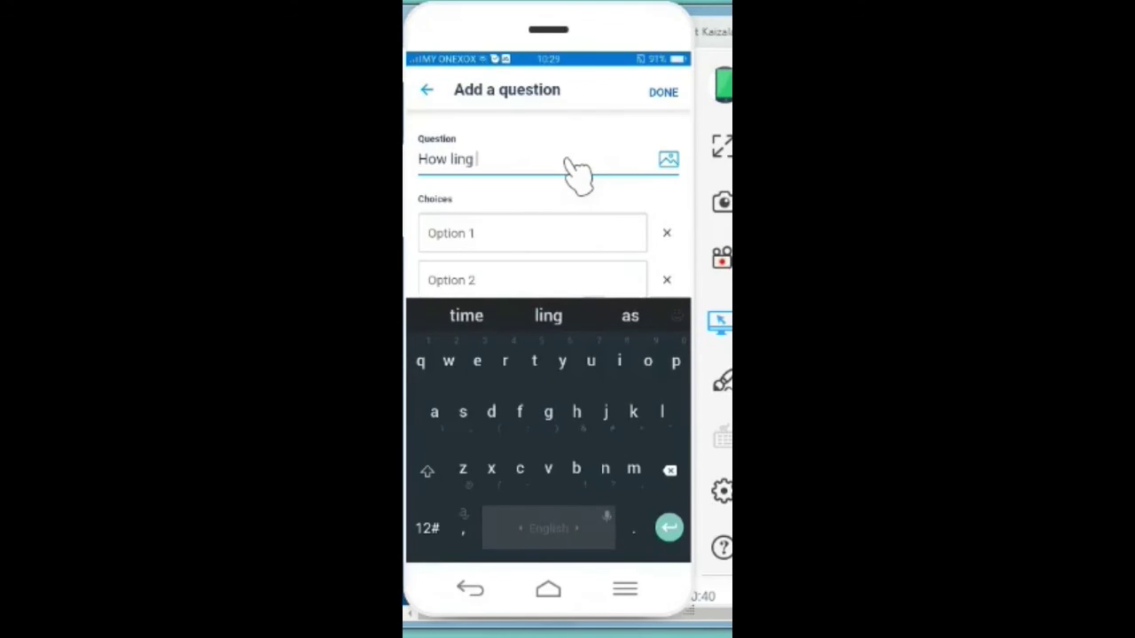
key(BackSpace)
key(BackSpace)
key(BackSpace)
text(ong is the current MCO)
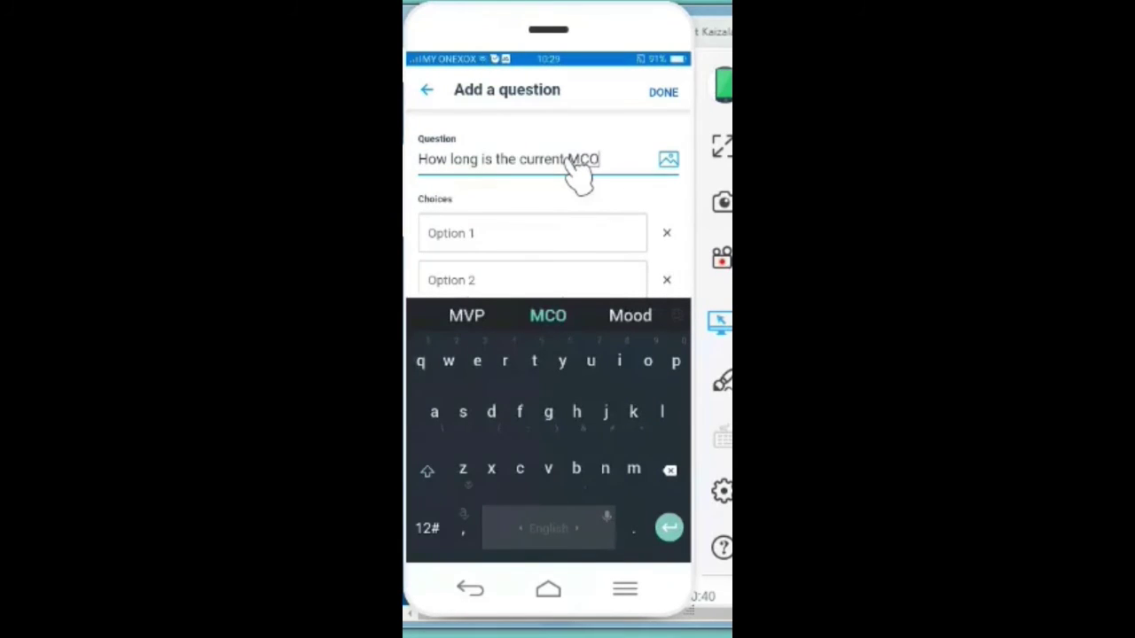
key(Return)
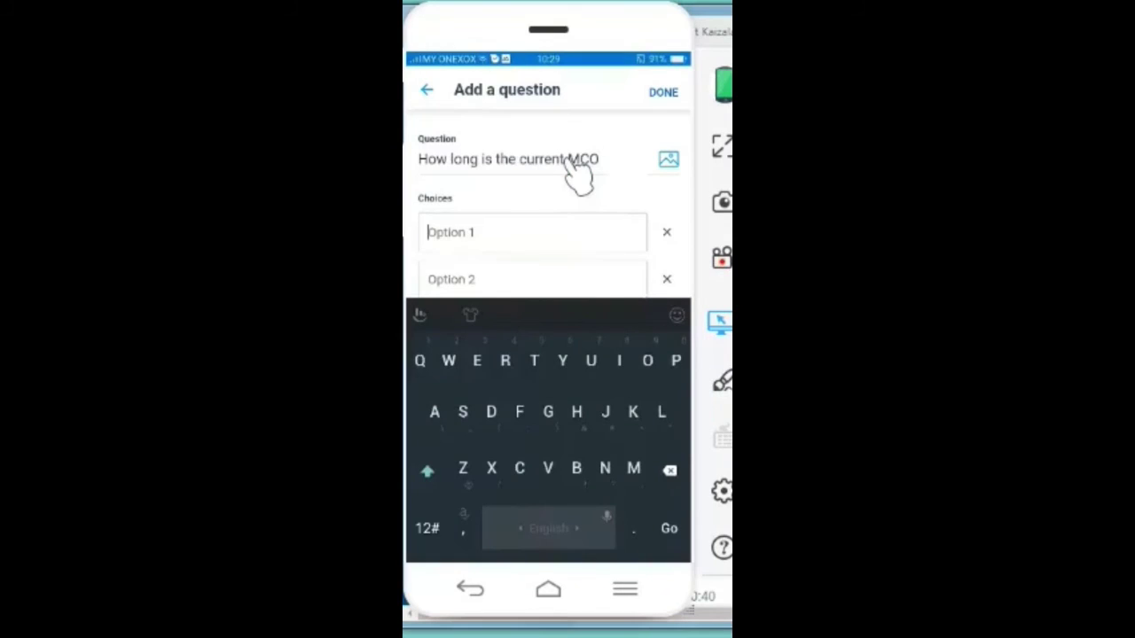
Fill the answer choices with 1 week, 2 weeks and 1 month.
text(1)
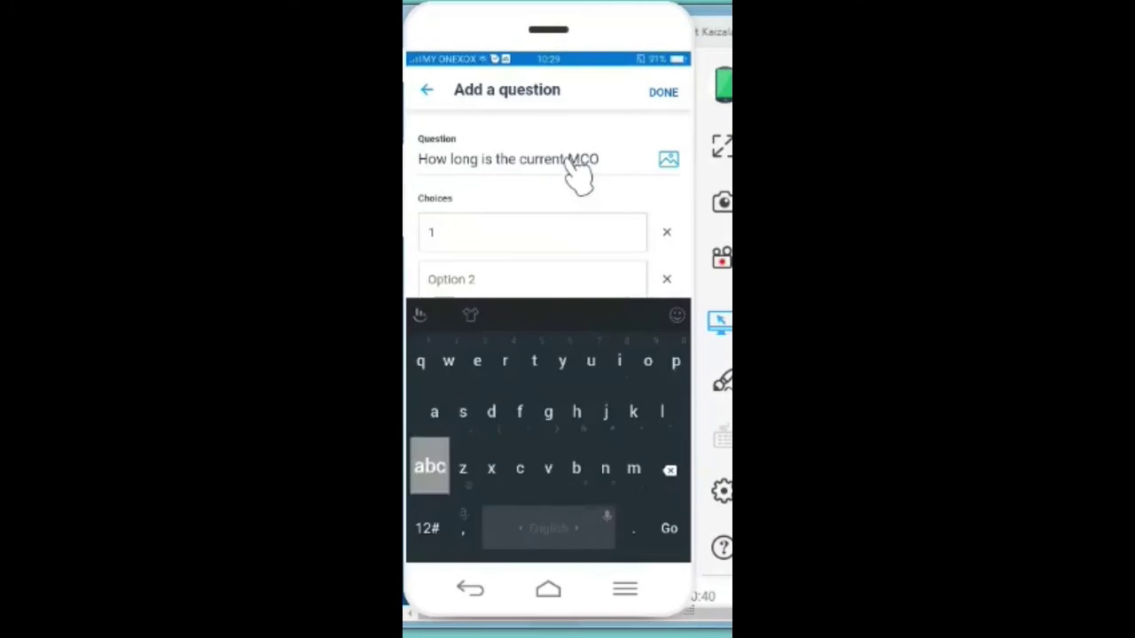
text( week)
key(Return)
text(2 week)
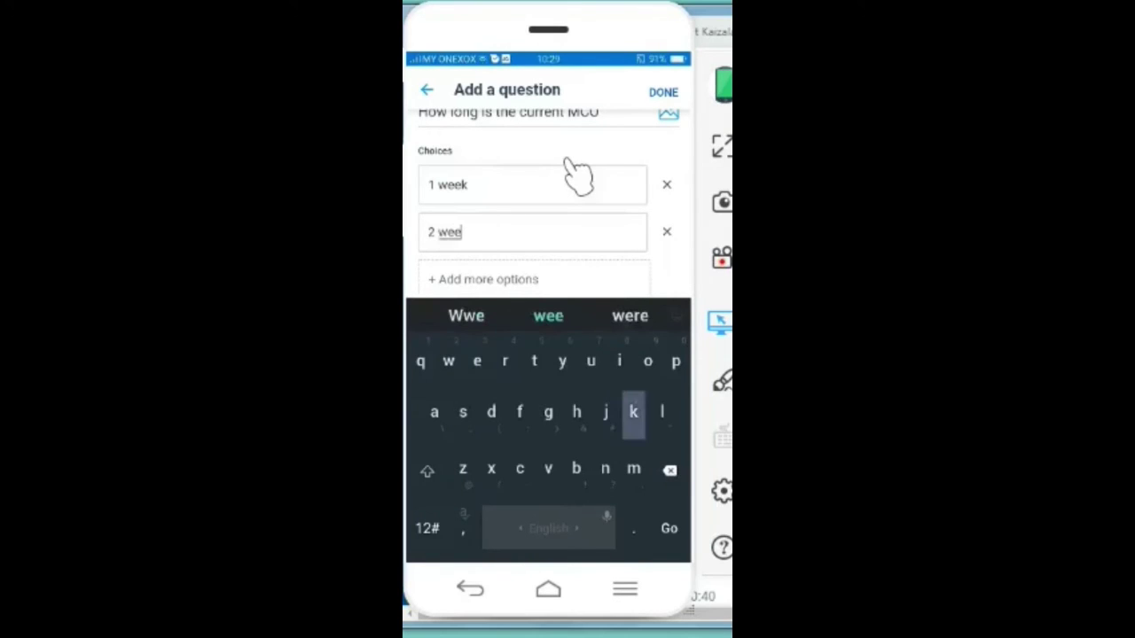
text(s)
key(Return)
key(Escape)
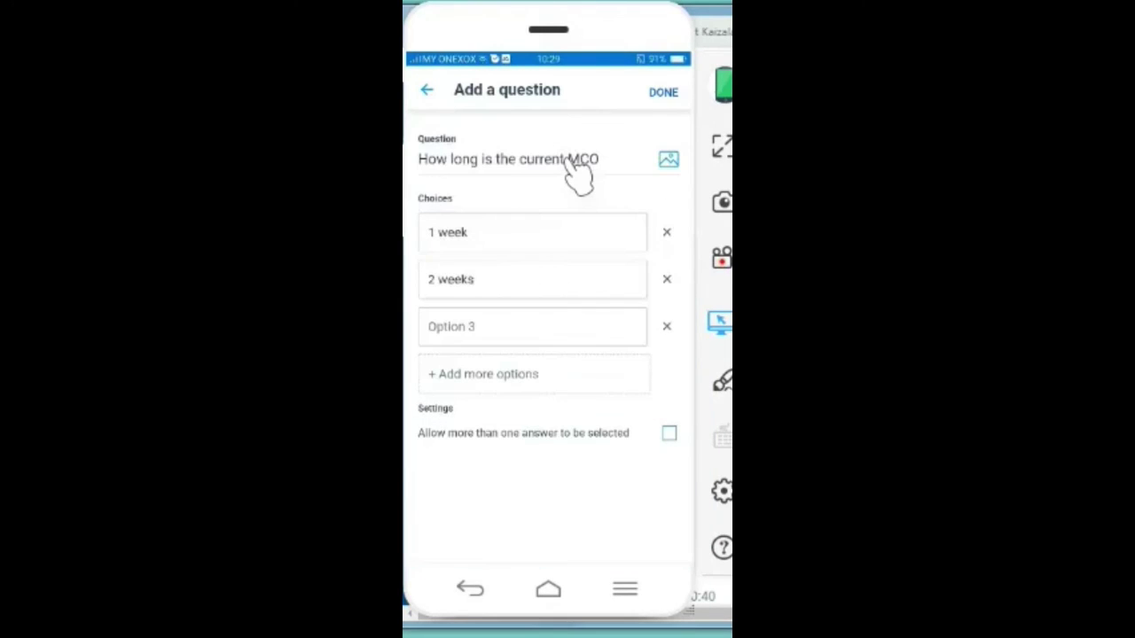
key(Tab)
text(1)
text( mon)
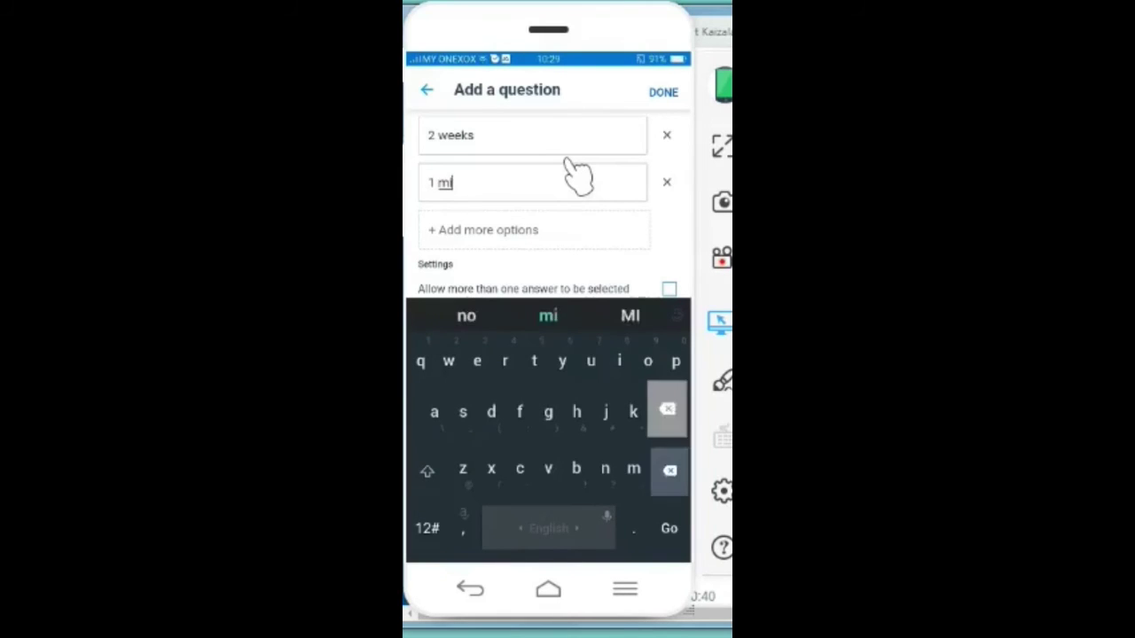
text(th)
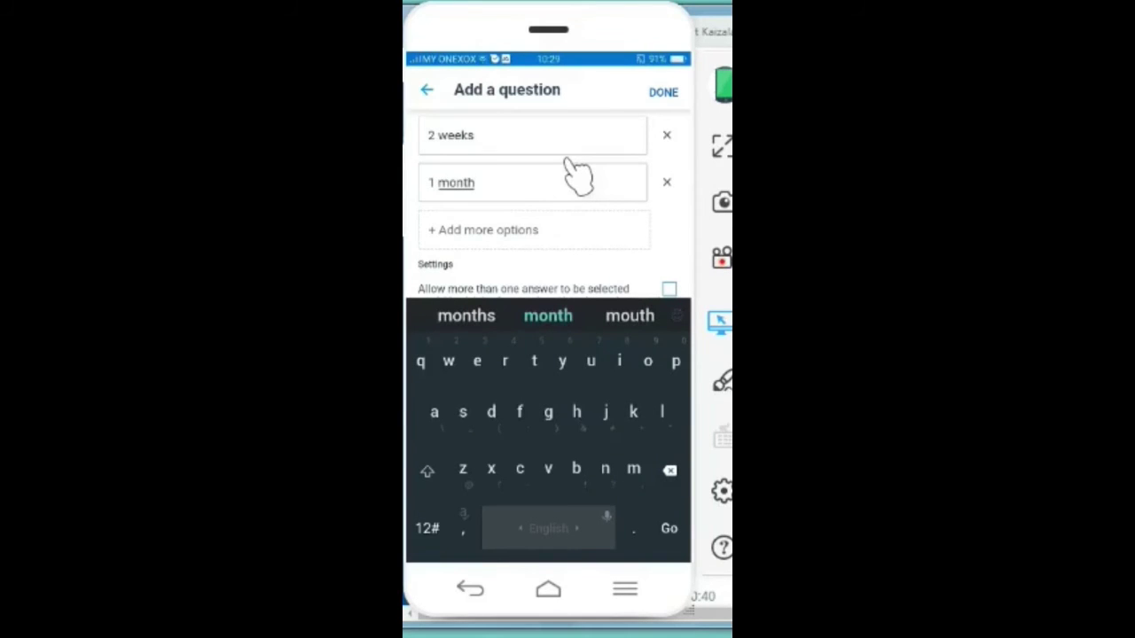
scroll(575, 175, down, 2)
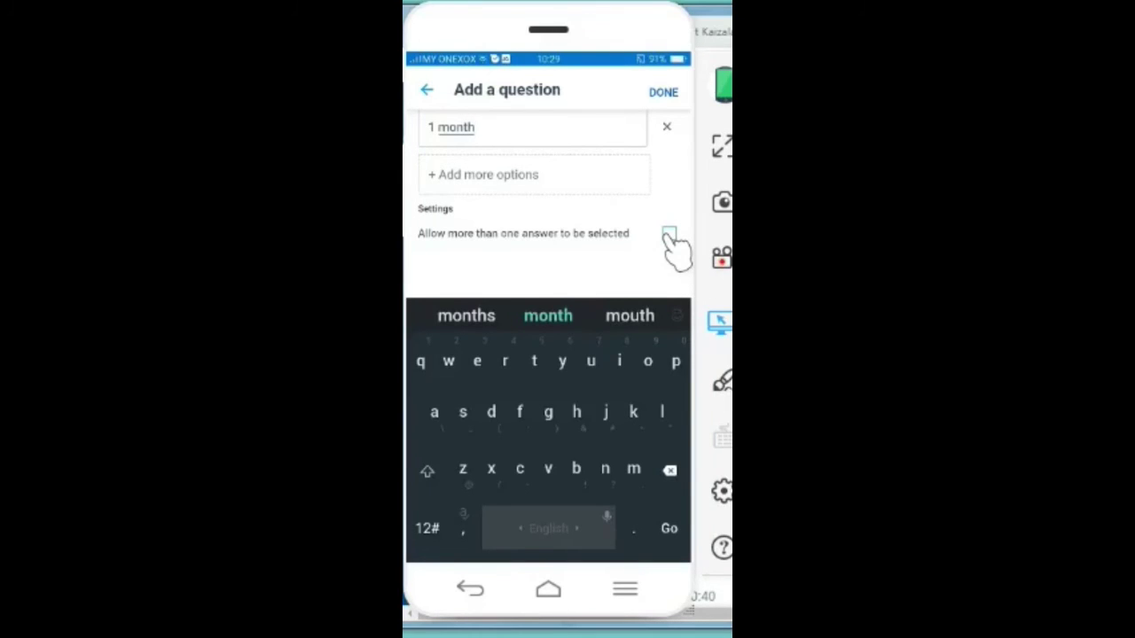
scroll(672, 248, up, 1)
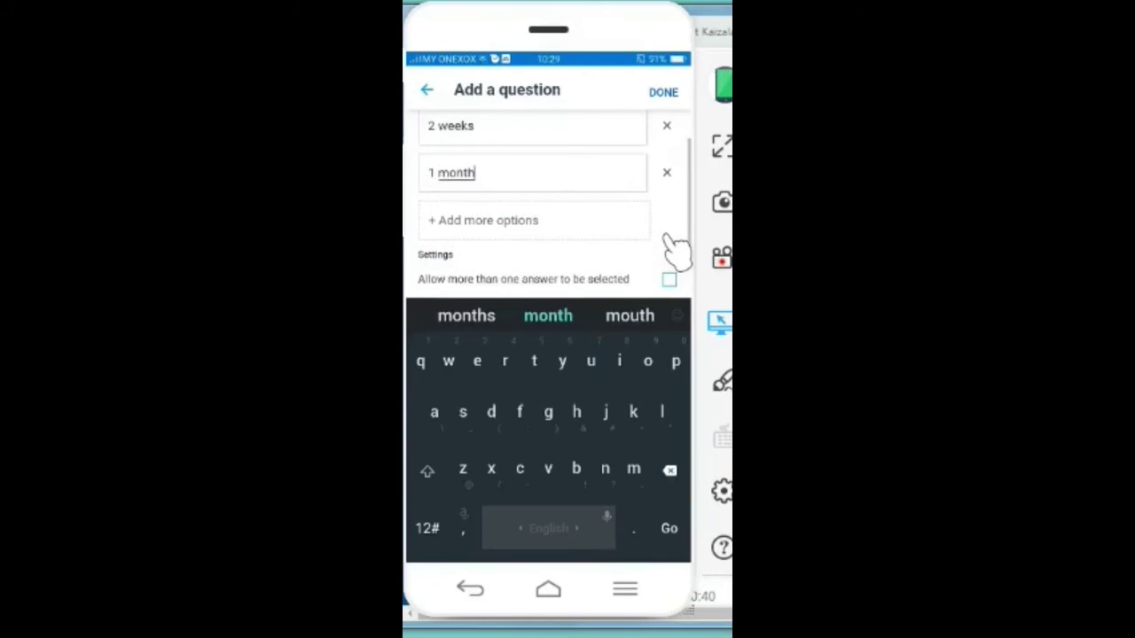
scroll(674, 250, up, 4)
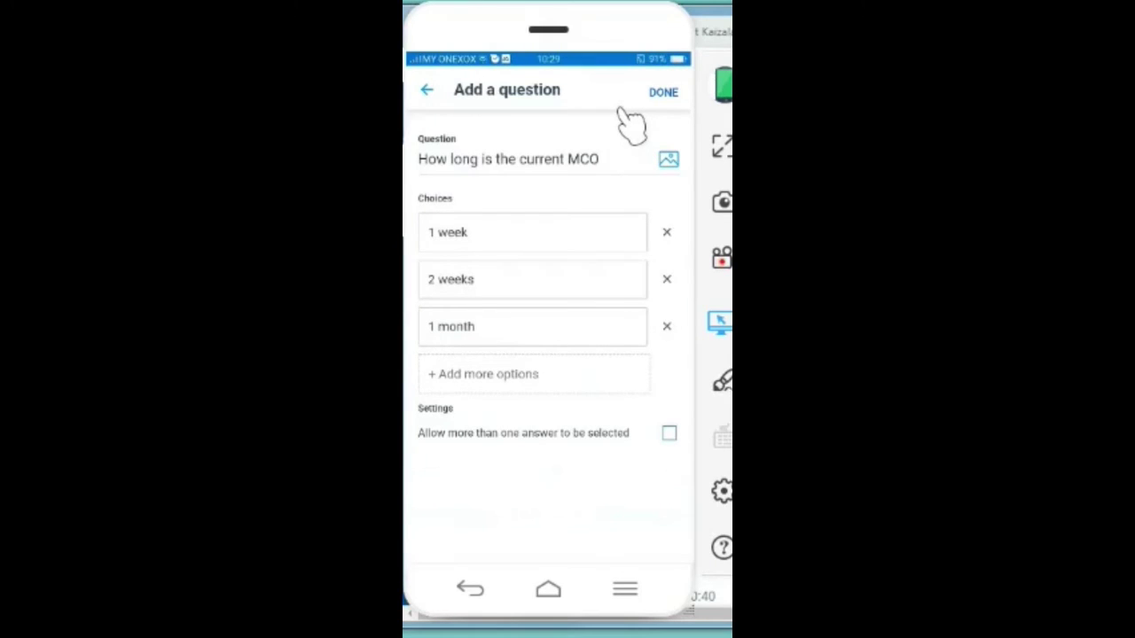
Mark 1 month as the correct answer, submit the question and continue to Quiz Options.
click(538, 282)
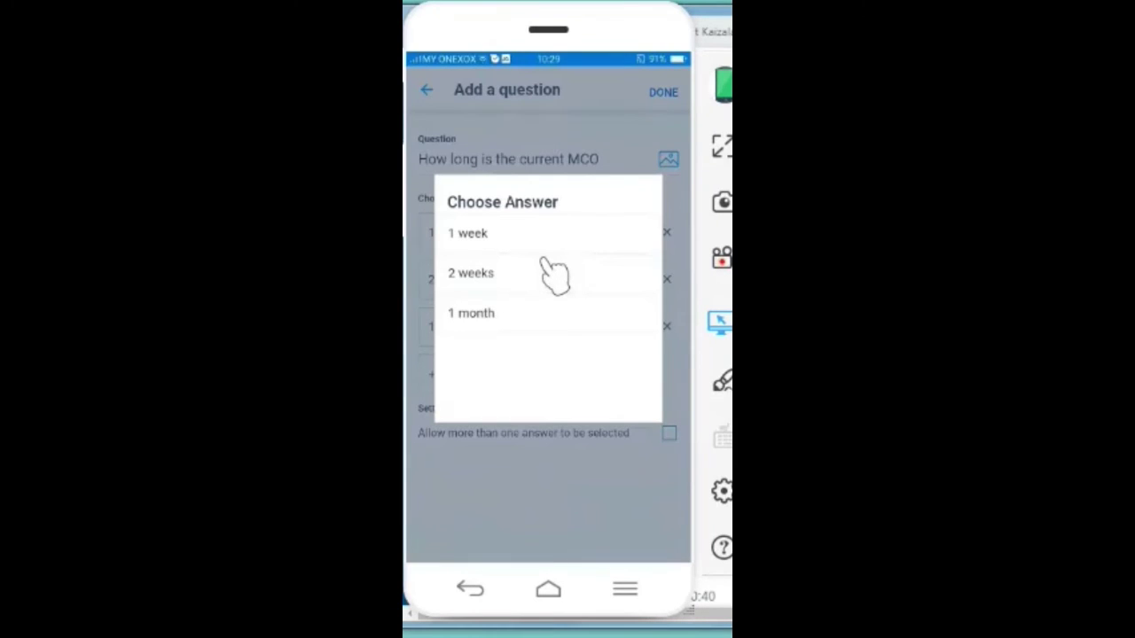
click(494, 317)
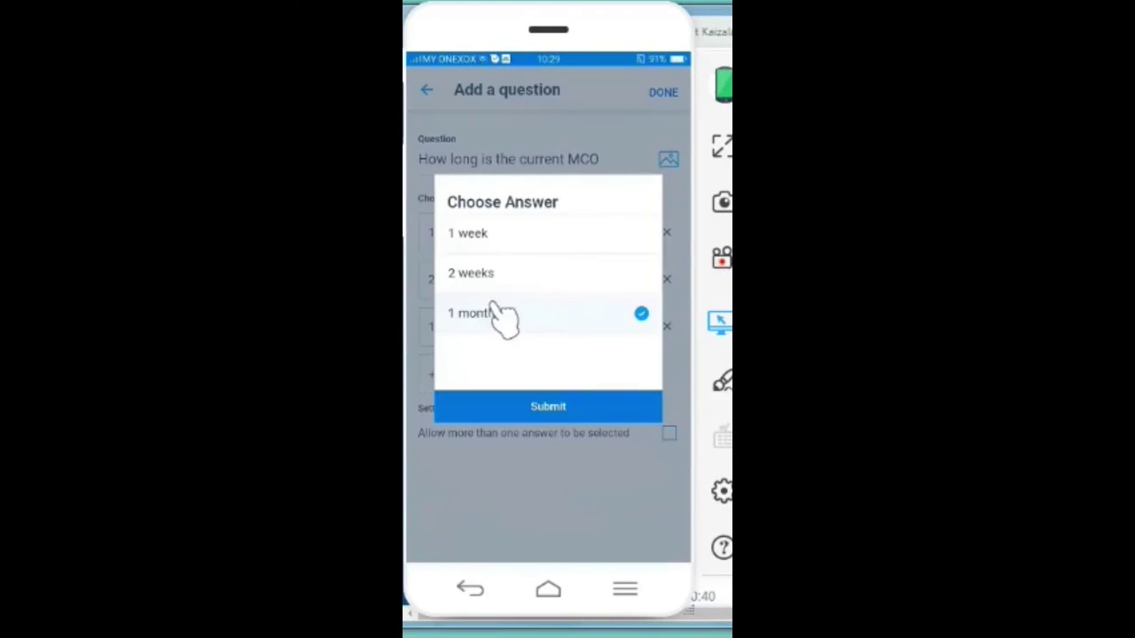
click(559, 410)
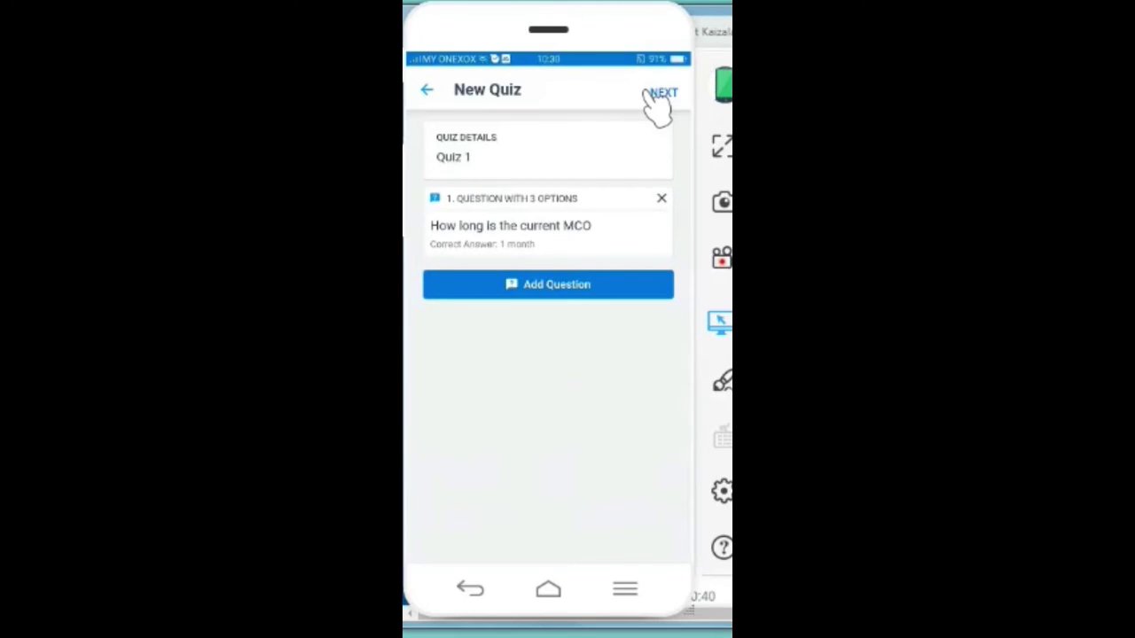
click(656, 94)
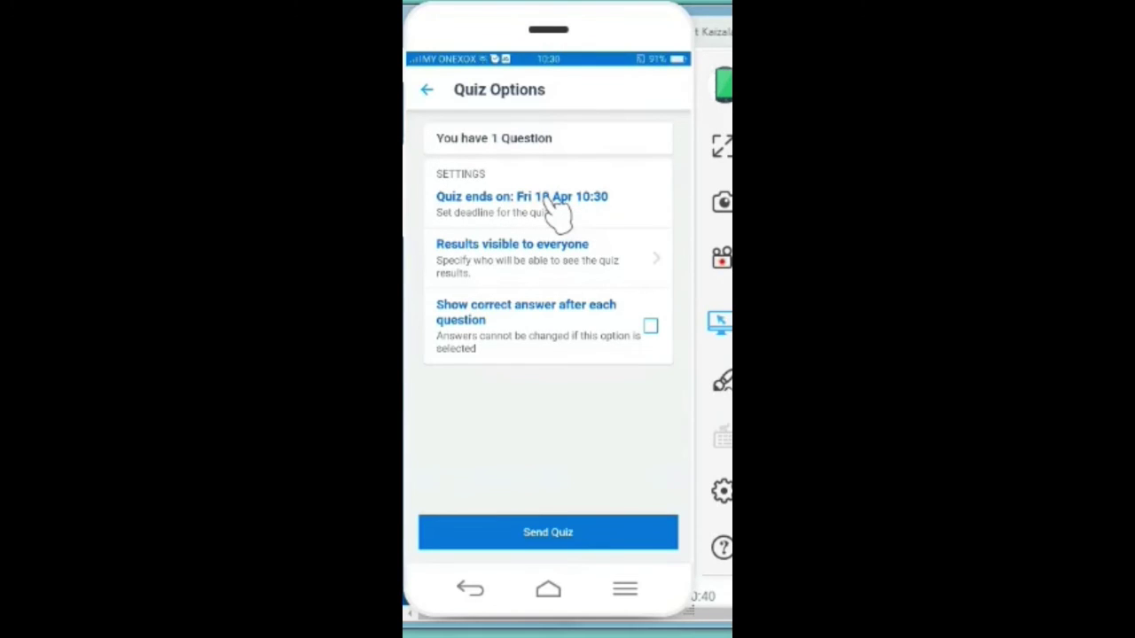
Change when Quiz 1 ends to Fri 3 Apr 16:30.
click(557, 210)
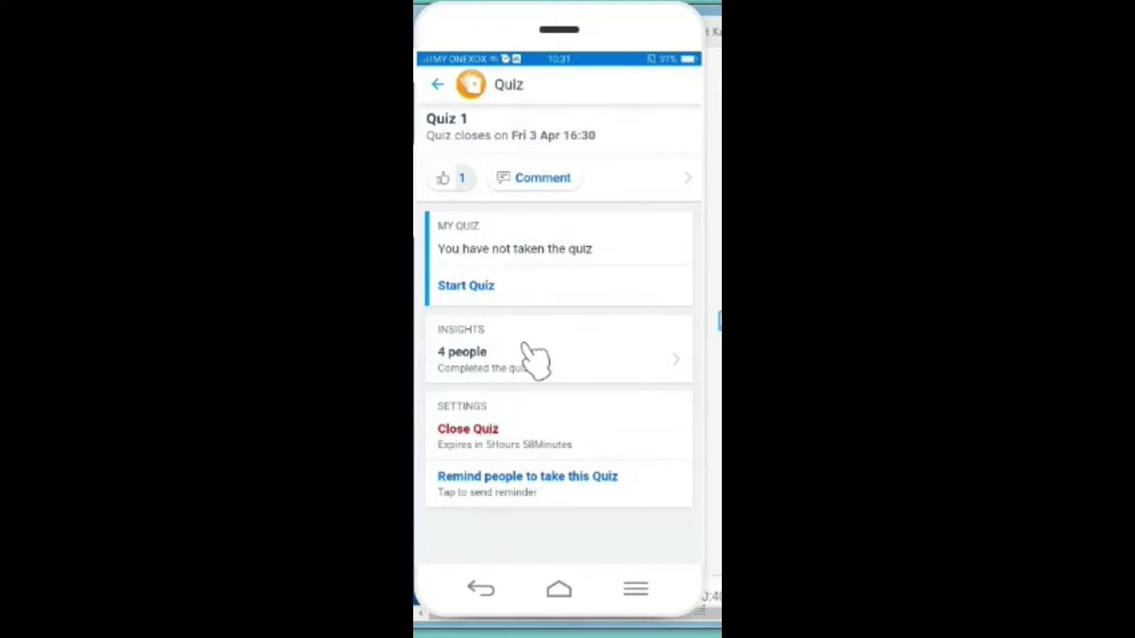
click(535, 359)
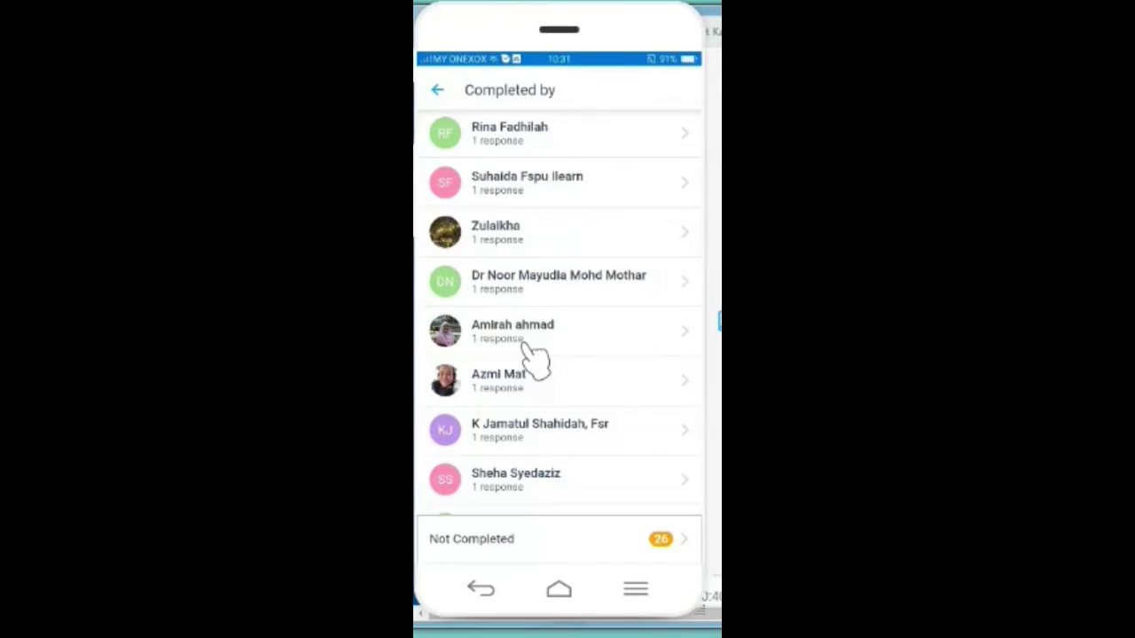
scroll(532, 355, down, 2)
scroll(532, 354, up, 2)
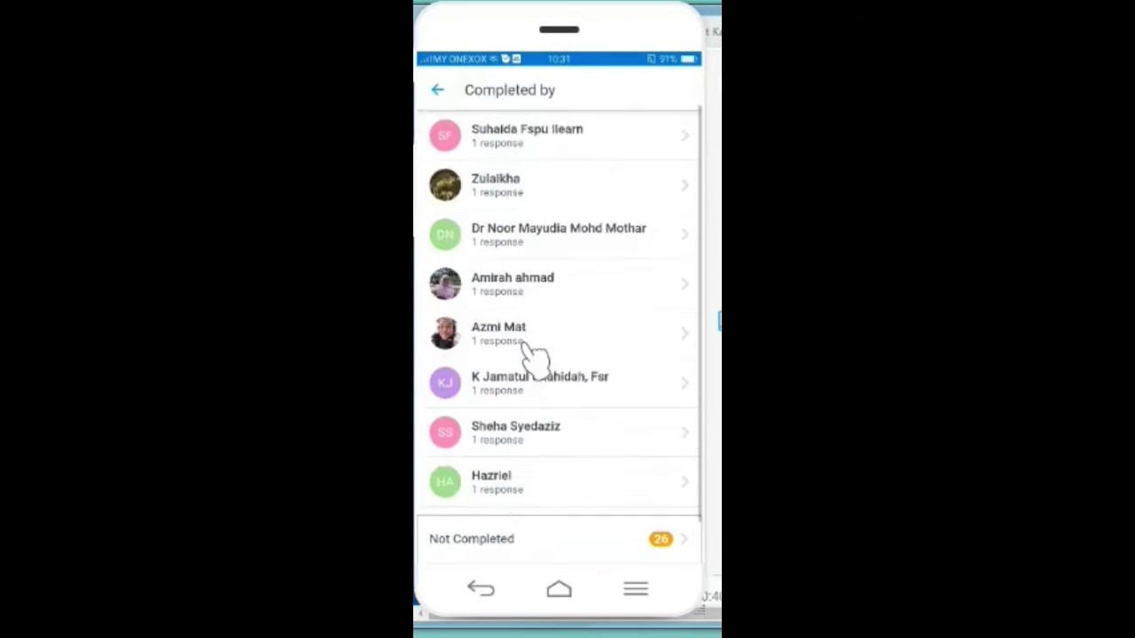
click(672, 547)
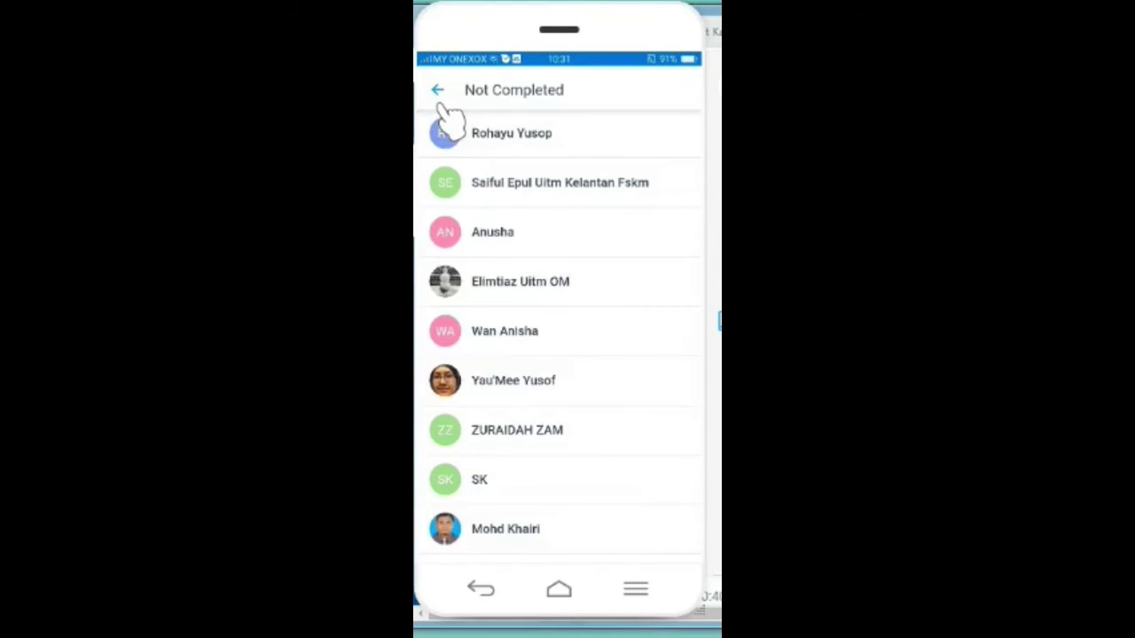
click(438, 92)
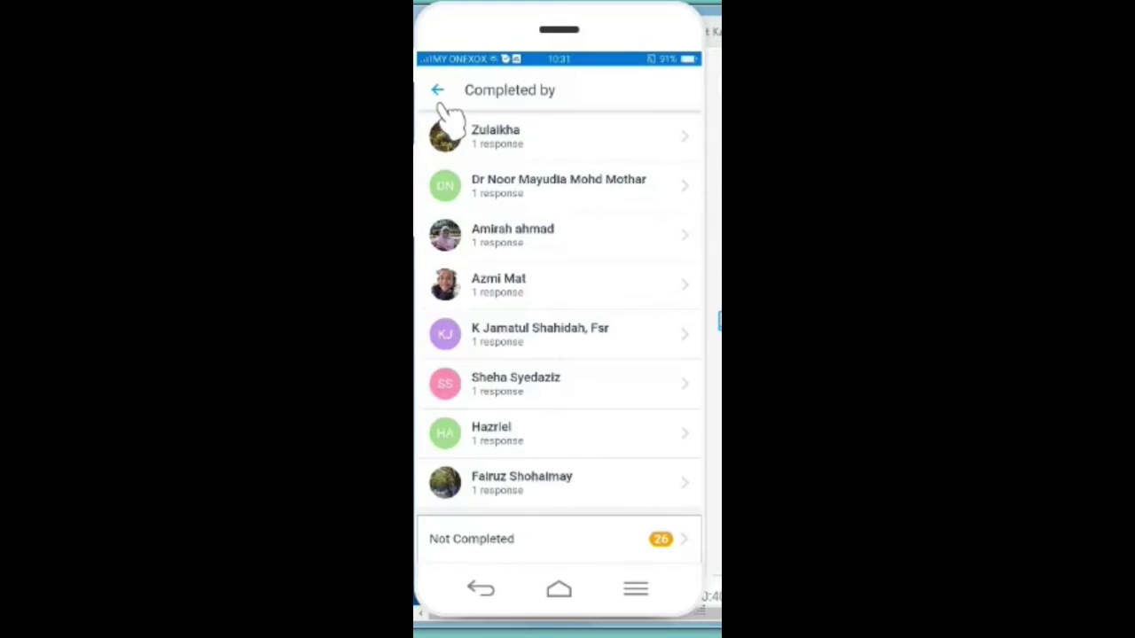
click(439, 94)
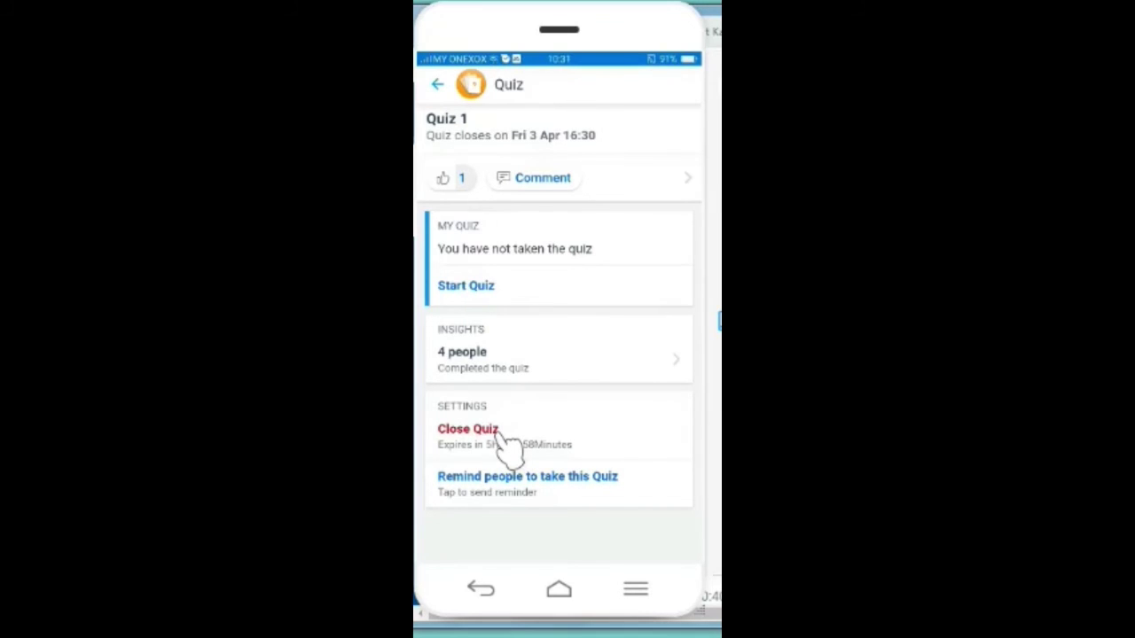
Close Quiz 1 to further responses and confirm with OK.
click(500, 435)
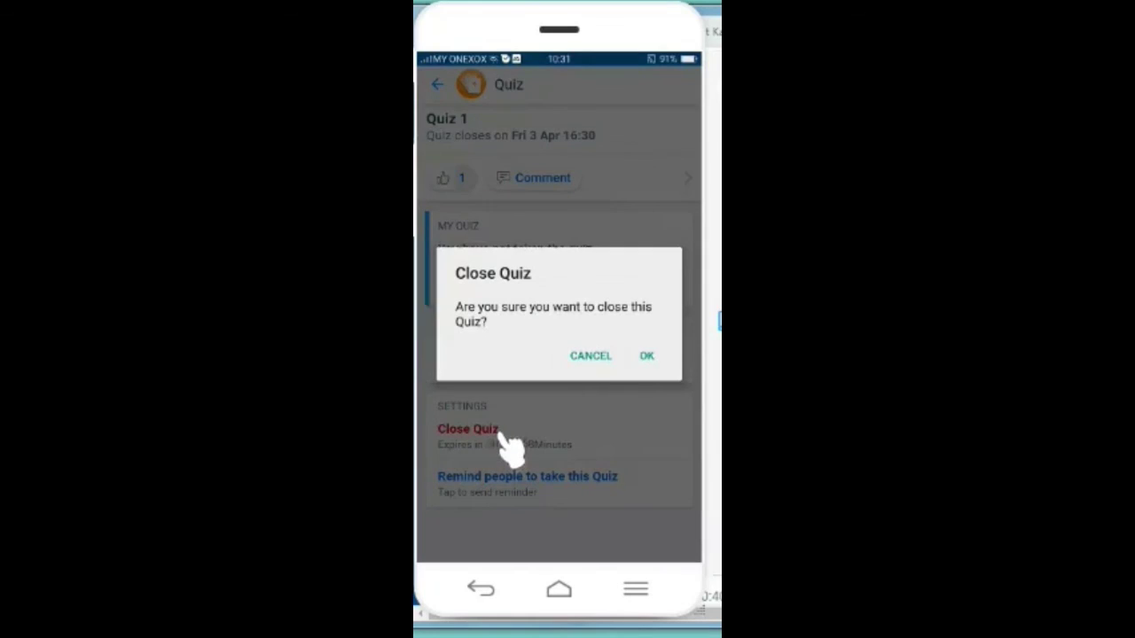
click(501, 434)
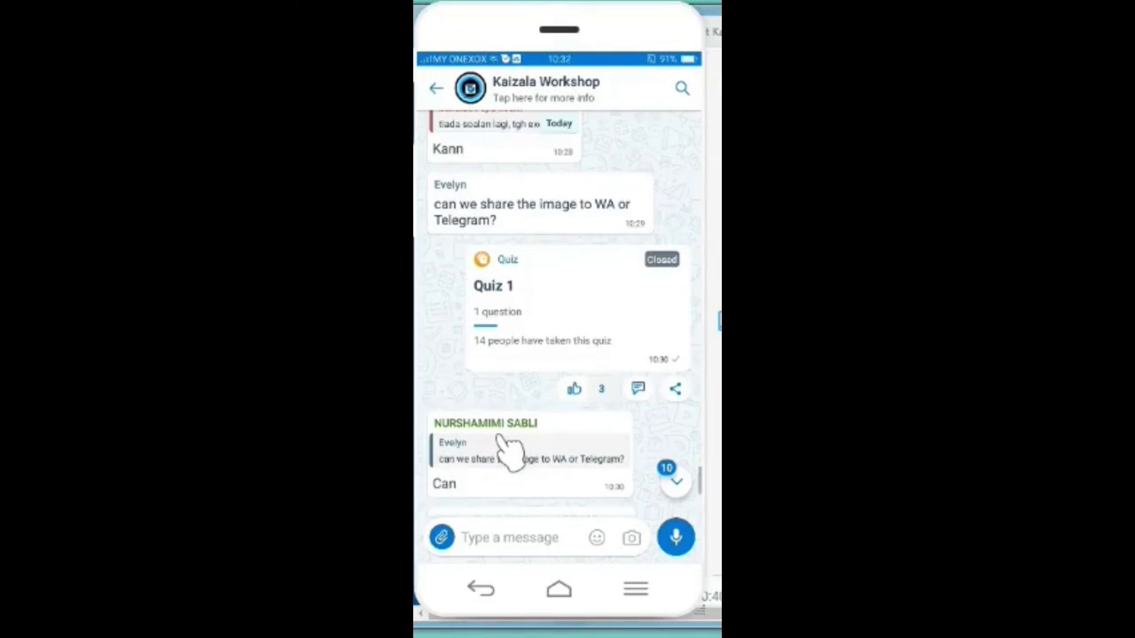
Scroll down the Workshop chat and bring up the Actions list.
scroll(508, 452, down, 5)
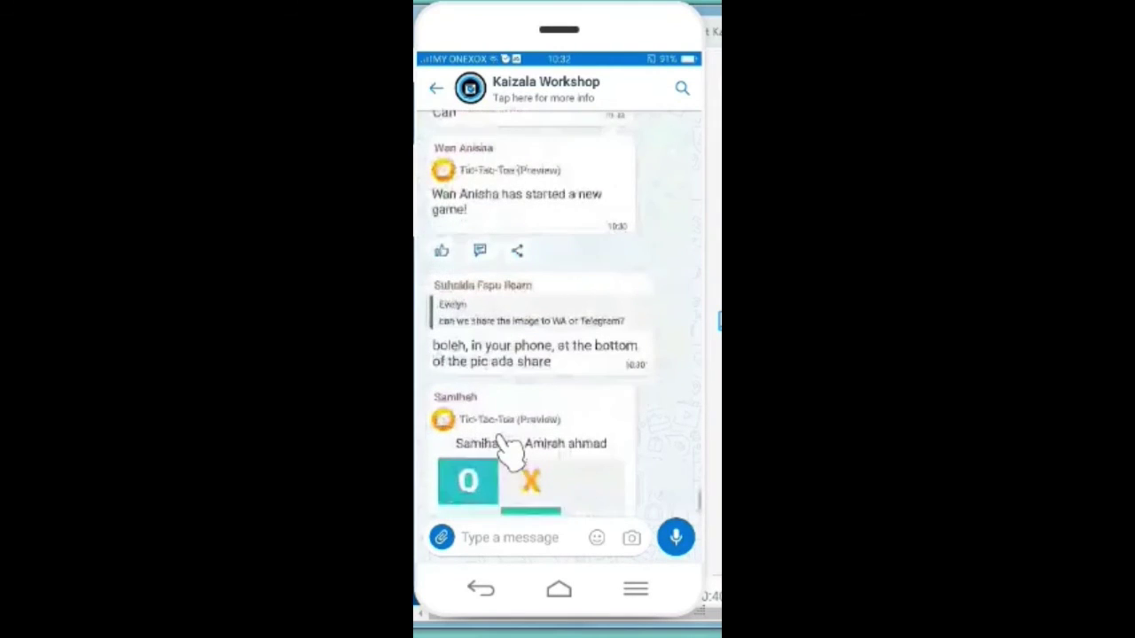
scroll(508, 452, down, 2)
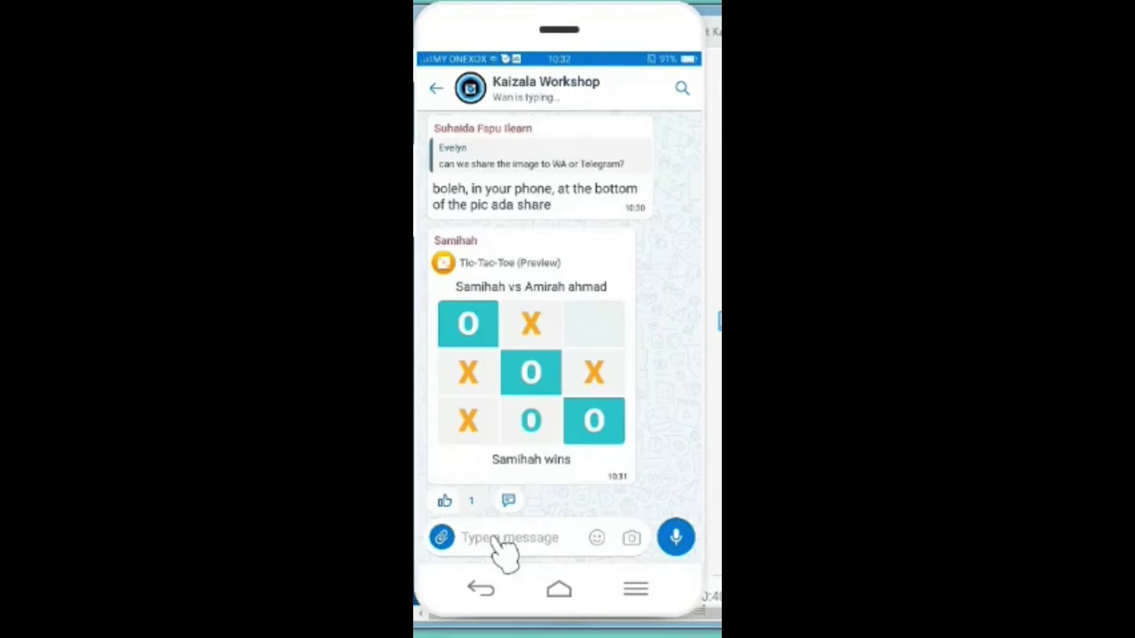
click(442, 538)
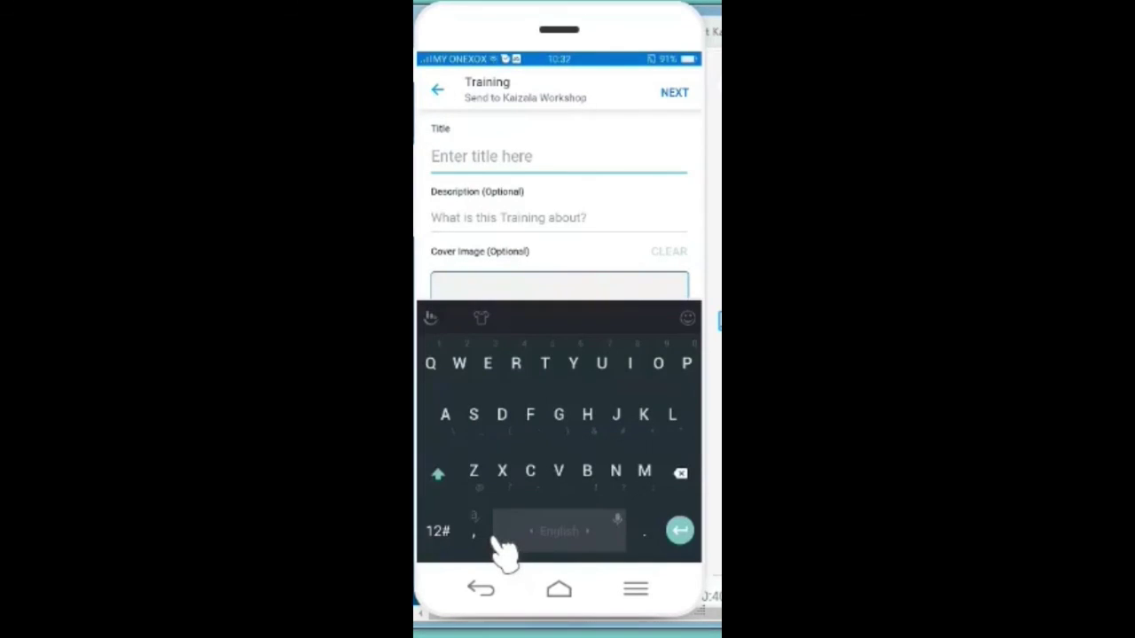
Title the training 'Topic 1' and pick the LESSON 1 cover image.
text(Tra)
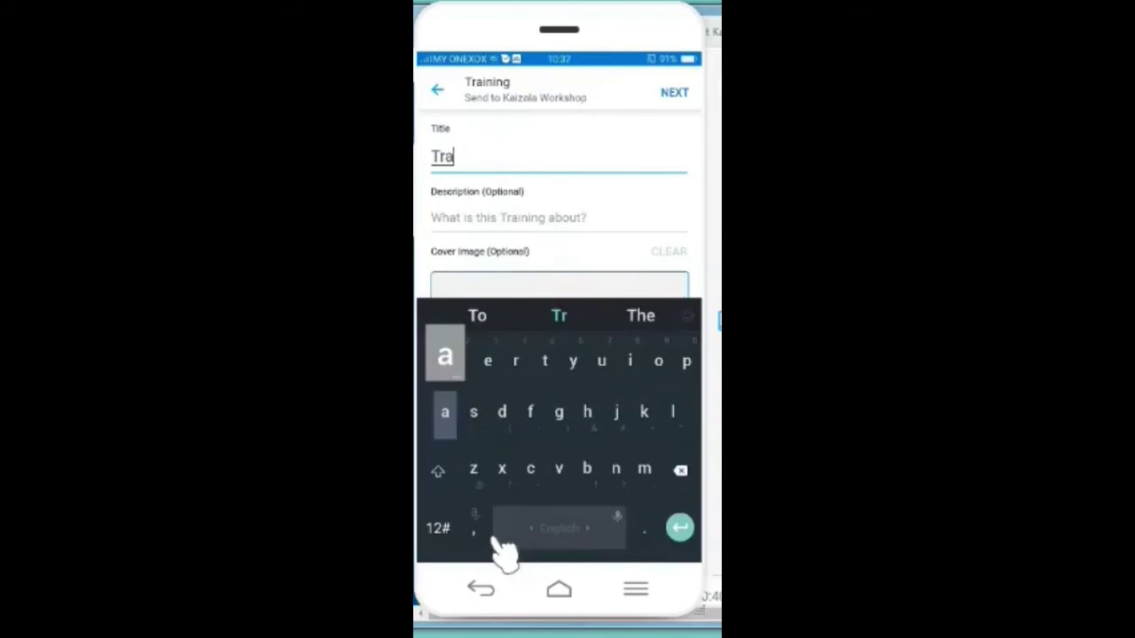
key(BackSpace)
key(BackSpace)
text(opic 1)
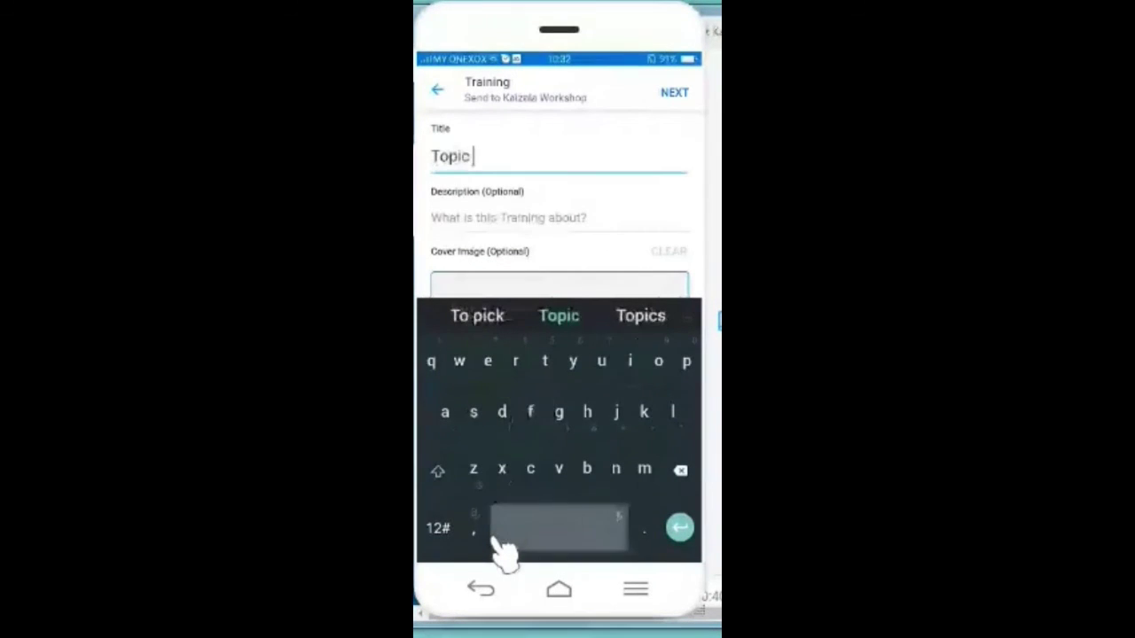
scroll(559, 204, down, 2)
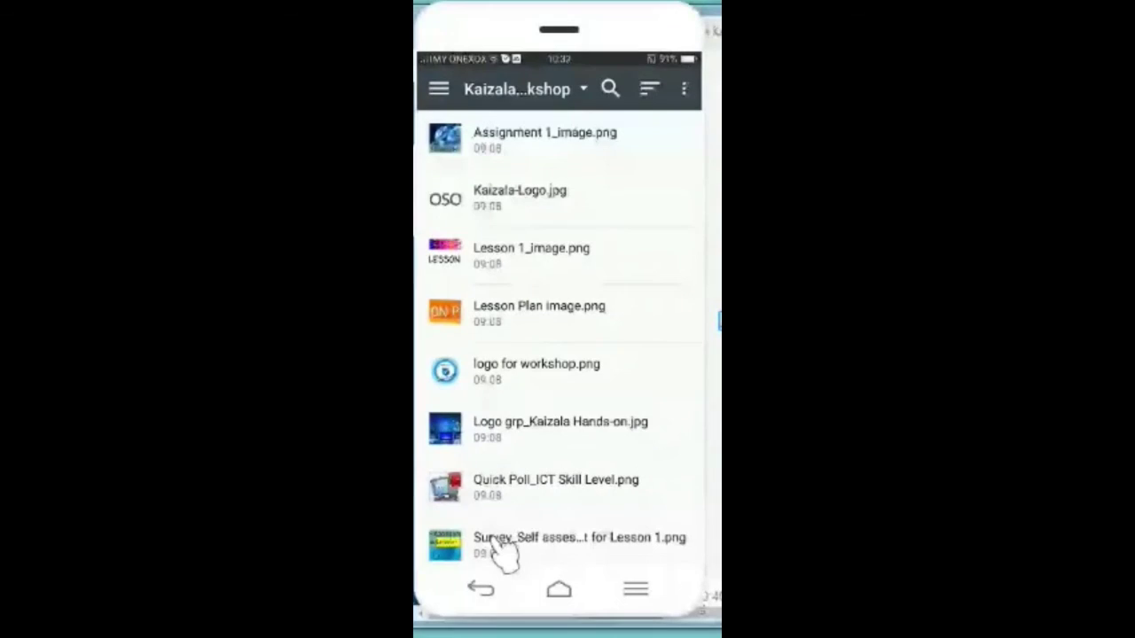
click(498, 543)
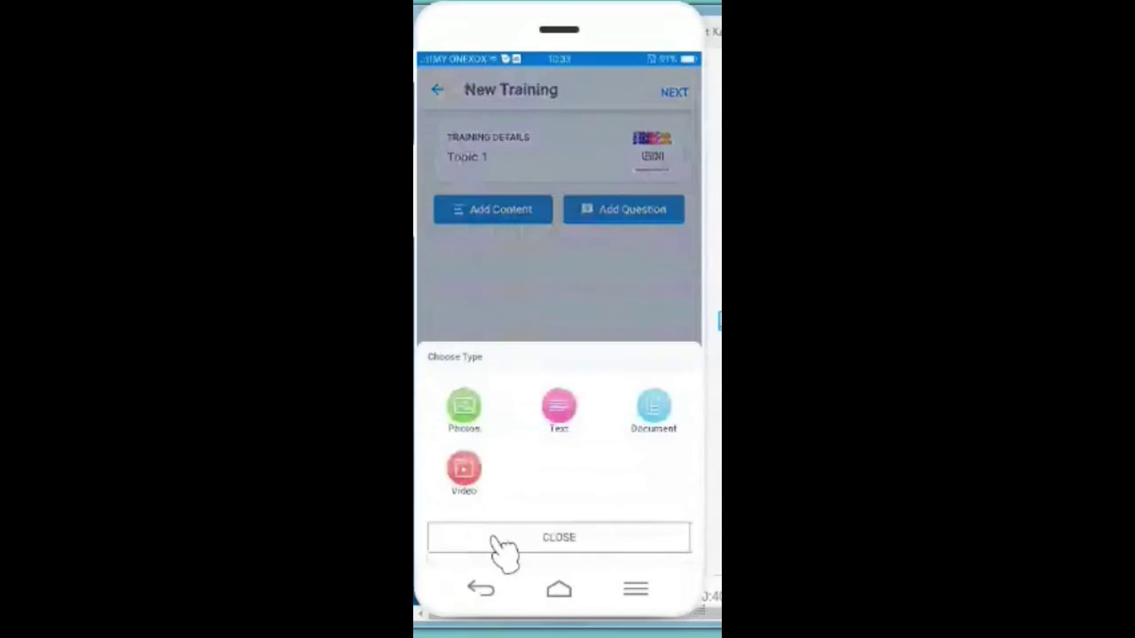
Choose Photos for Topic 1 and attach the Top 10 Workplace Stressors picture, searching 'Workplace stresd'.
click(495, 537)
click(495, 537)
scroll(501, 554, down, 3)
scroll(501, 554, down, 3)
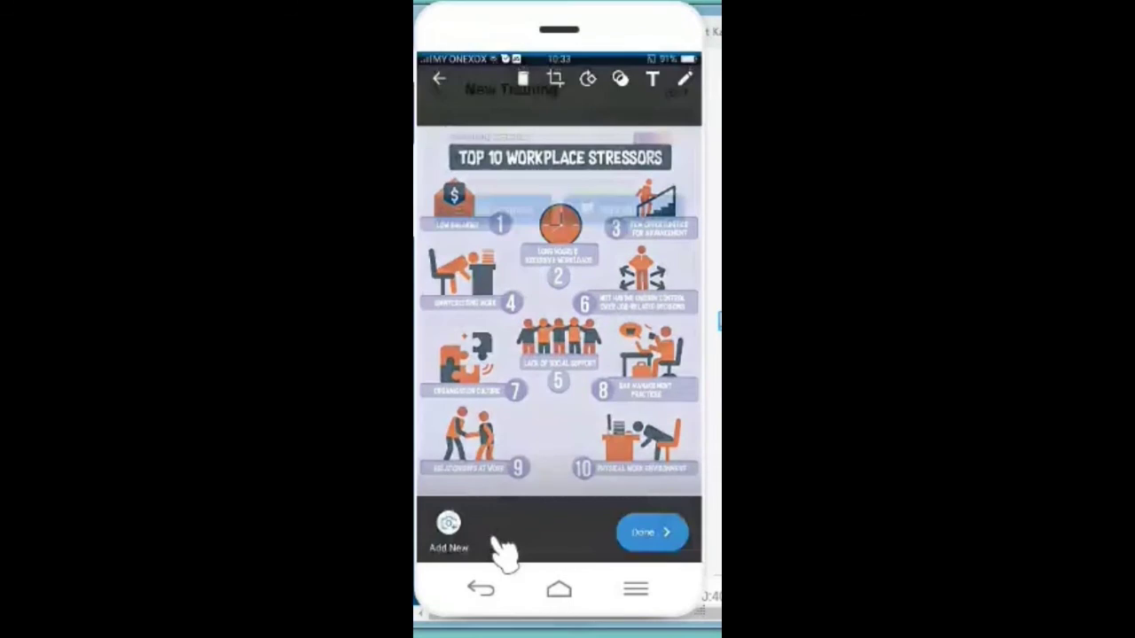
text(Workplace stresd)
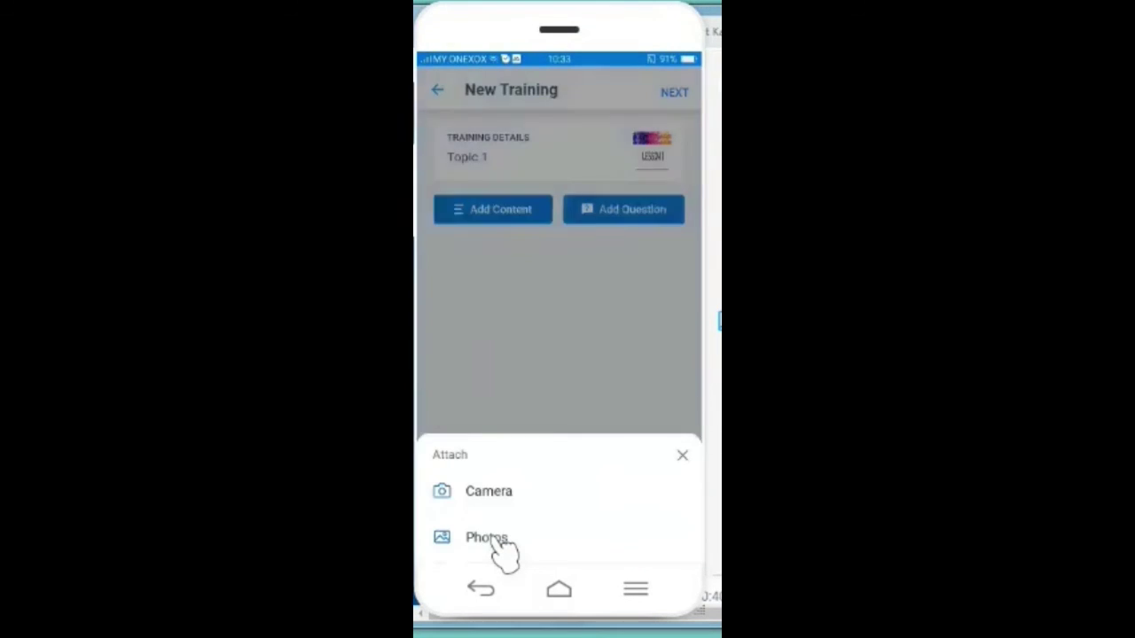
click(495, 538)
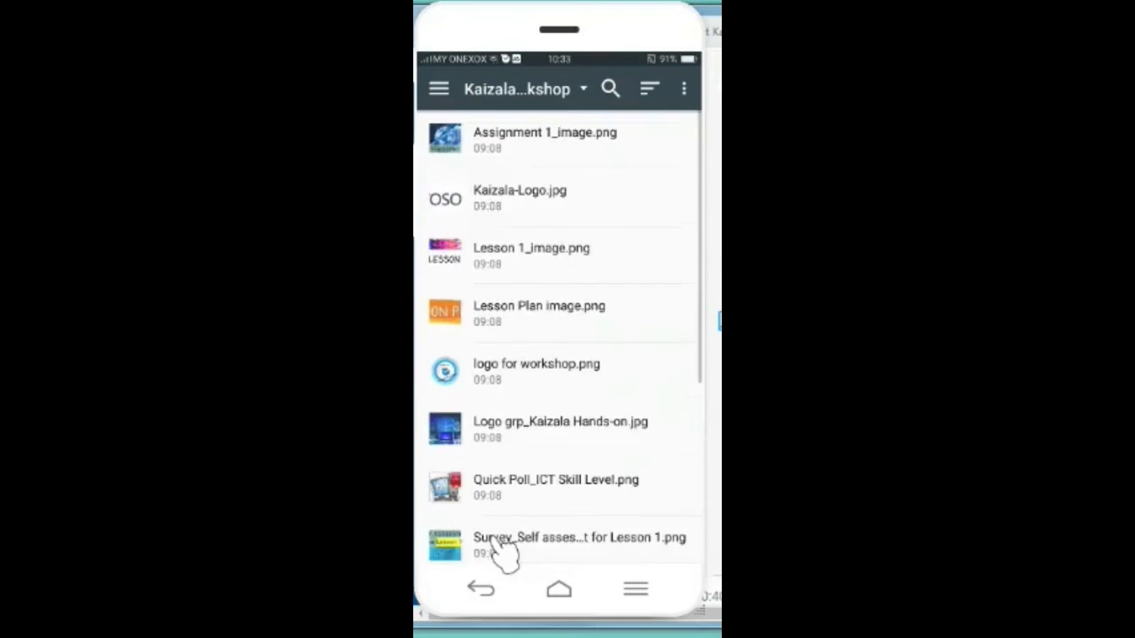
scroll(504, 551, down, 3)
scroll(503, 551, down, 3)
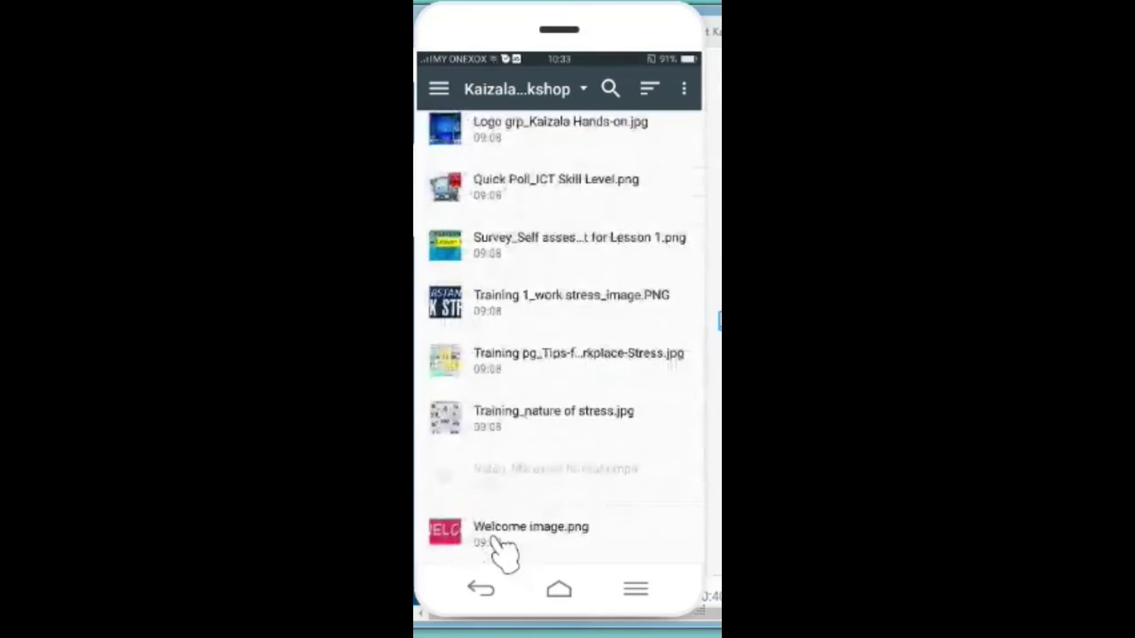
click(495, 539)
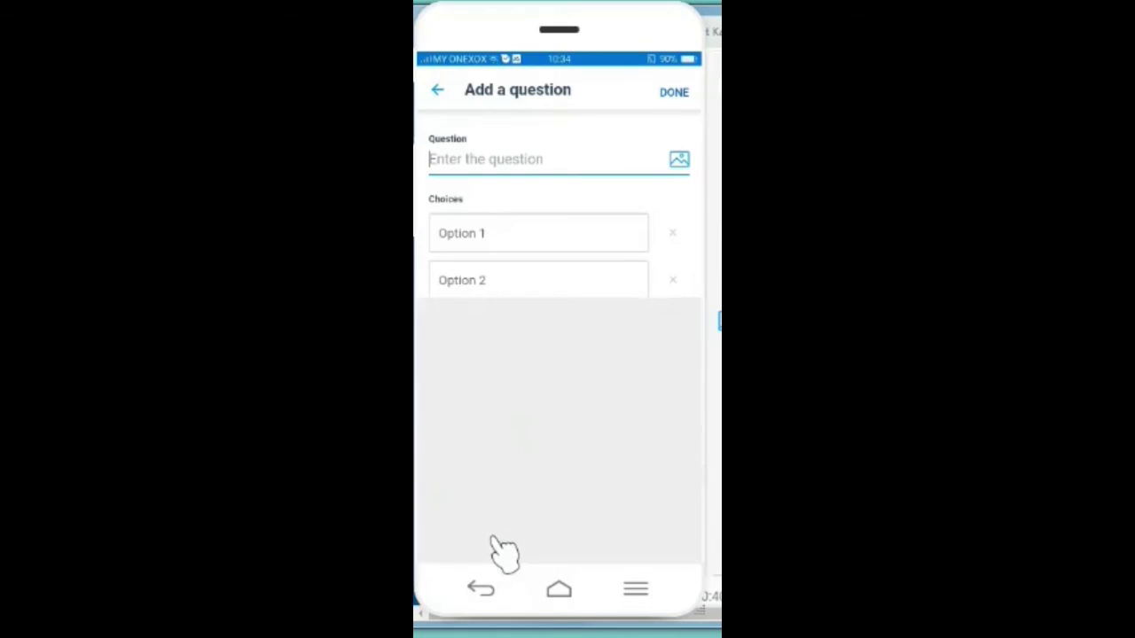
Enter the question 'Nature of stress' with answer choices Workplace, Job load and Salary.
text(Nature of stress)
click(496, 233)
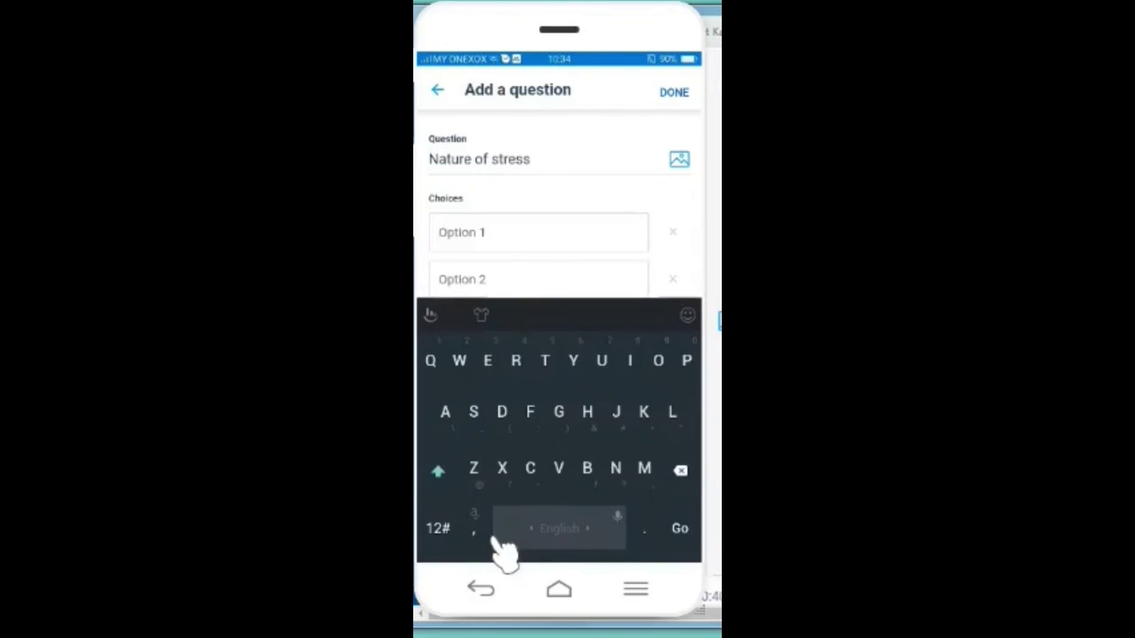
text(Workplace)
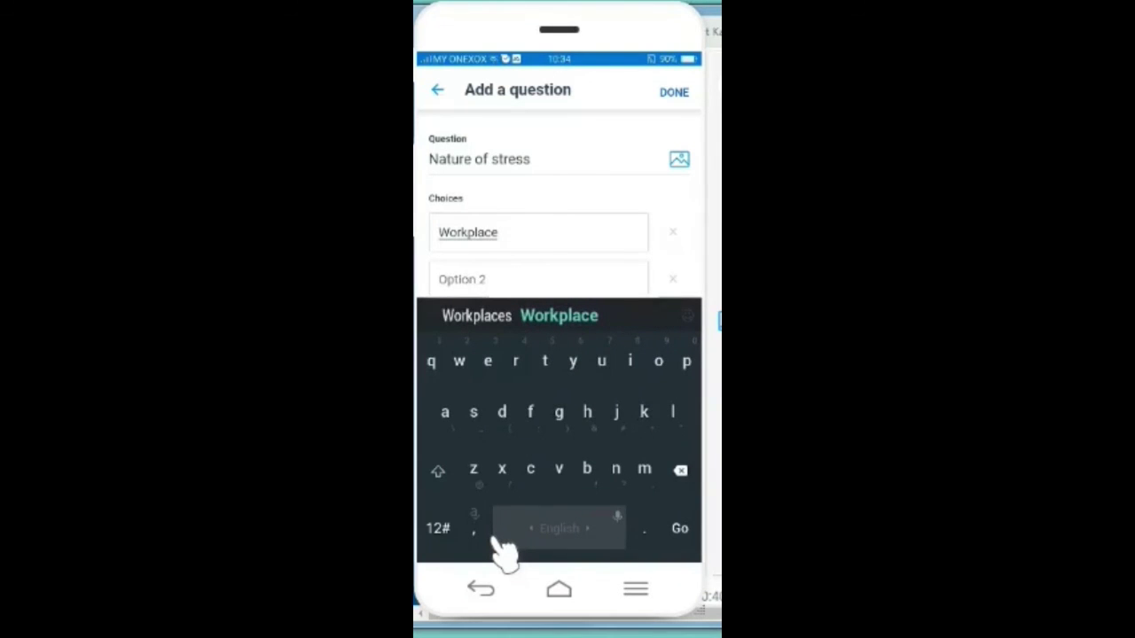
click(461, 279)
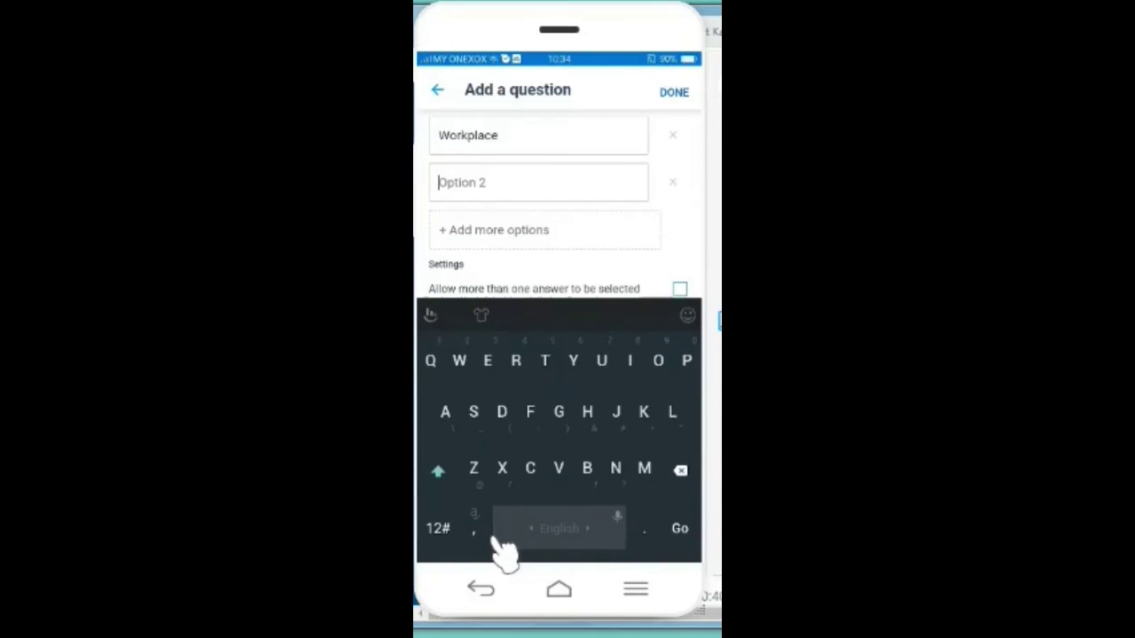
text(Job )
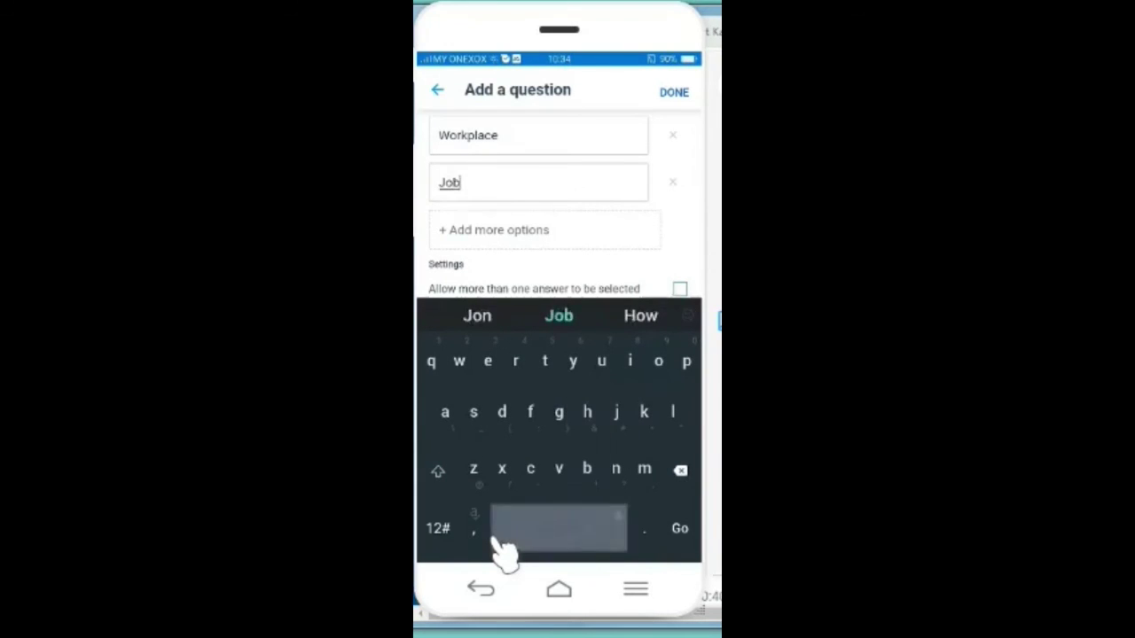
text(load)
text(Salary)
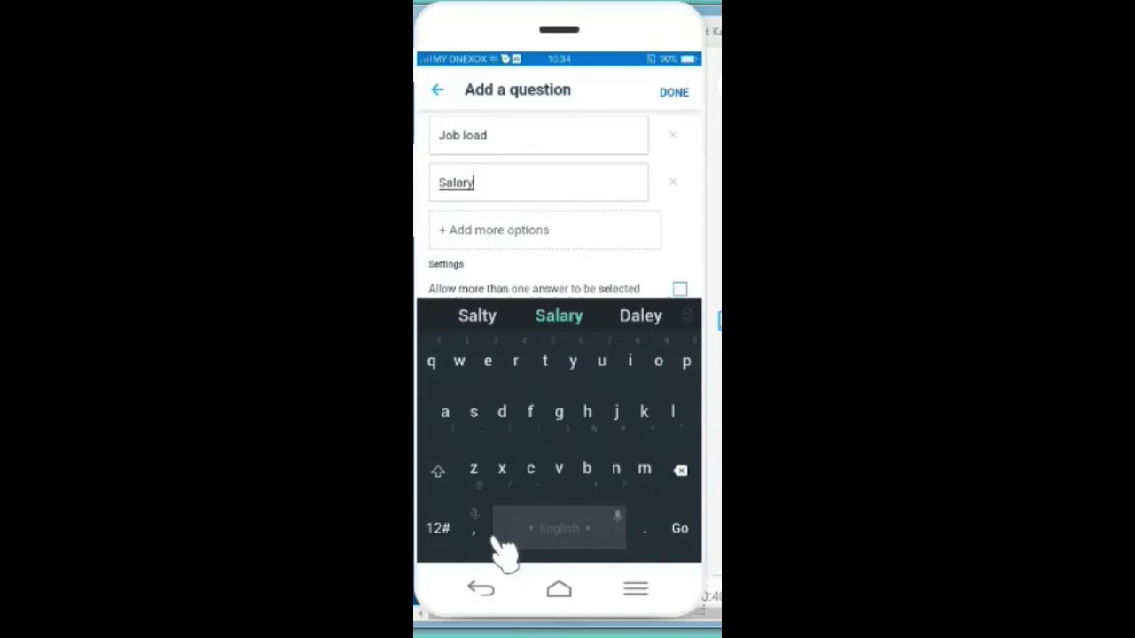
key(Escape)
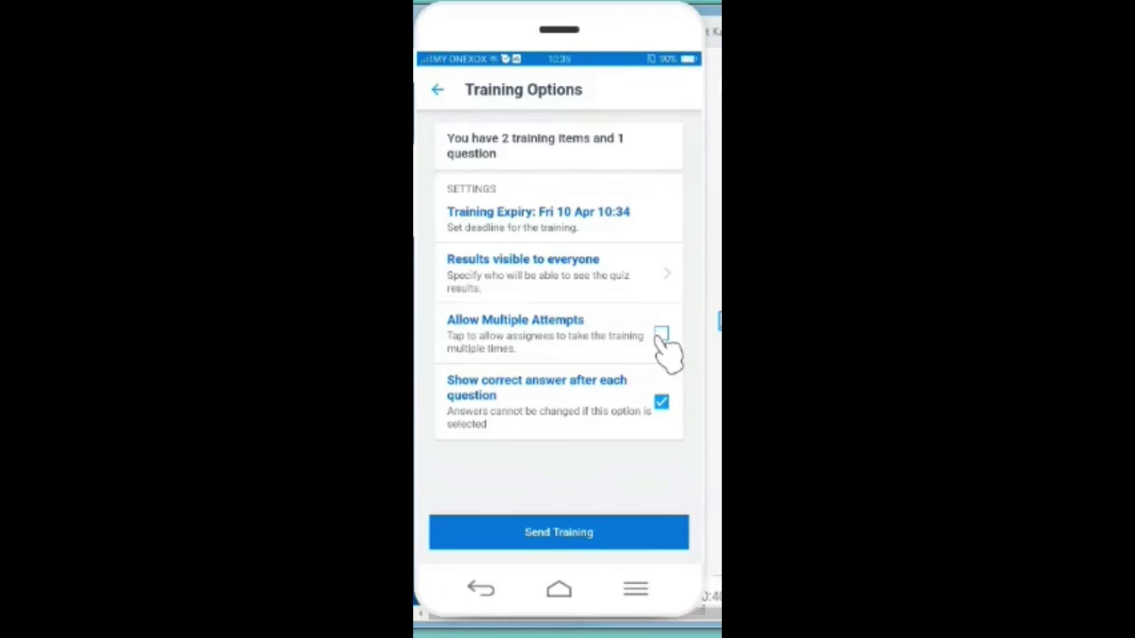
Tick Allow Multiple Attempts on the Topic 1 Training Options screen.
click(661, 335)
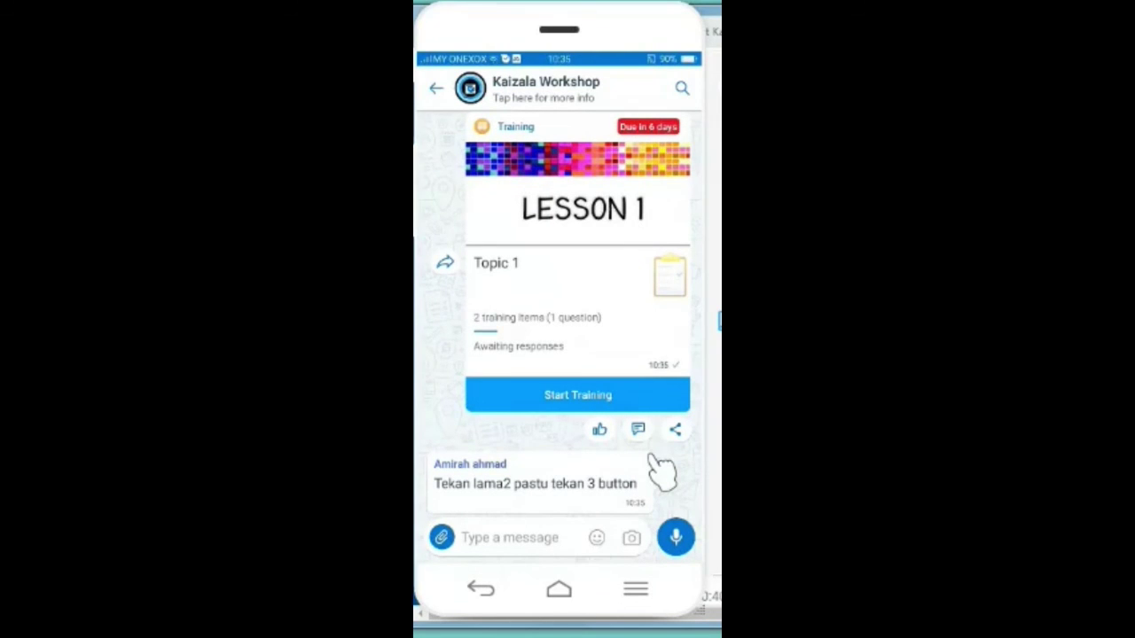
Take the Topic 1 training, ticking Workplace, Job load and Salary, then dismiss the Correct result.
click(634, 399)
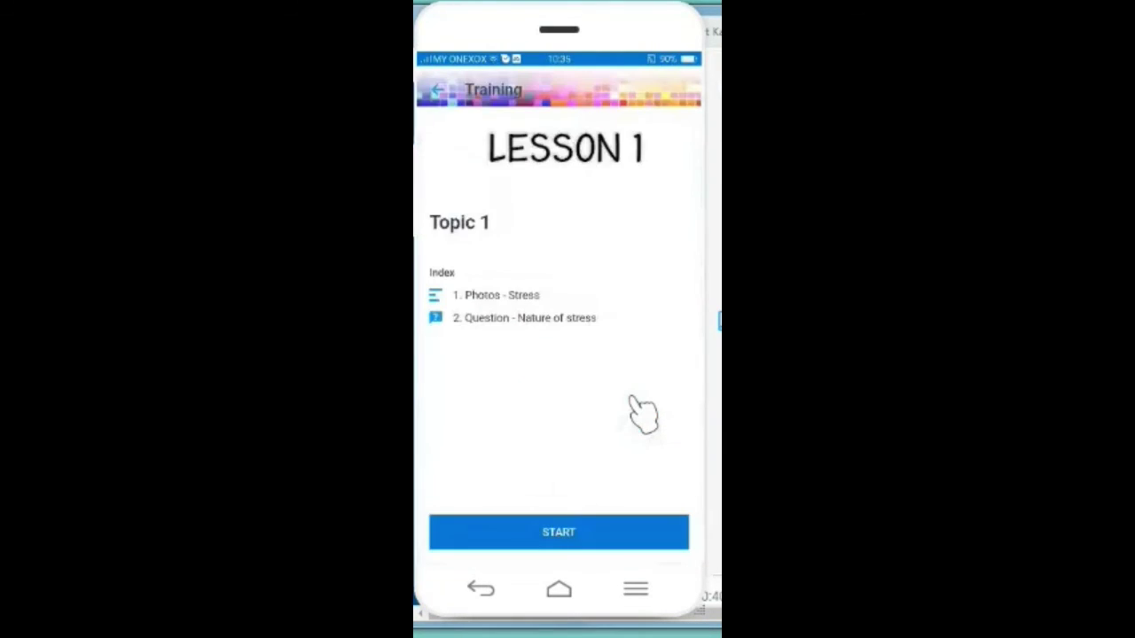
click(612, 530)
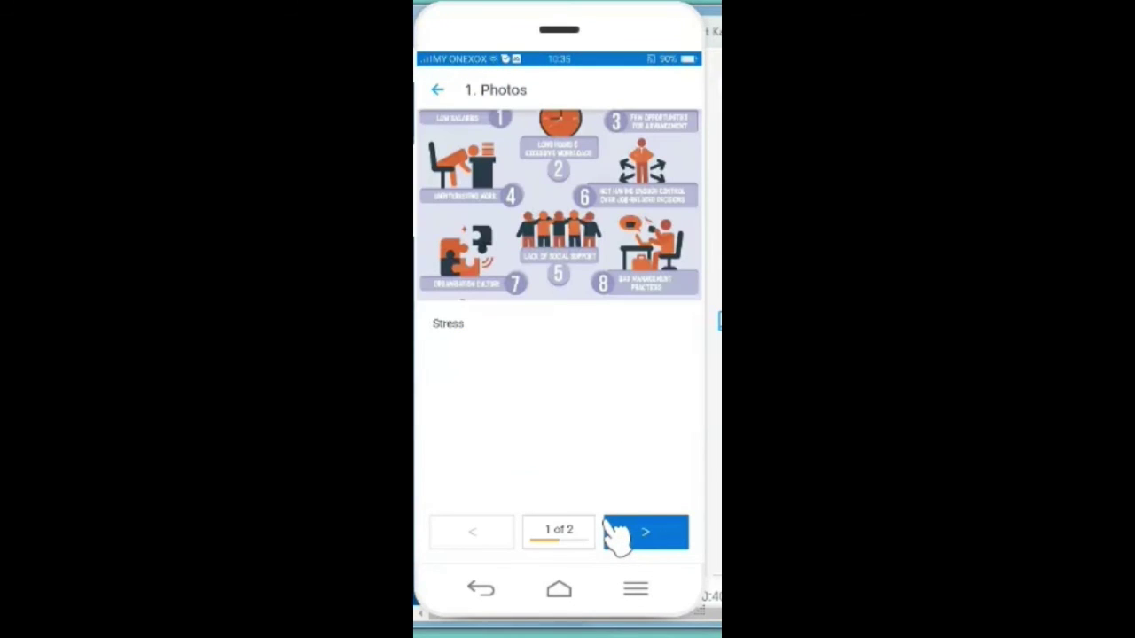
click(616, 531)
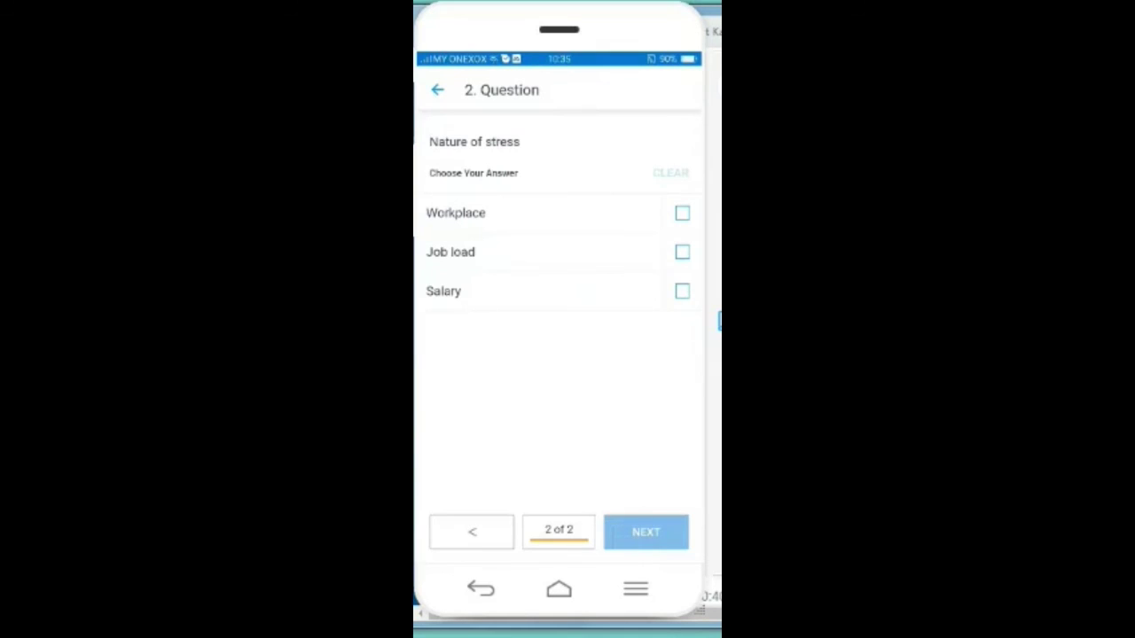
click(682, 213)
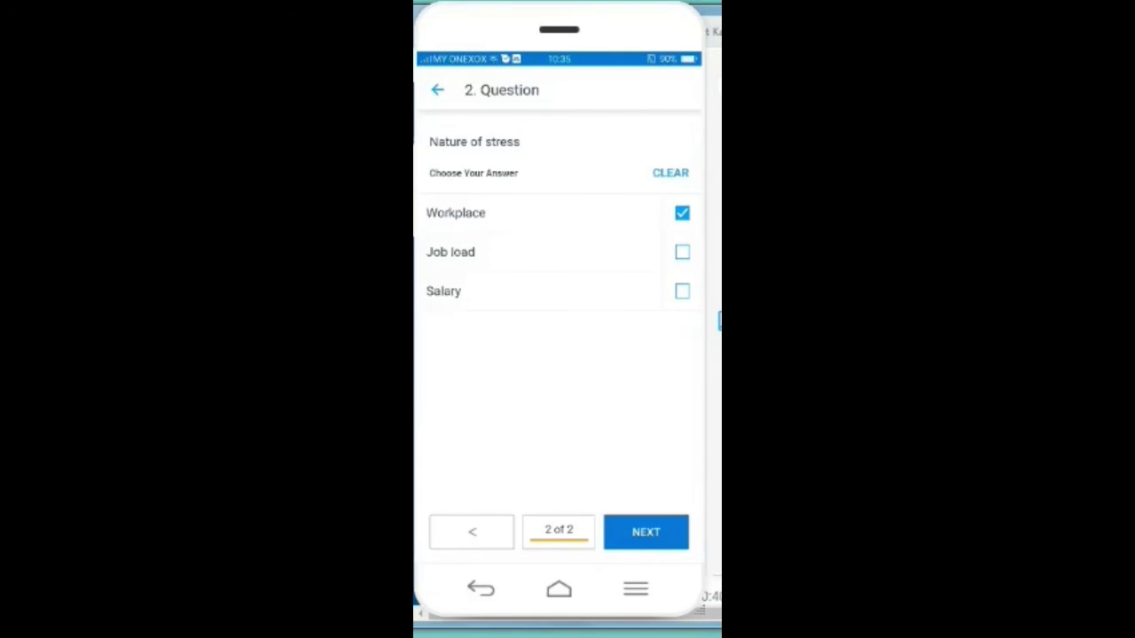
click(681, 251)
click(682, 291)
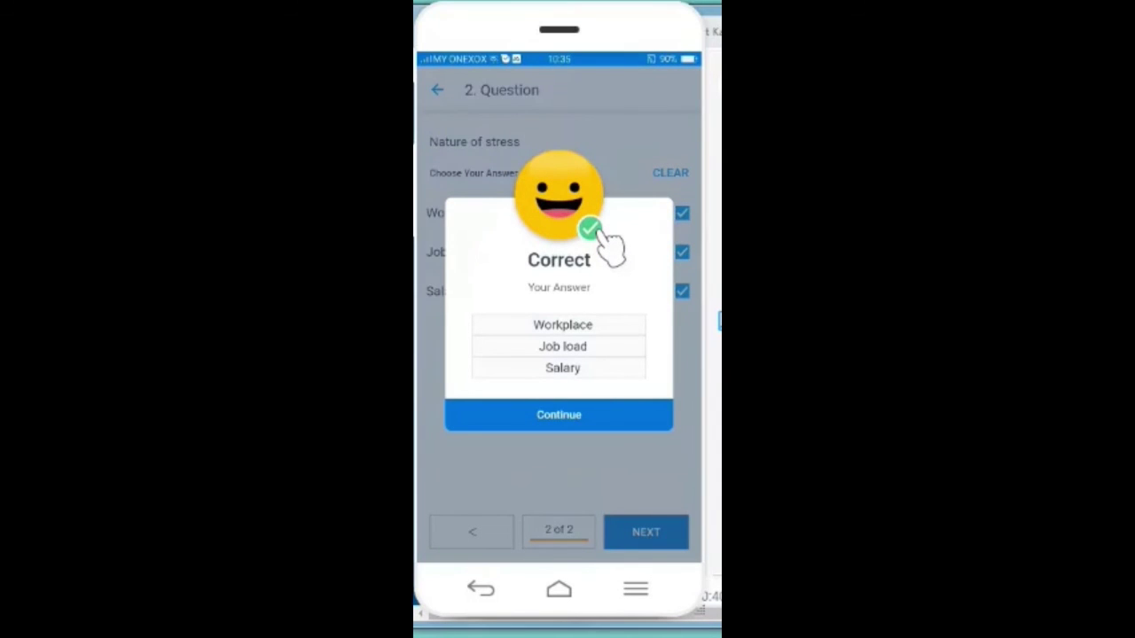
click(600, 232)
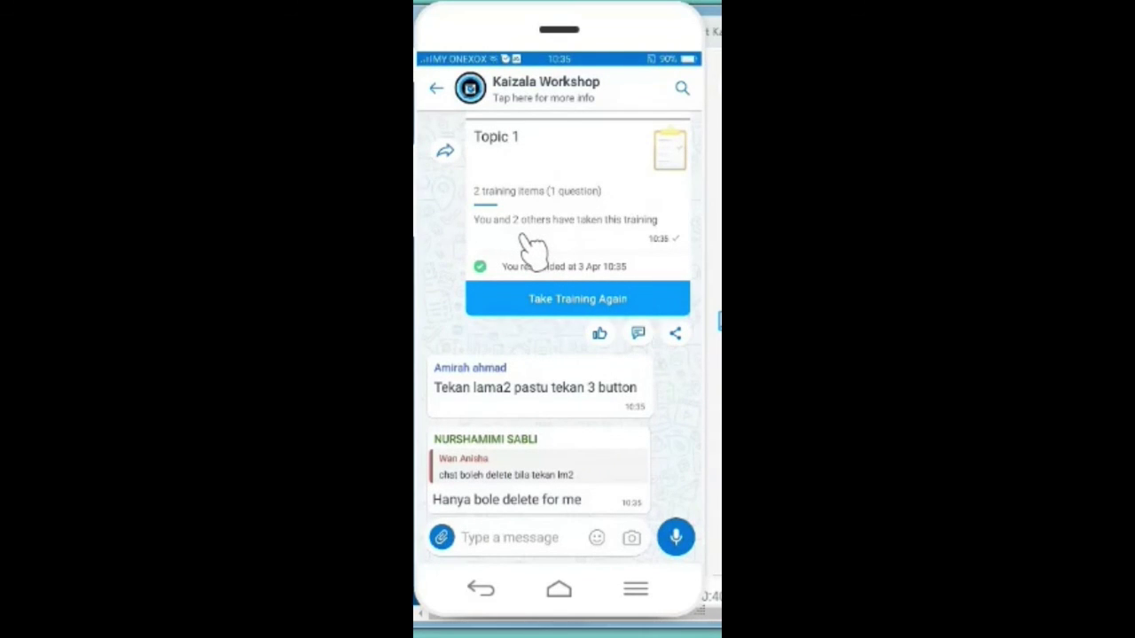
click(531, 251)
scroll(532, 251, down, 4)
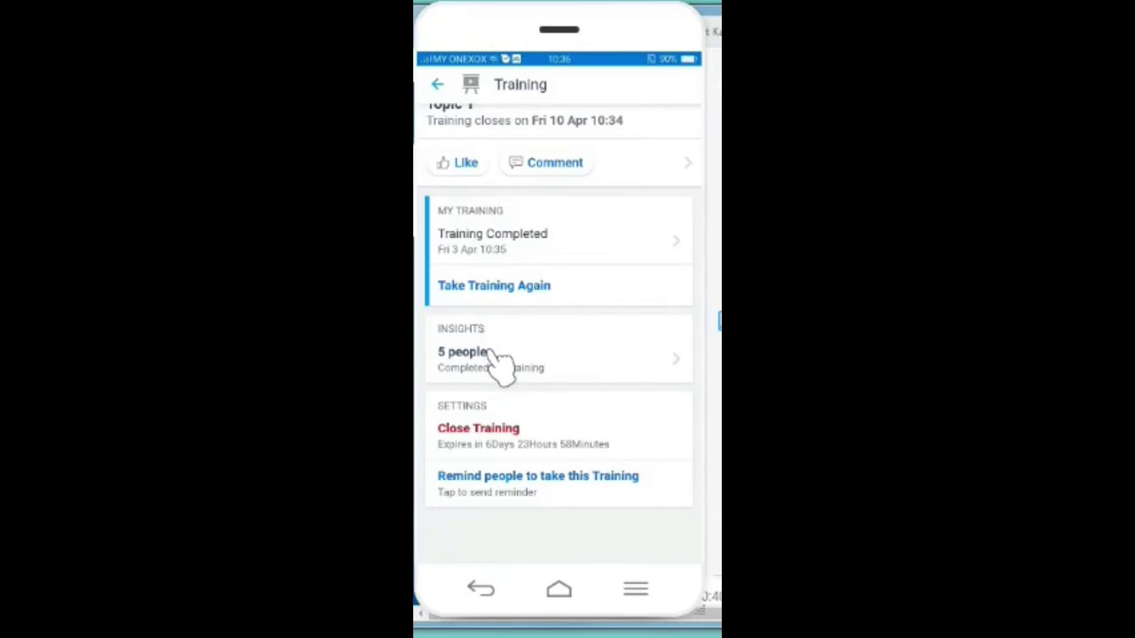
scroll(501, 363, down, 2)
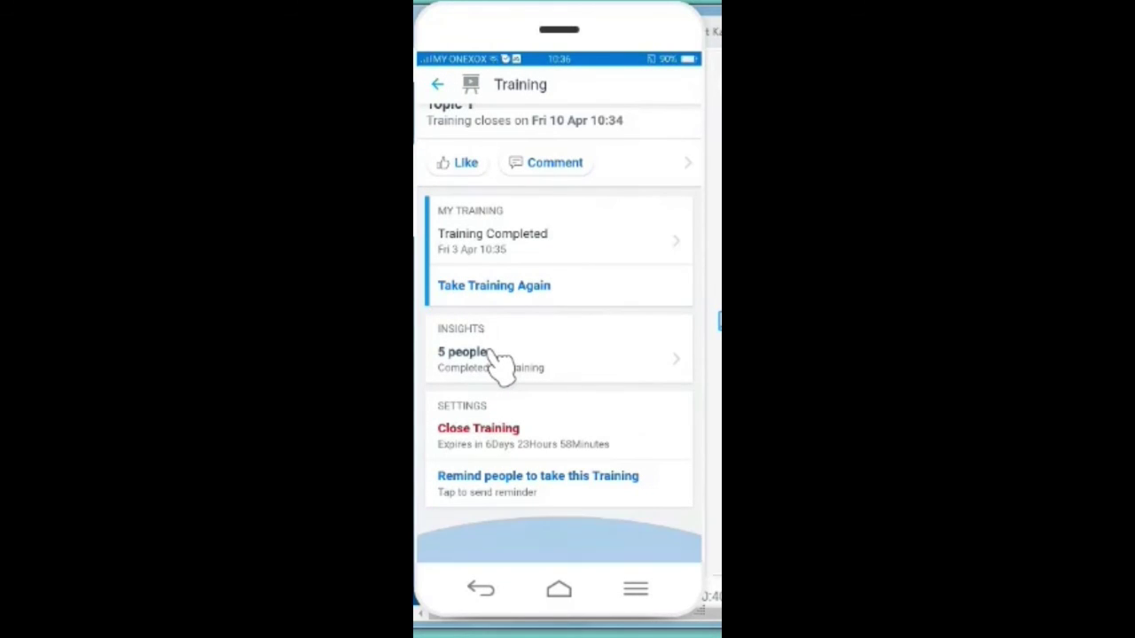
click(498, 359)
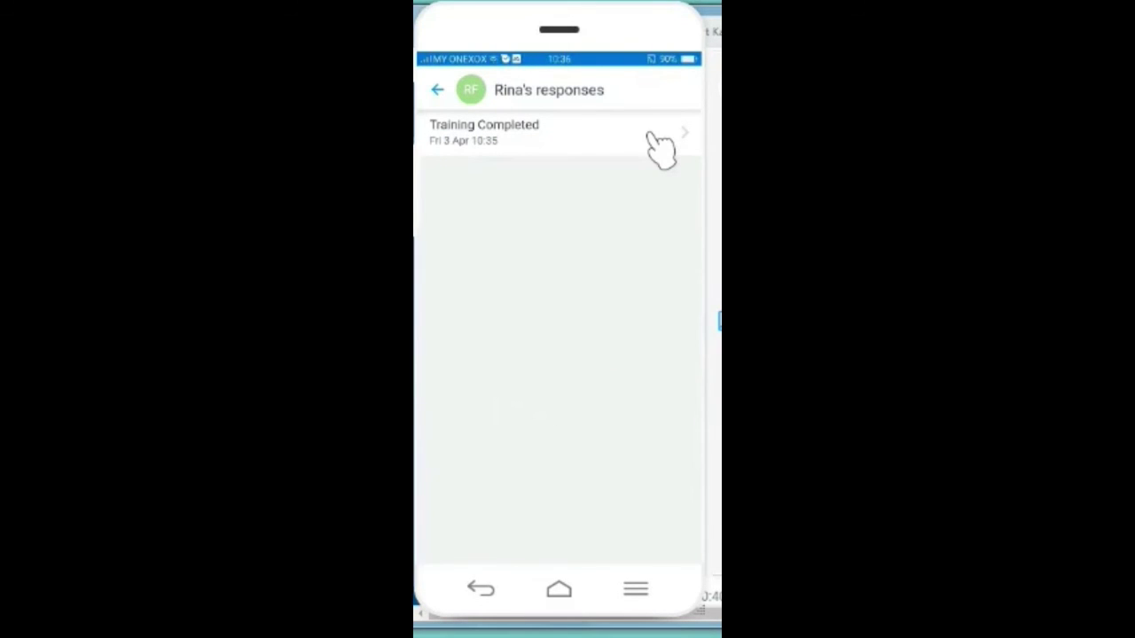
key(Escape)
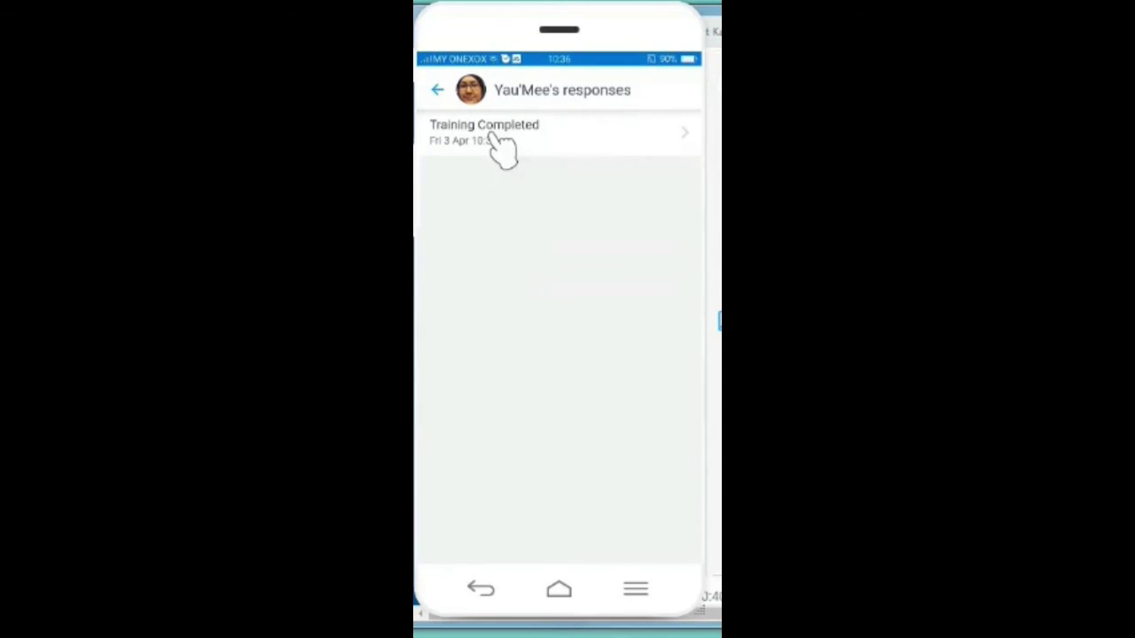
key(Escape)
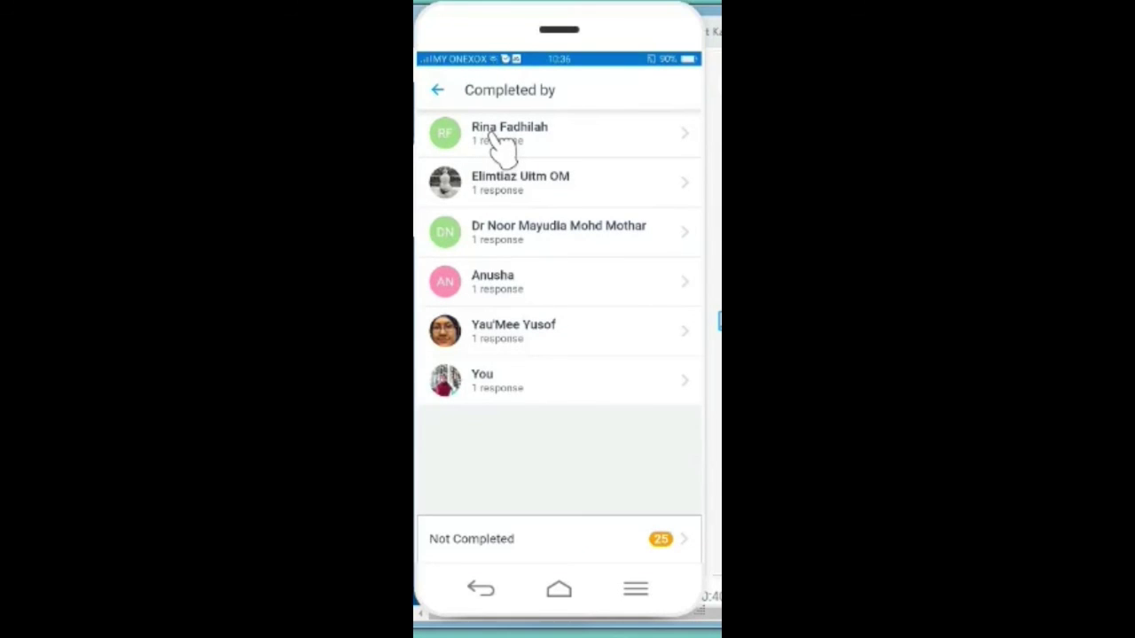
key(Escape)
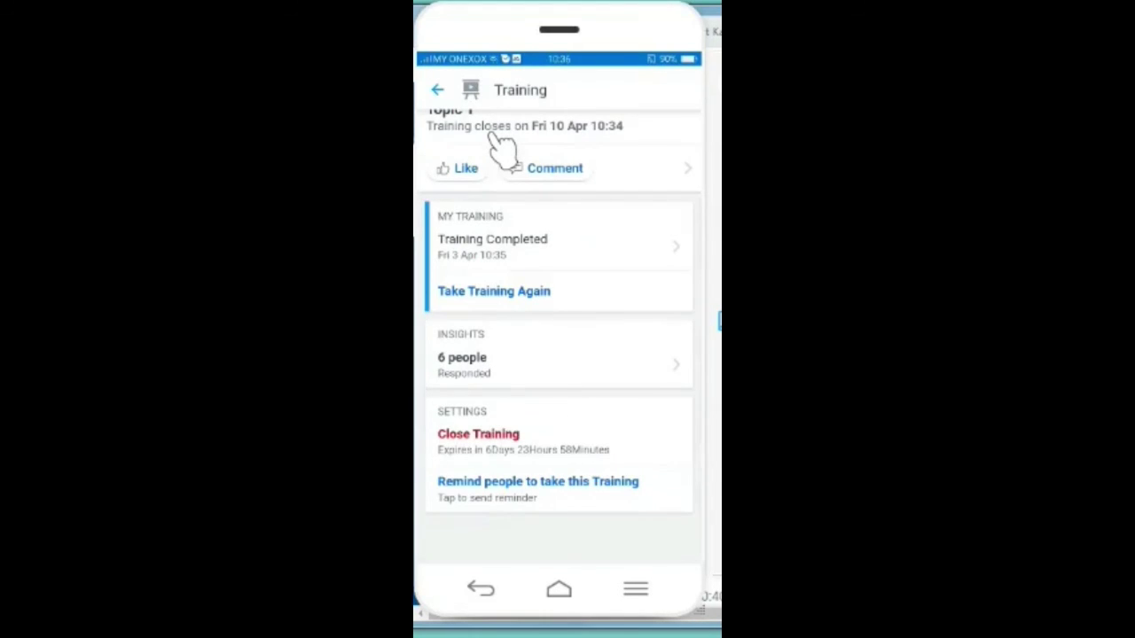
key(Escape)
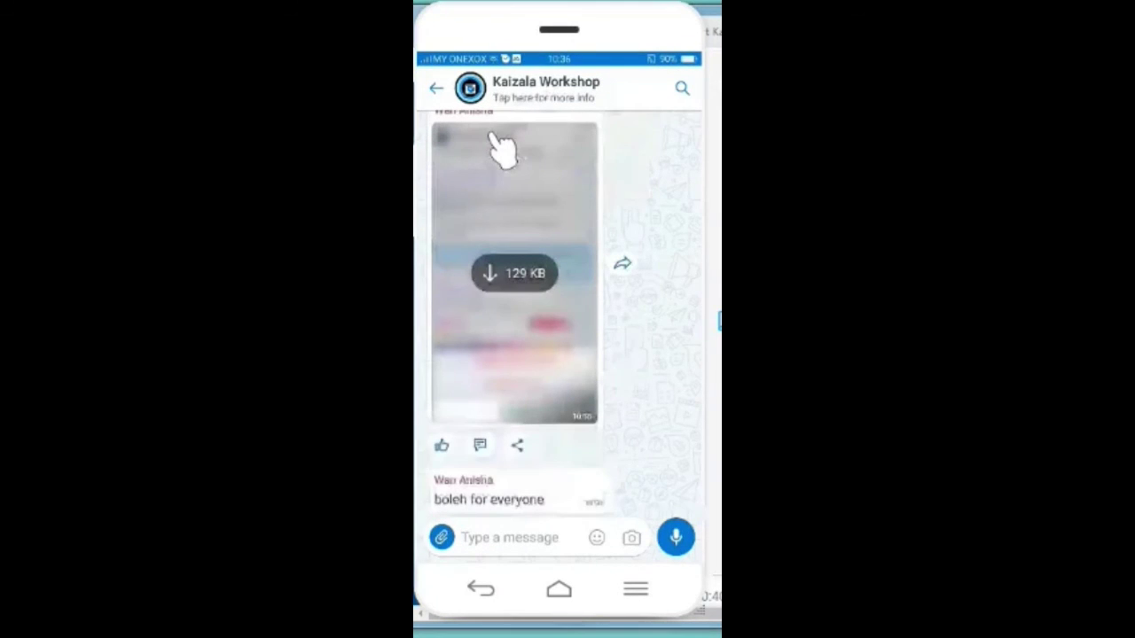
Scroll up the Kaizala Workshop chat to the LESSON 1 Topic 1 training card.
scroll(501, 151, up, 4)
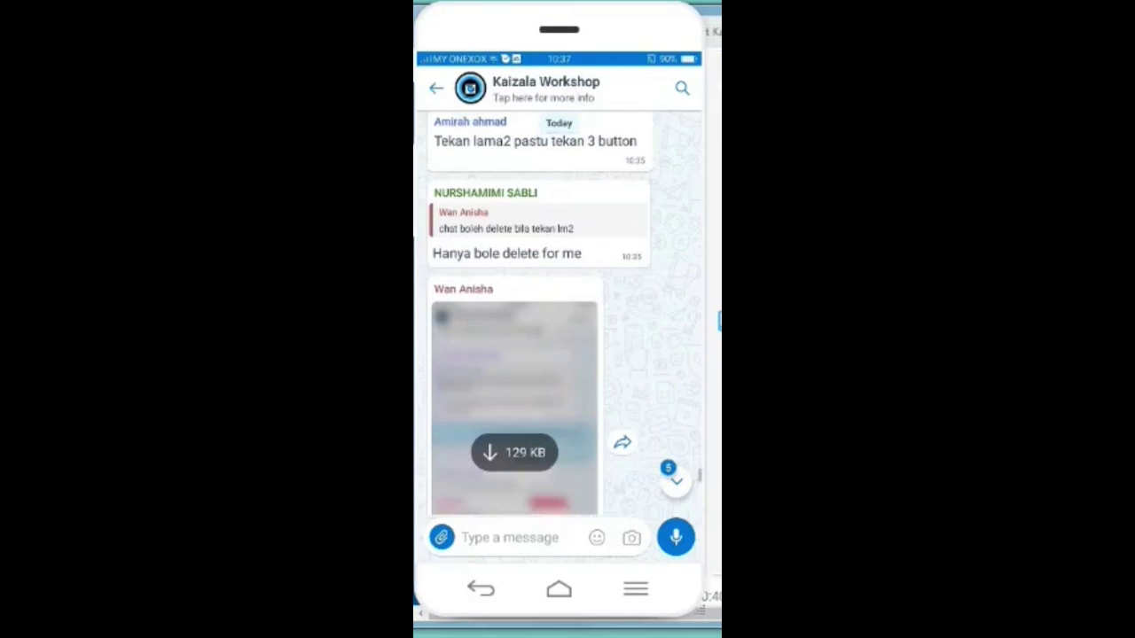
scroll(559, 315, up, 5)
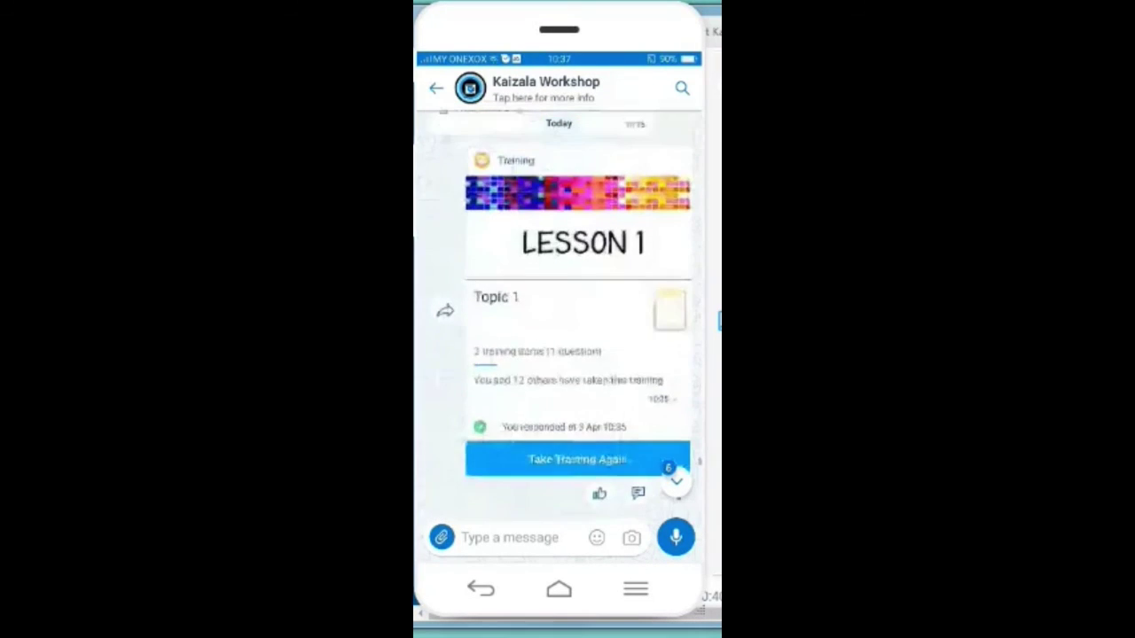
scroll(558, 311, down, 2)
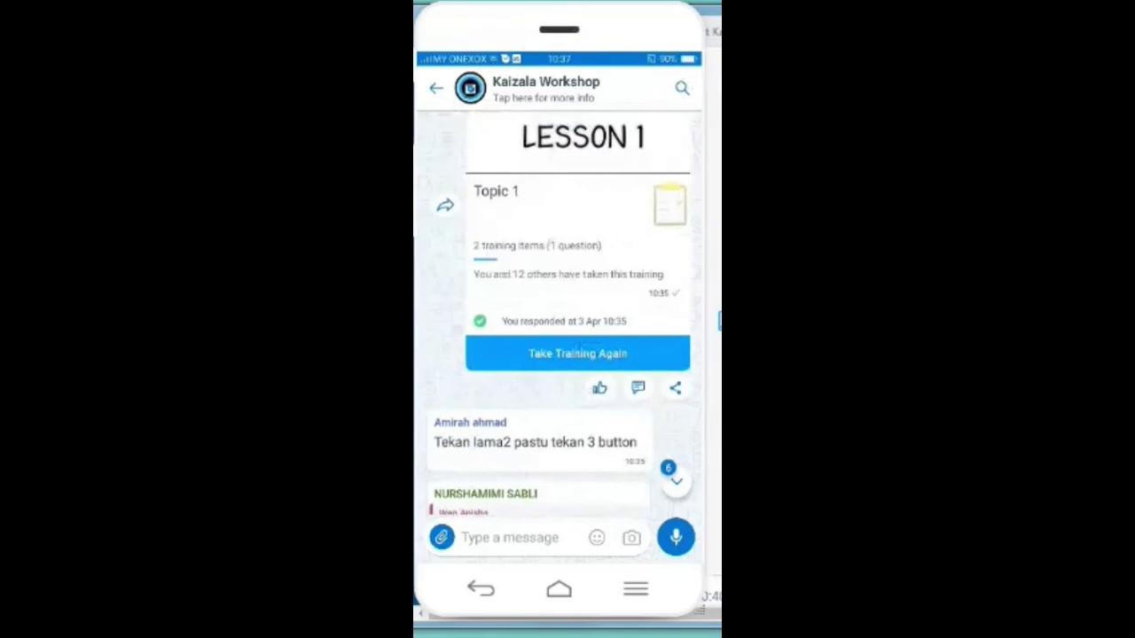
Switch to the google meet kaizala notes in Notepad and select the m.youtube.com link line.
key(alt+Tab)
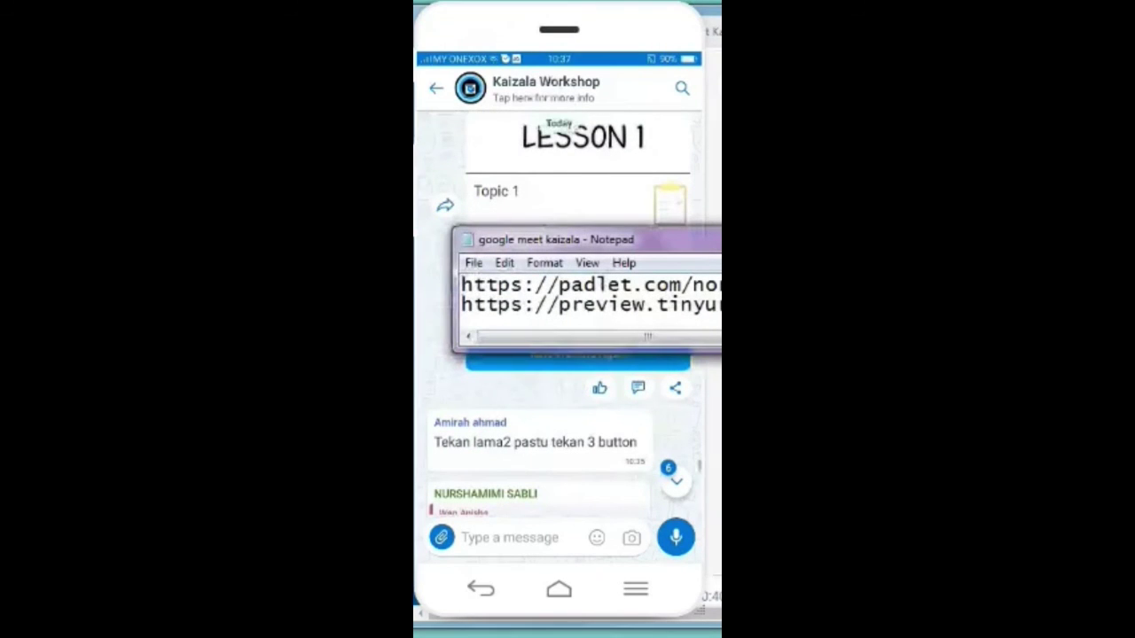
key(Down)
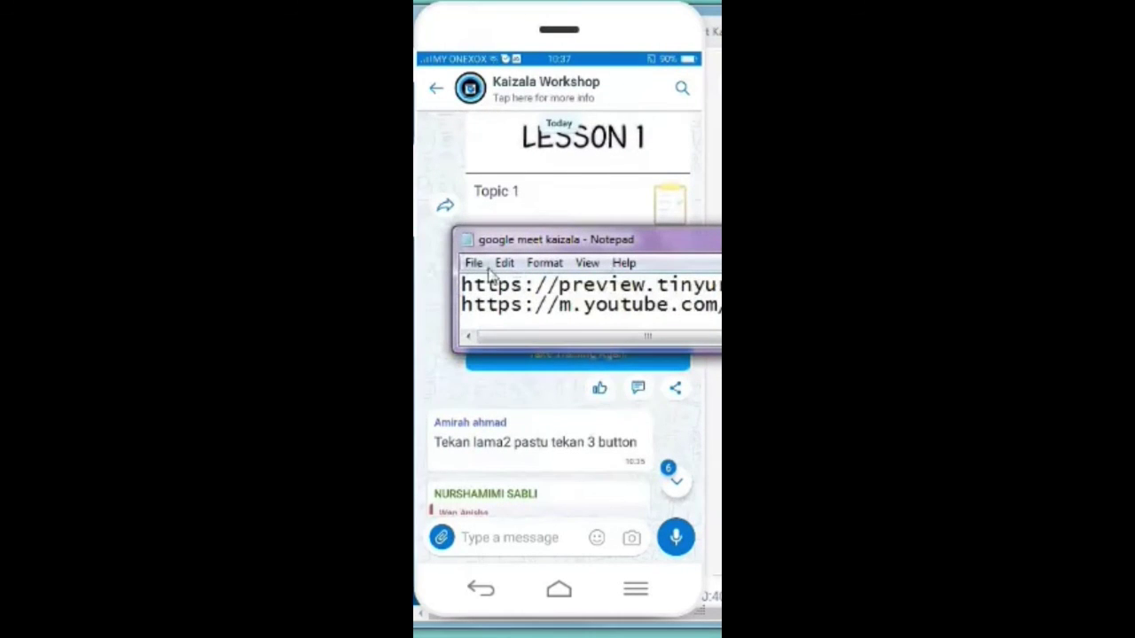
drag(465, 304, 720, 304)
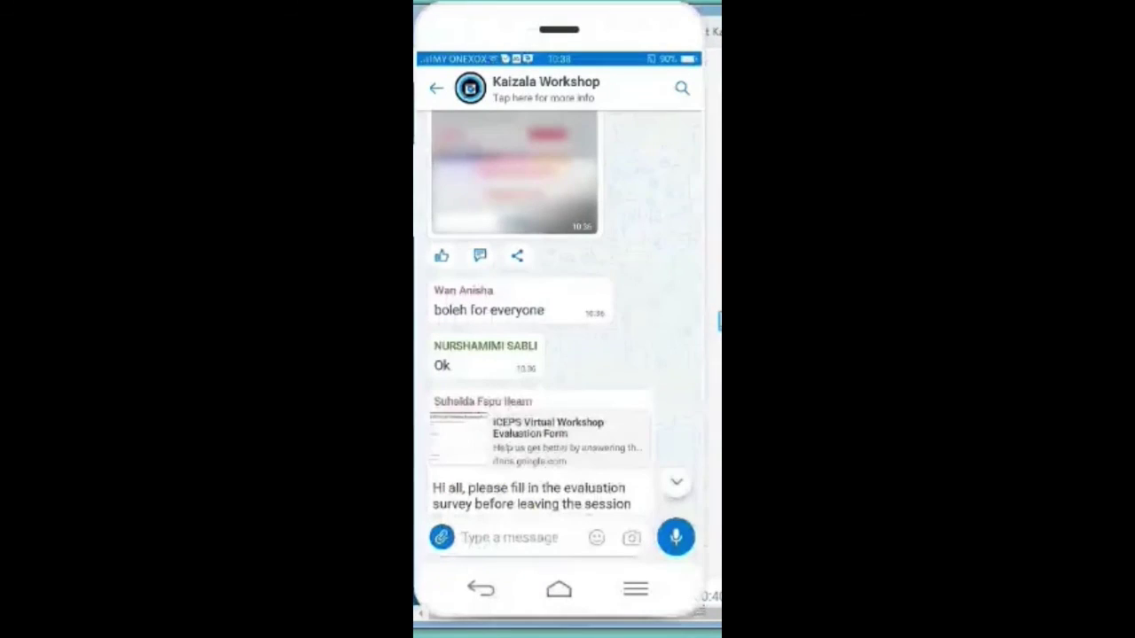
Close the Likes and Comments view and bring up the chat's attachment options for a new post.
scroll(644, 235, up, 1)
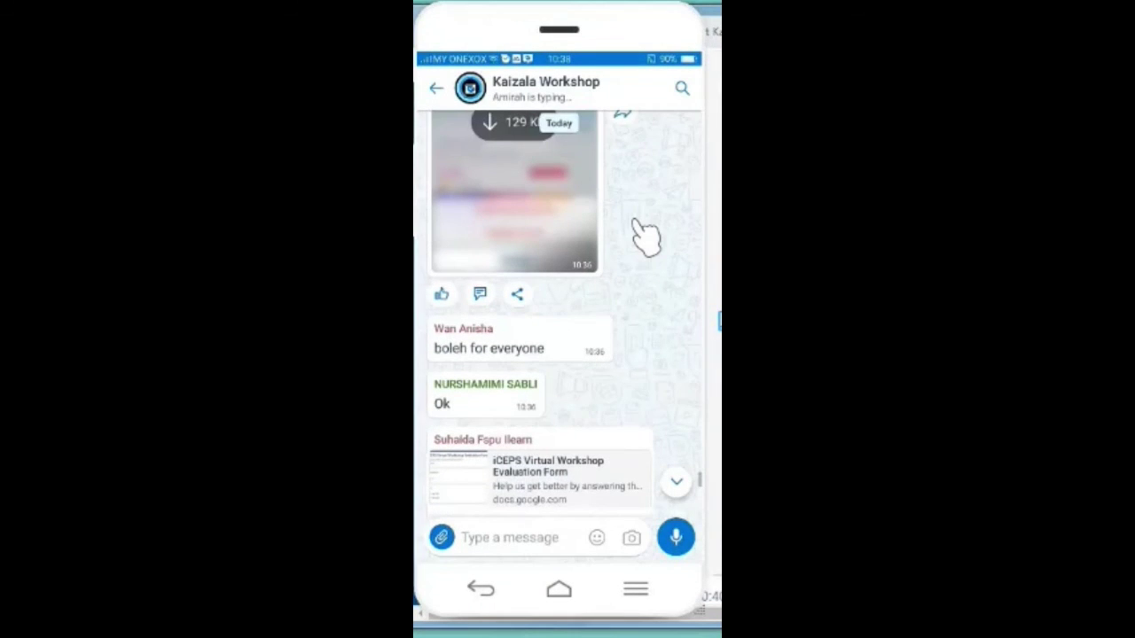
scroll(644, 236, up, 5)
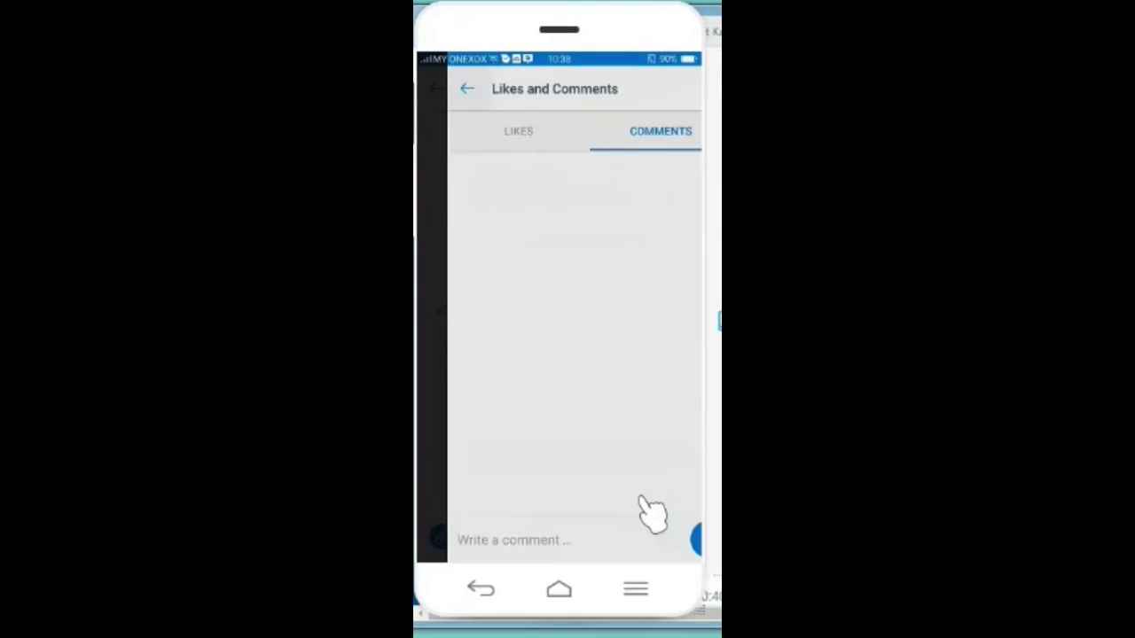
drag(648, 494, 600, 246)
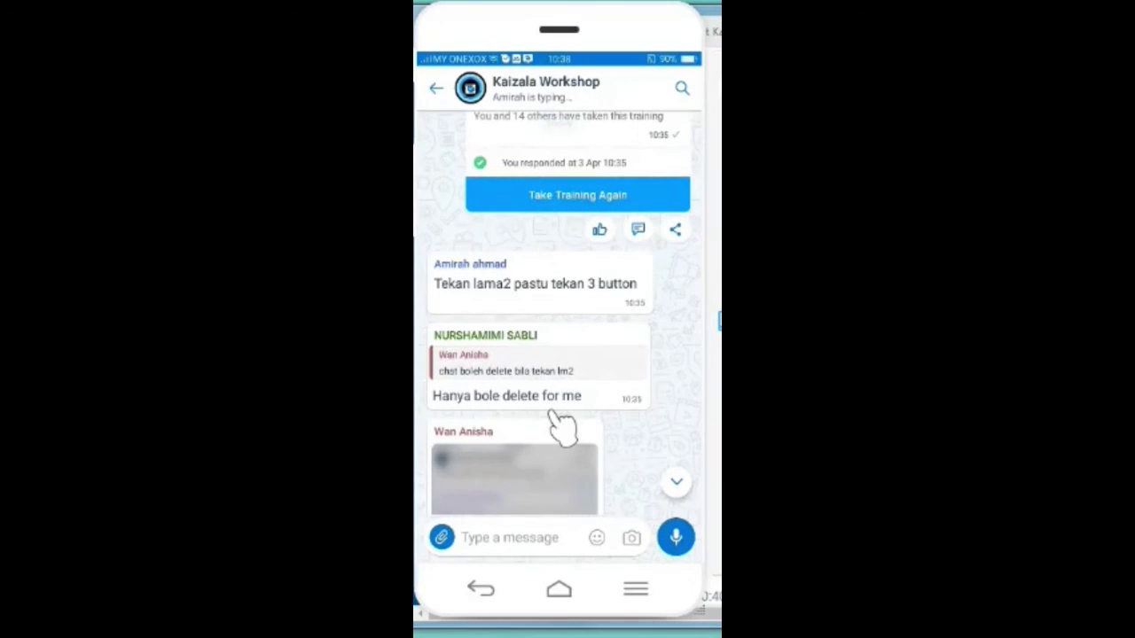
scroll(568, 412, up, 2)
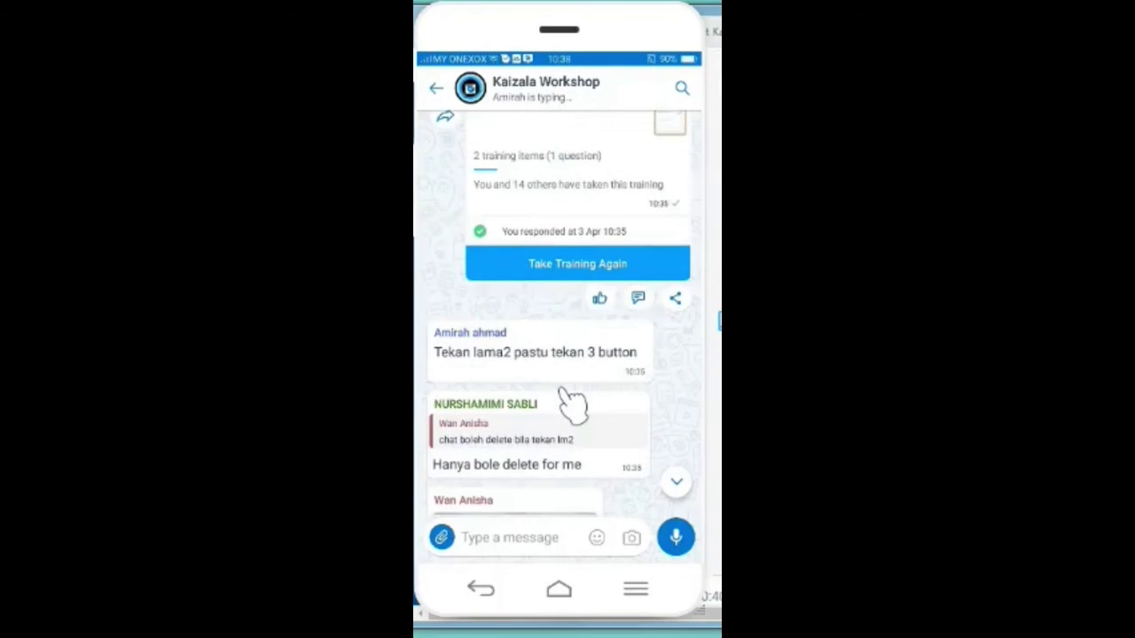
scroll(572, 405, down, 1)
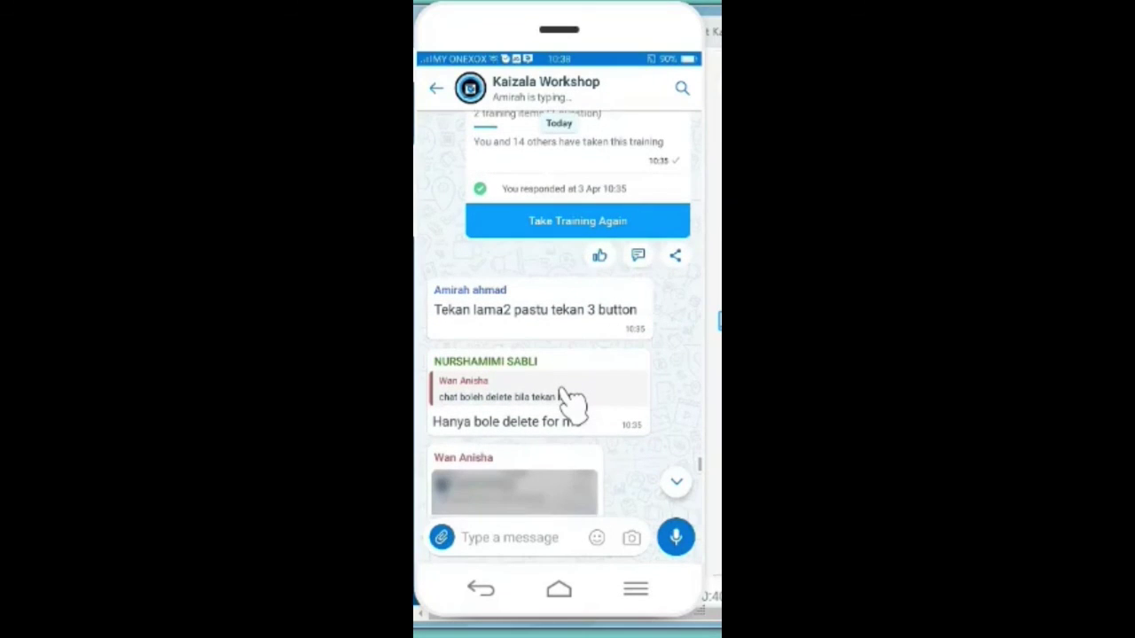
scroll(603, 382, up, 1)
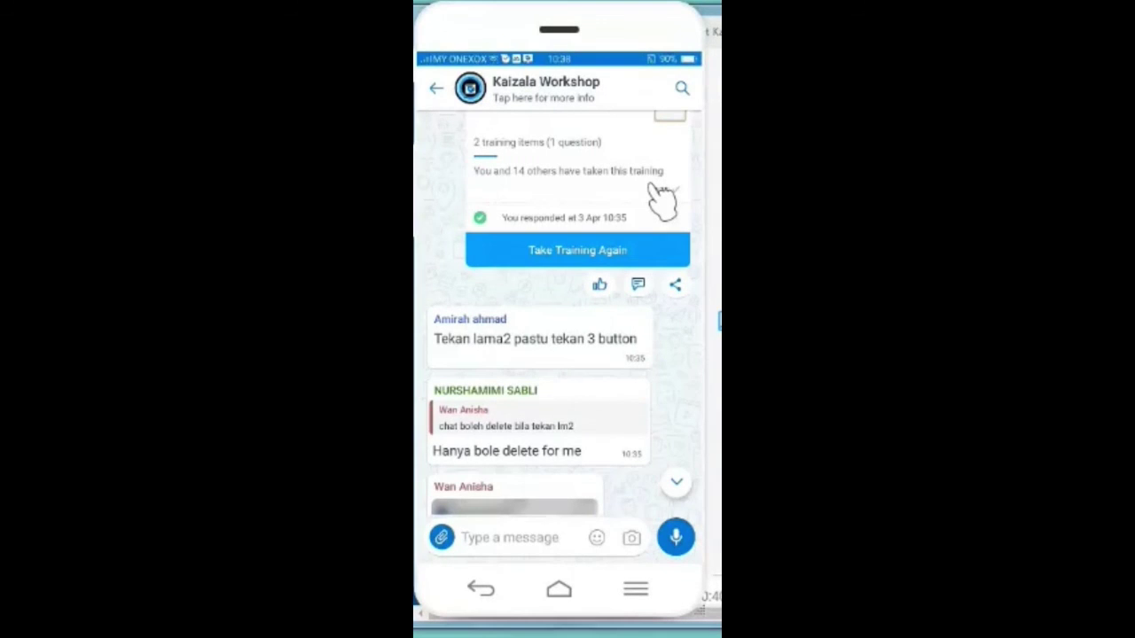
click(441, 538)
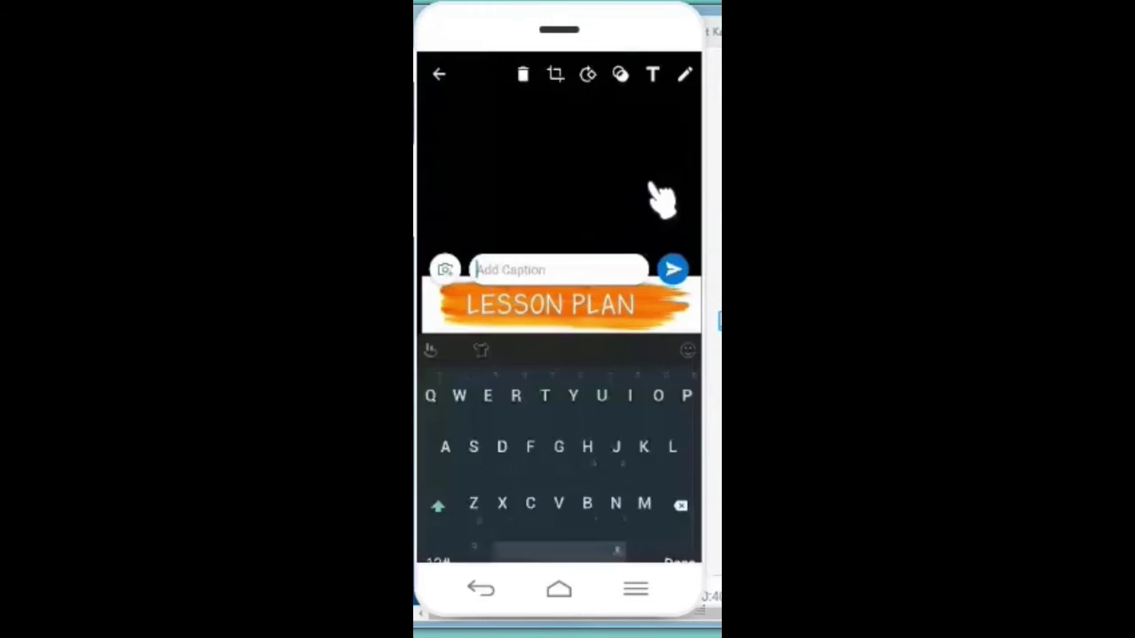
Caption the LESSON PLAN image 'Discussion for week 1' and send it to the group.
text(Discu)
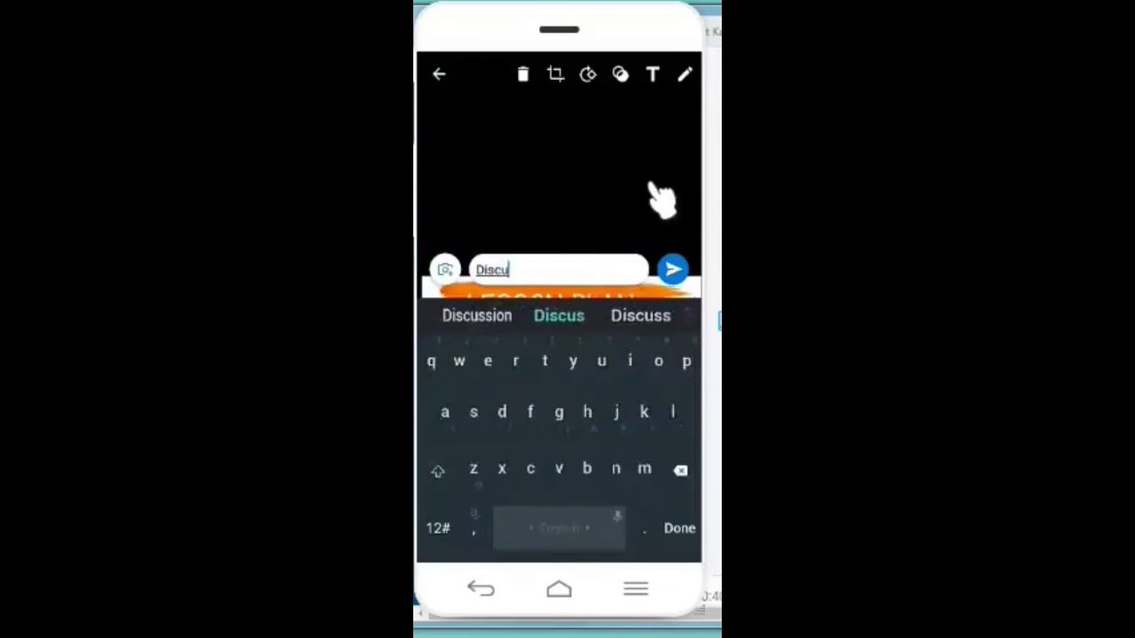
text(ssion for)
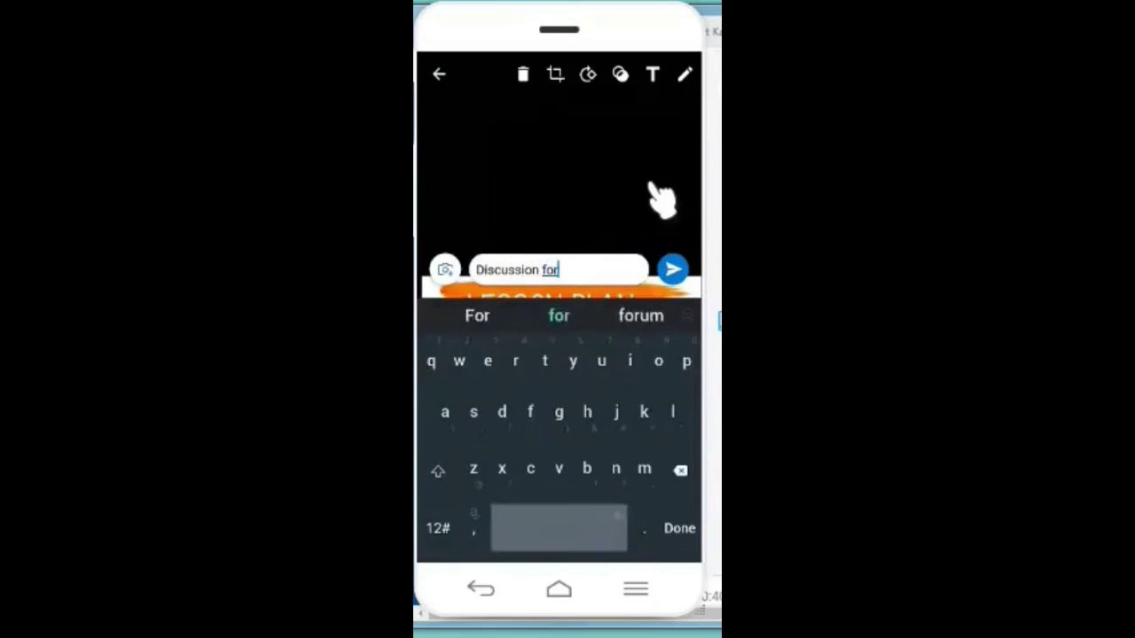
text( week)
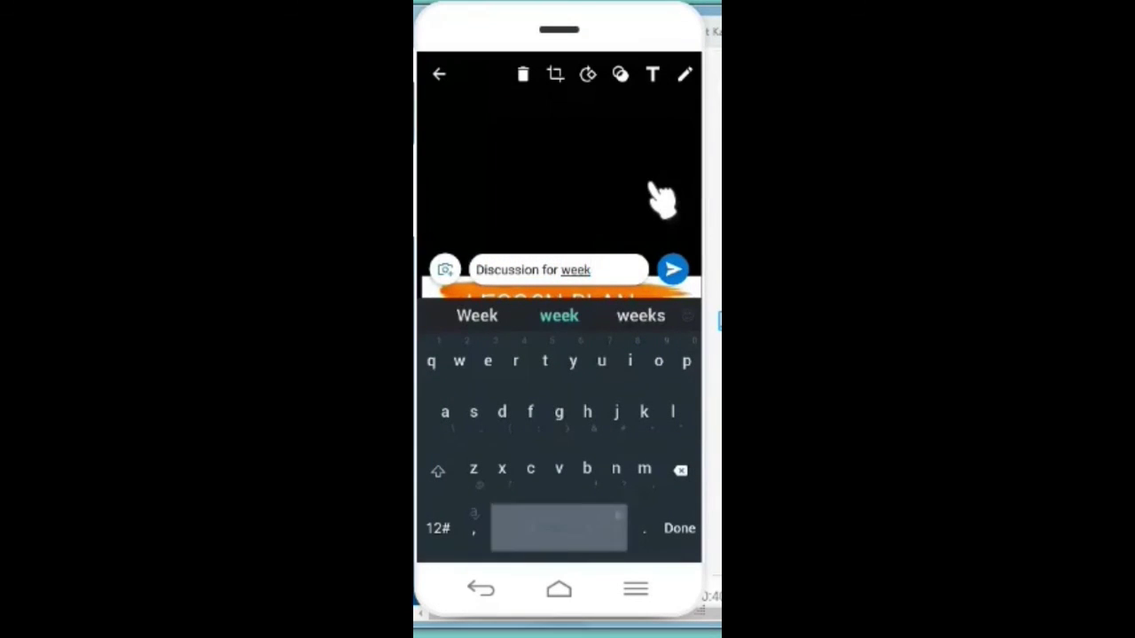
text( 1)
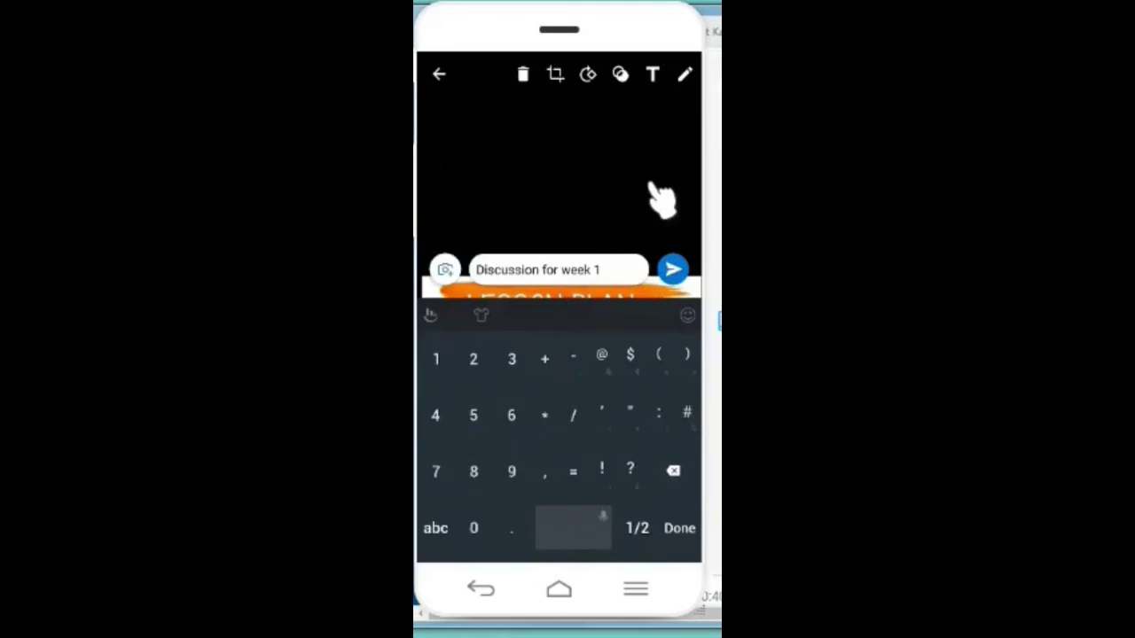
key(Return)
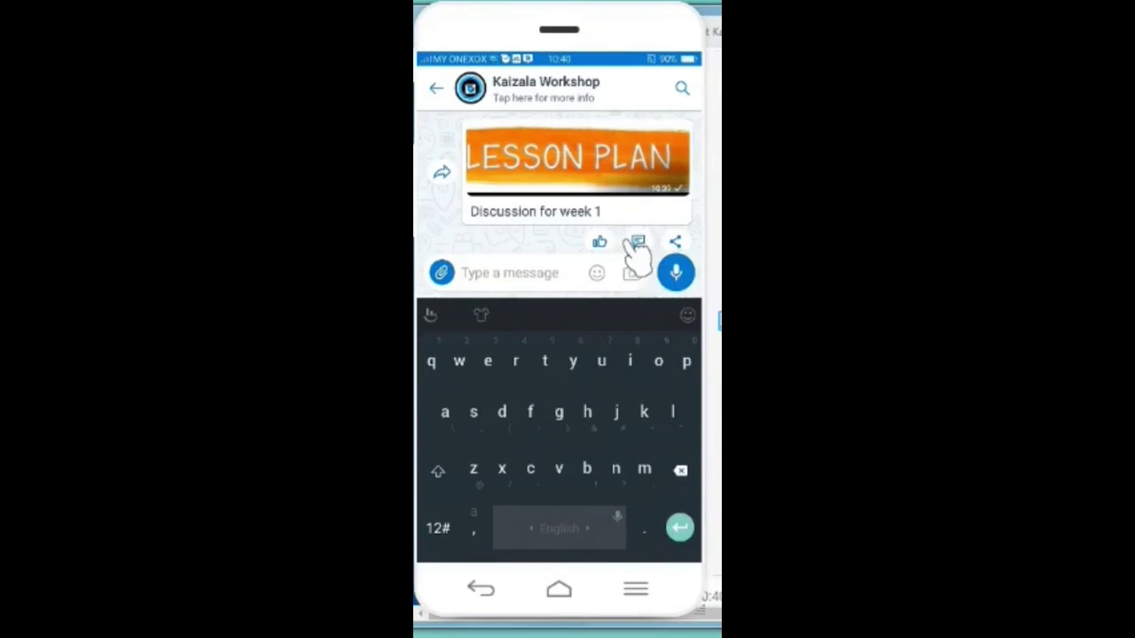
Delete the earlier LESSON PLAN message for everyone, unticking media deletion to keep the image.
scroll(632, 255, up, 1)
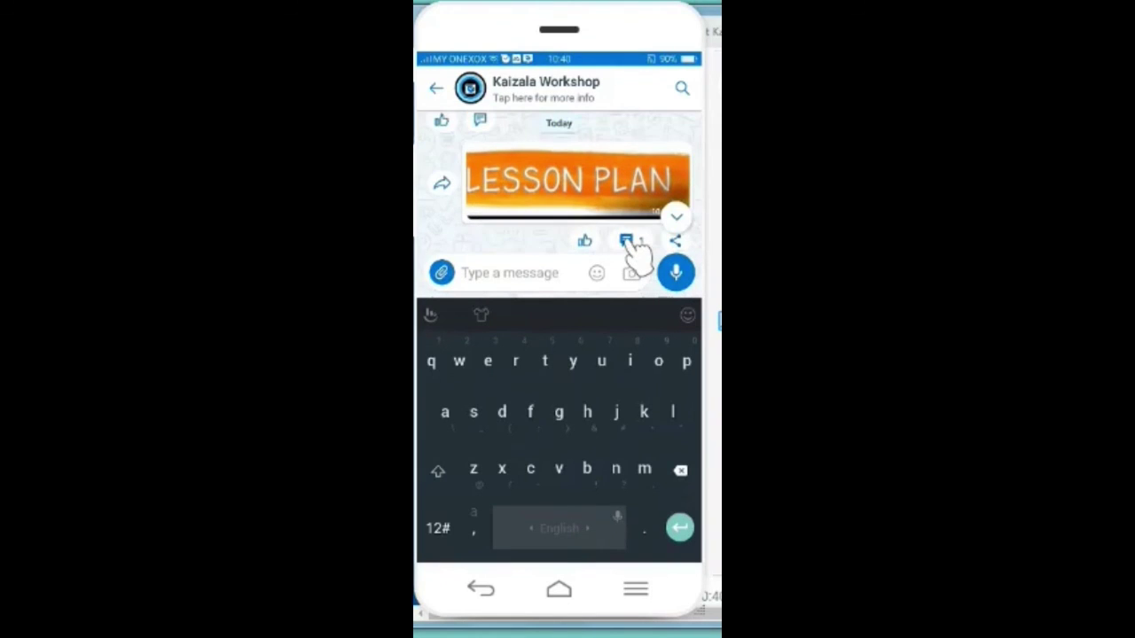
click(635, 255)
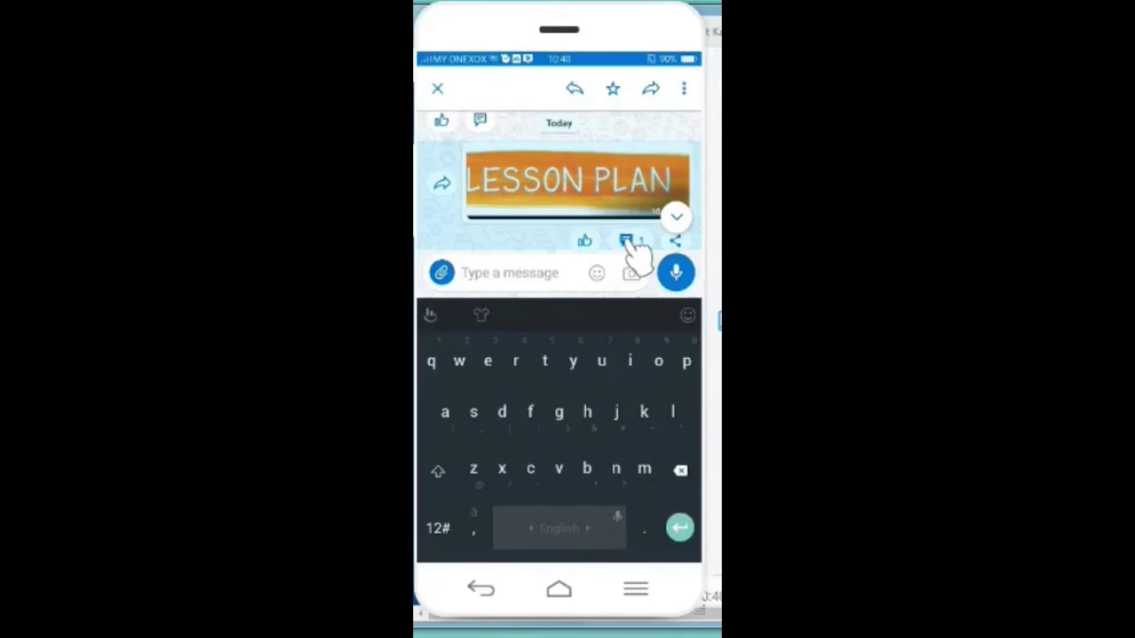
key(Menu)
key(Down)
key(Down)
key(Down)
key(Return)
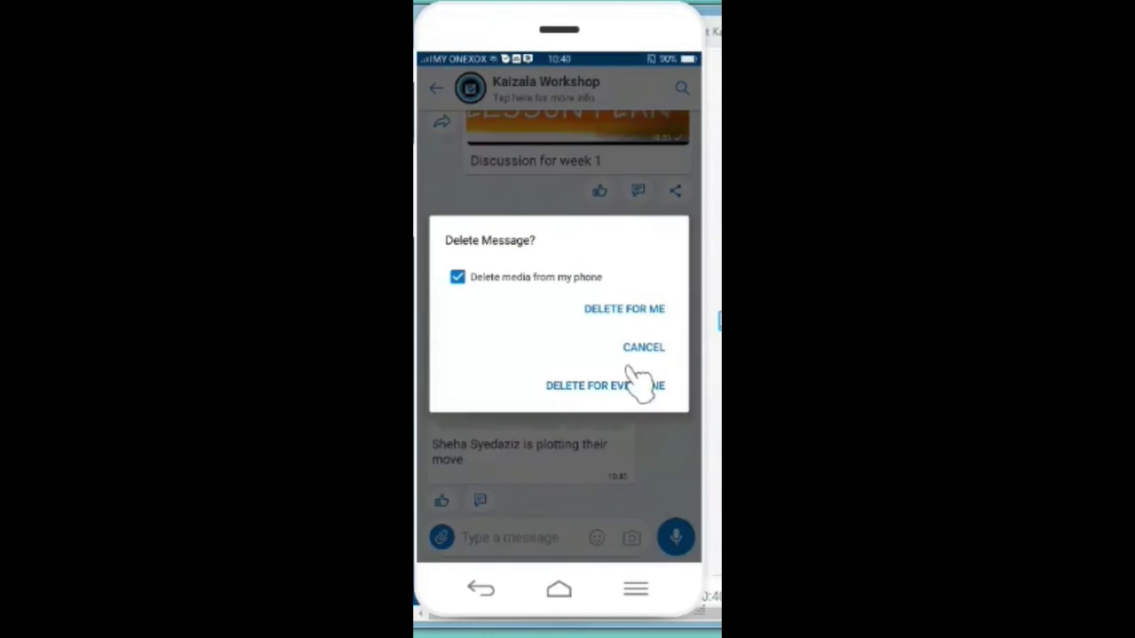
click(458, 277)
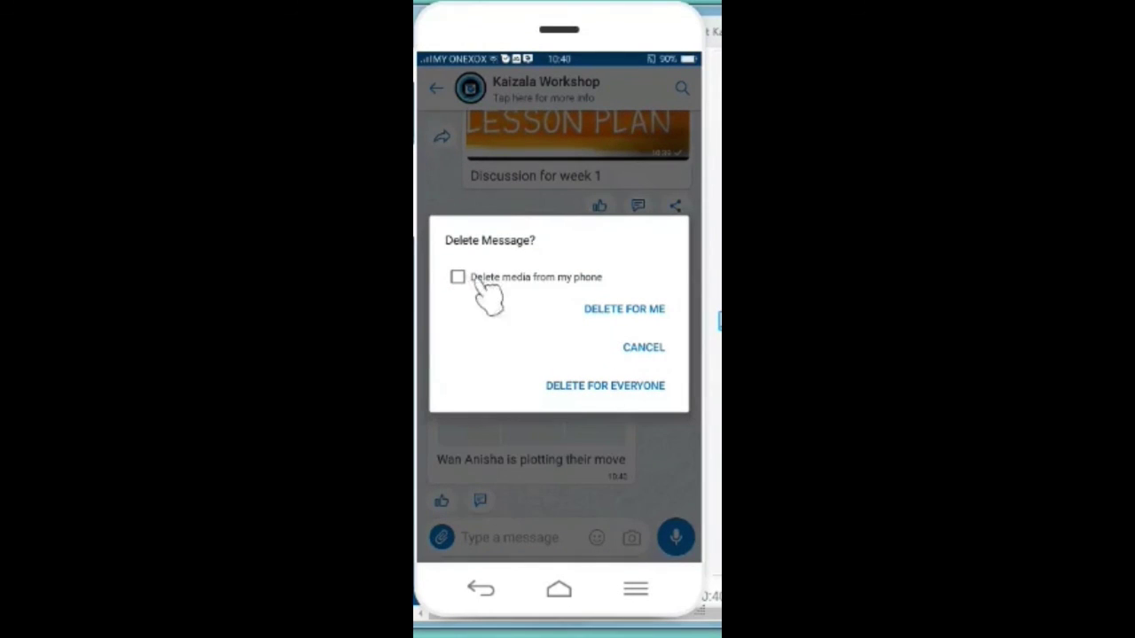
click(557, 383)
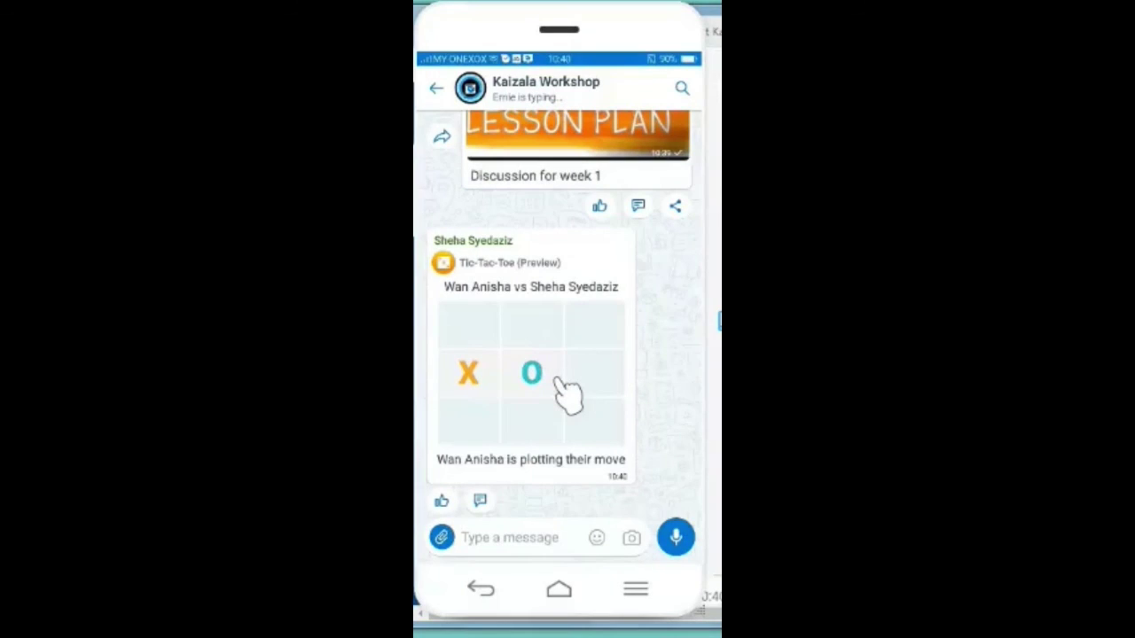
click(441, 538)
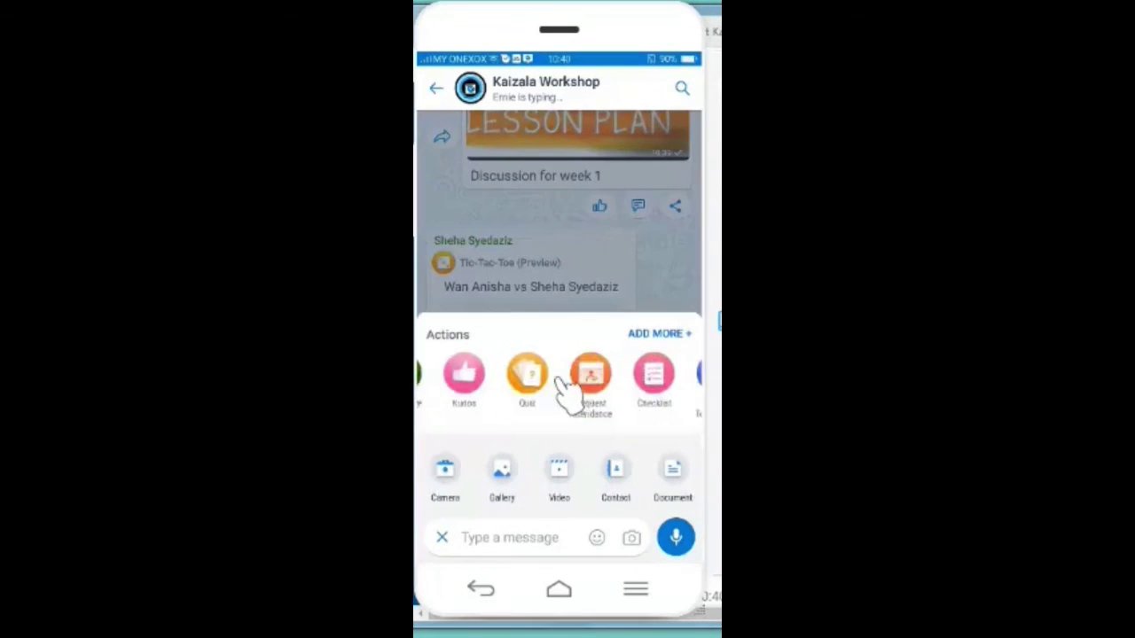
drag(562, 393, 417, 390)
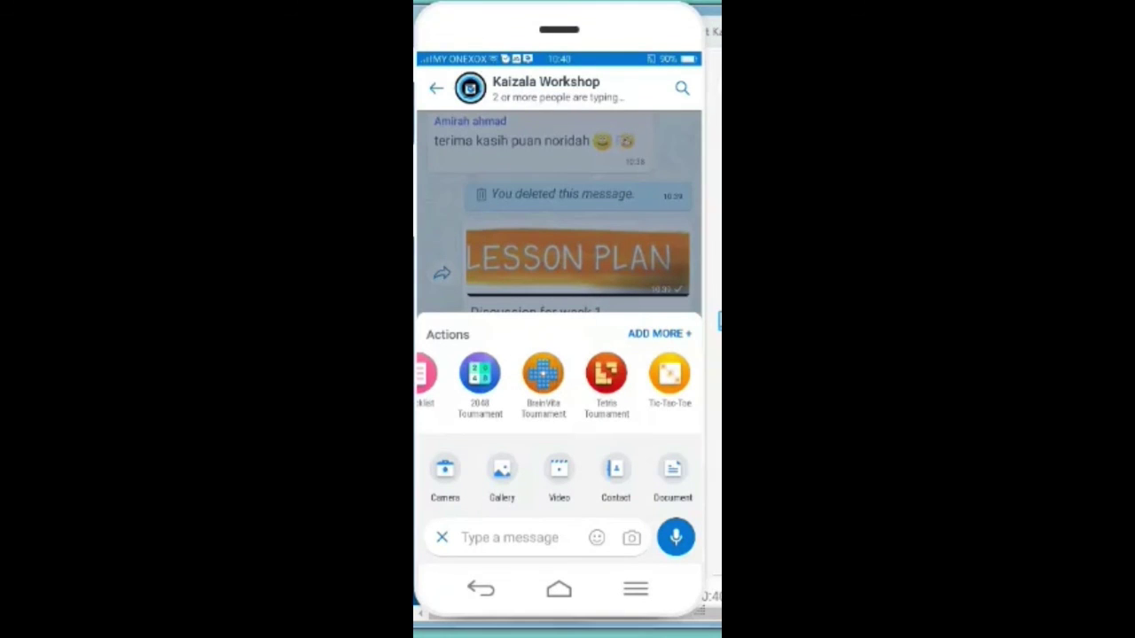
key(Escape)
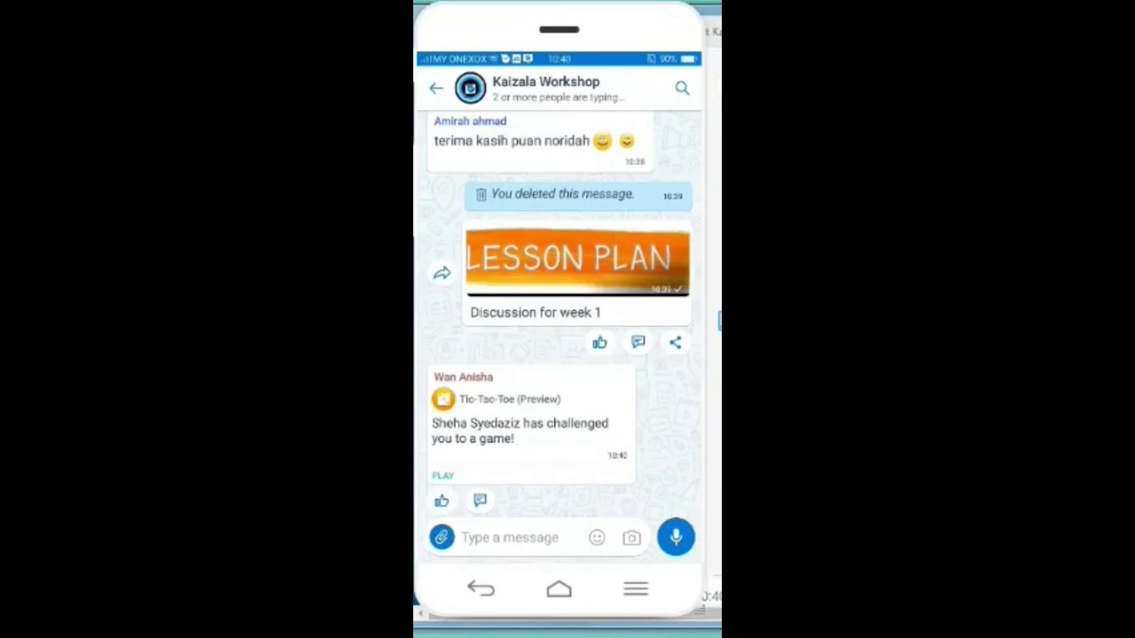